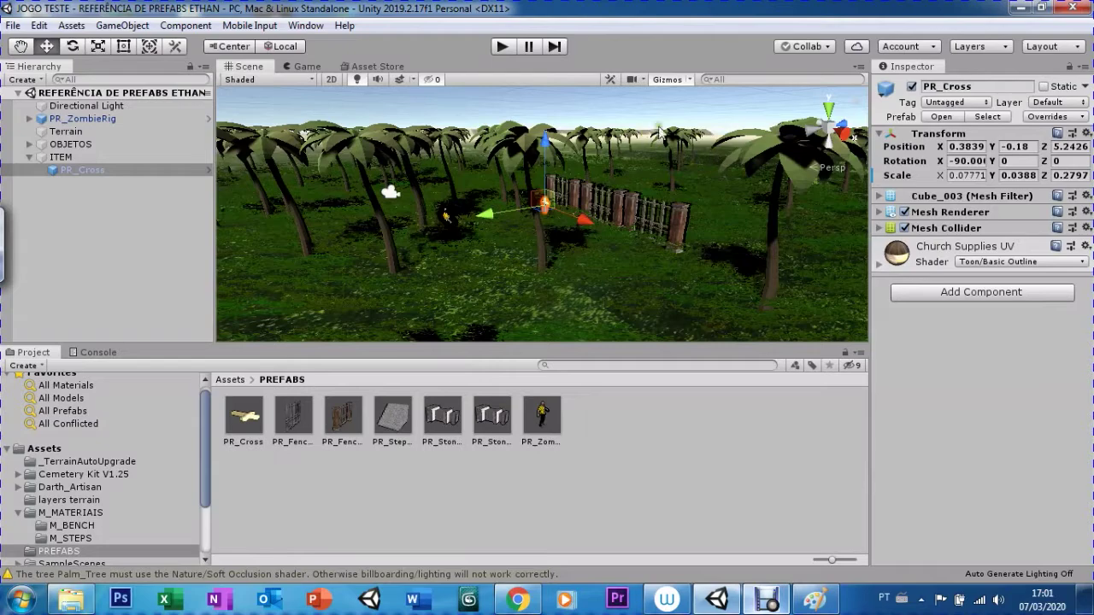
Step: Pan and zoom the scene view over the palm field and deselect PR_Cross
{"action": "left_click", "coordinate": [21, 46]}
{"action": "scroll", "coordinate": [519, 265], "scroll_direction": "up", "scroll_amount": 5}
{"action": "scroll", "coordinate": [520, 266], "scroll_direction": "down", "scroll_amount": 5}
{"action": "scroll", "coordinate": [494, 249], "scroll_direction": "down", "scroll_amount": 5}
{"action": "mouse_move", "coordinate": [478, 249]}
{"action": "left_mouse_down"}
{"action": "mouse_move", "coordinate": [659, 209]}
{"action": "mouse_move", "coordinate": [507, 208]}
{"action": "left_mouse_up"}
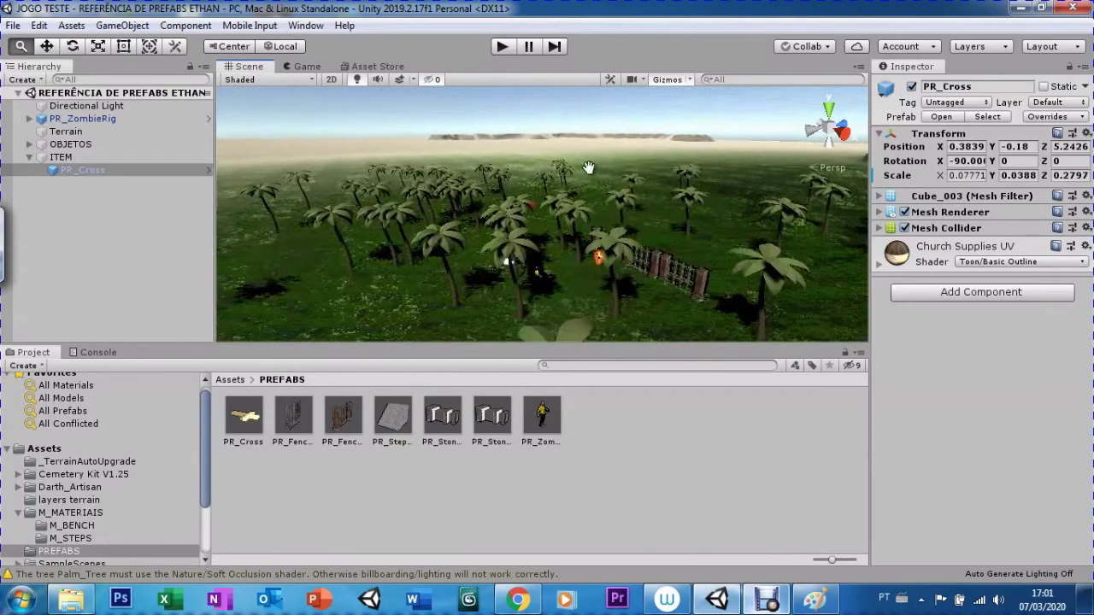
{"action": "key", "text": "w"}
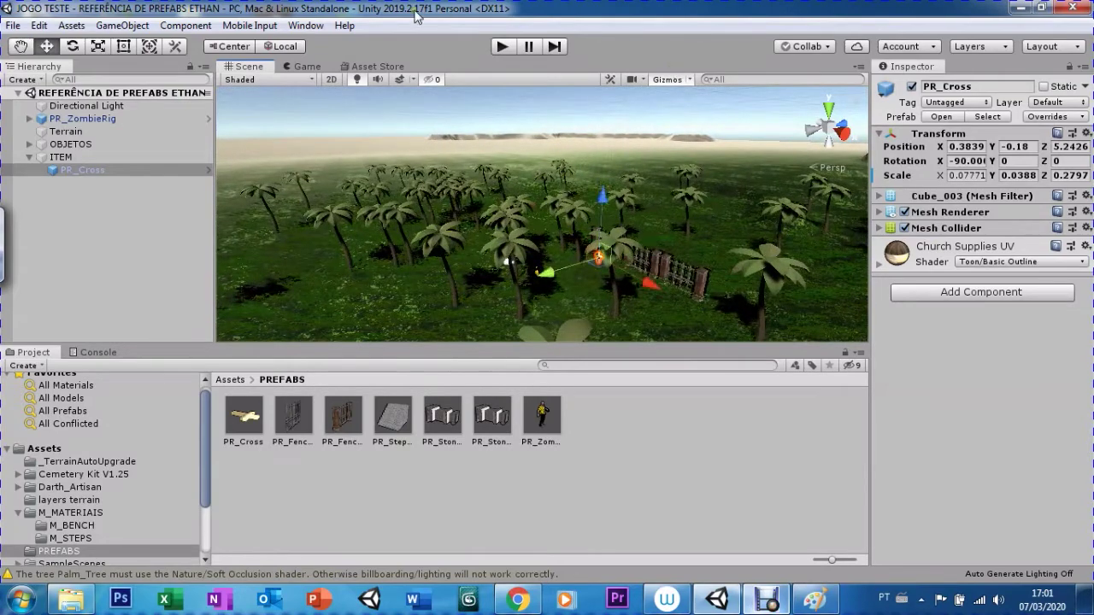
{"action": "left_click", "coordinate": [131, 230]}
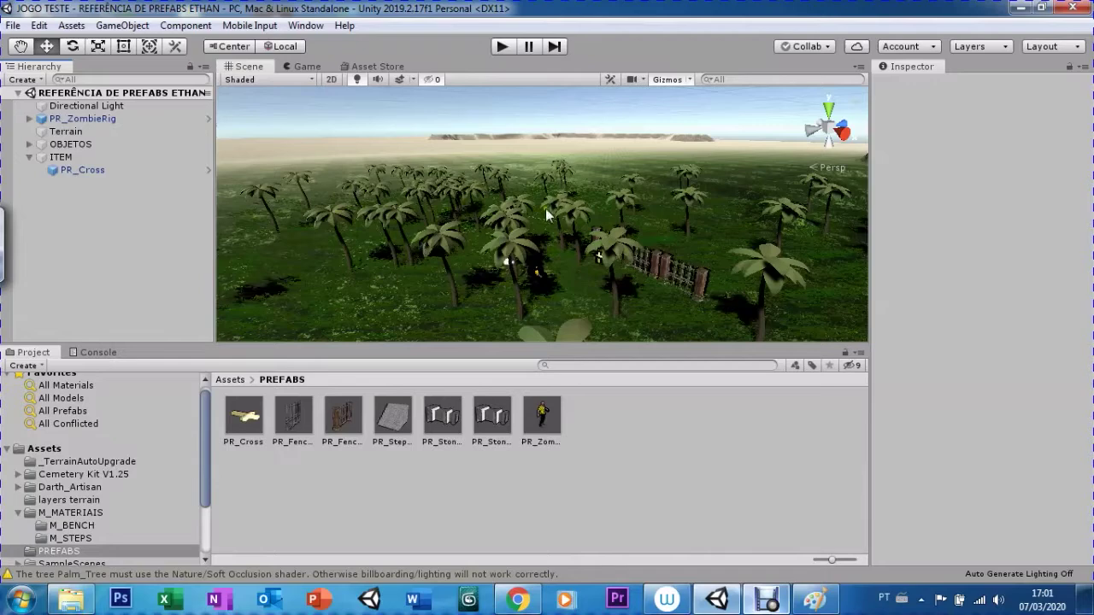
{"action": "scroll", "coordinate": [545, 226], "scroll_direction": "down", "scroll_amount": 2}
{"action": "scroll", "coordinate": [545, 226], "scroll_direction": "down", "scroll_amount": 2}
{"action": "scroll", "coordinate": [545, 226], "scroll_direction": "down", "scroll_amount": 2}
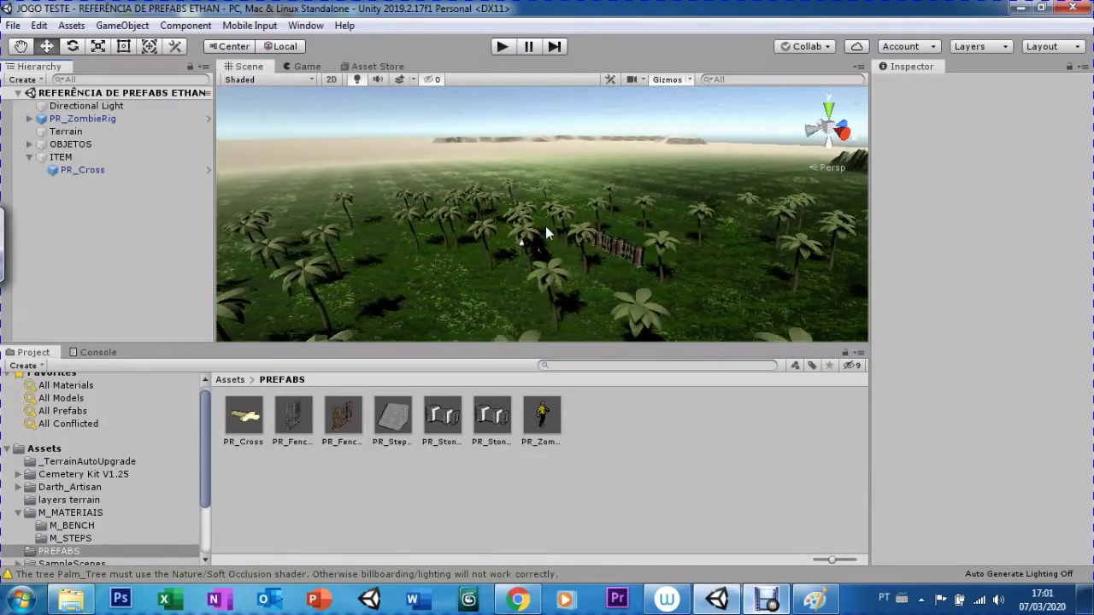
{"action": "scroll", "coordinate": [545, 225], "scroll_direction": "down", "scroll_amount": 1}
Step: In the Terrain's settings, set Terrain Width and Terrain Length to 500
{"action": "left_click", "coordinate": [707, 169]}
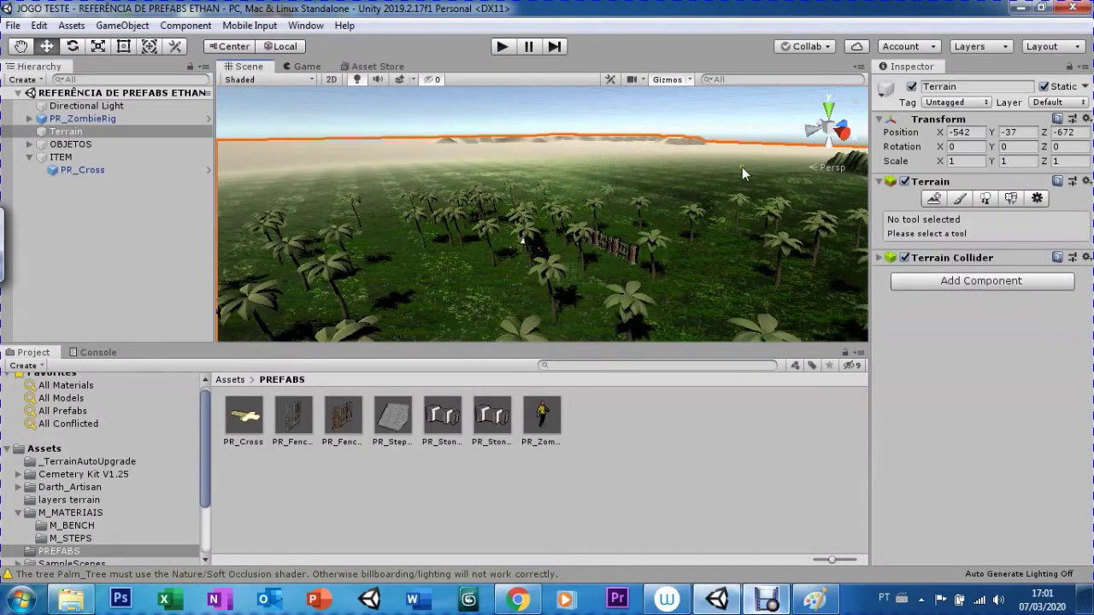
{"action": "left_click", "coordinate": [1032, 199]}
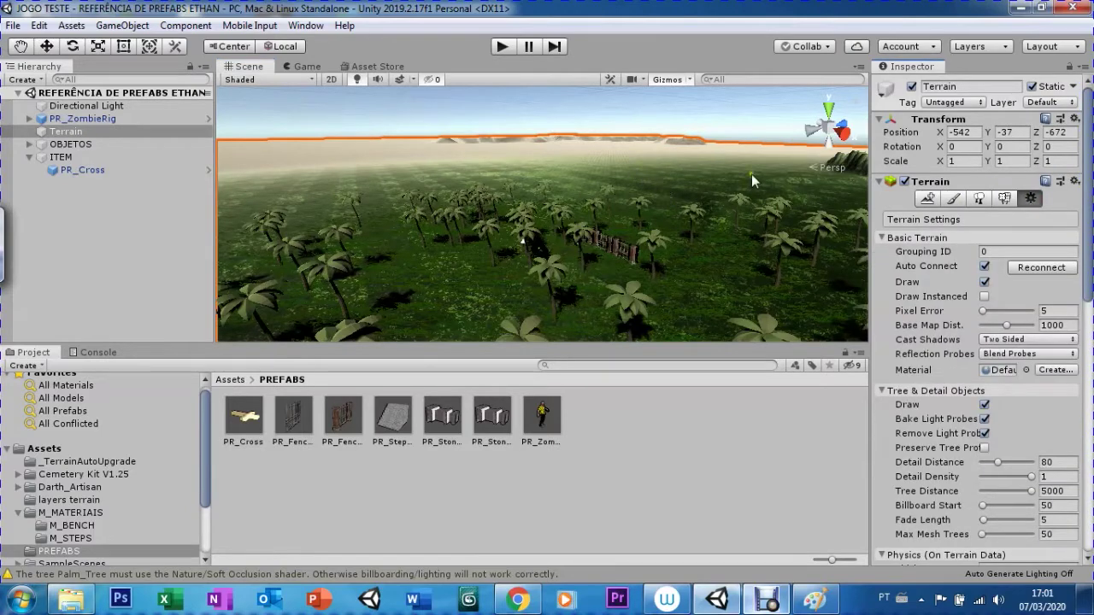
{"action": "left_click_drag", "start_coordinate": [1088, 278], "coordinate": [1088, 433]}
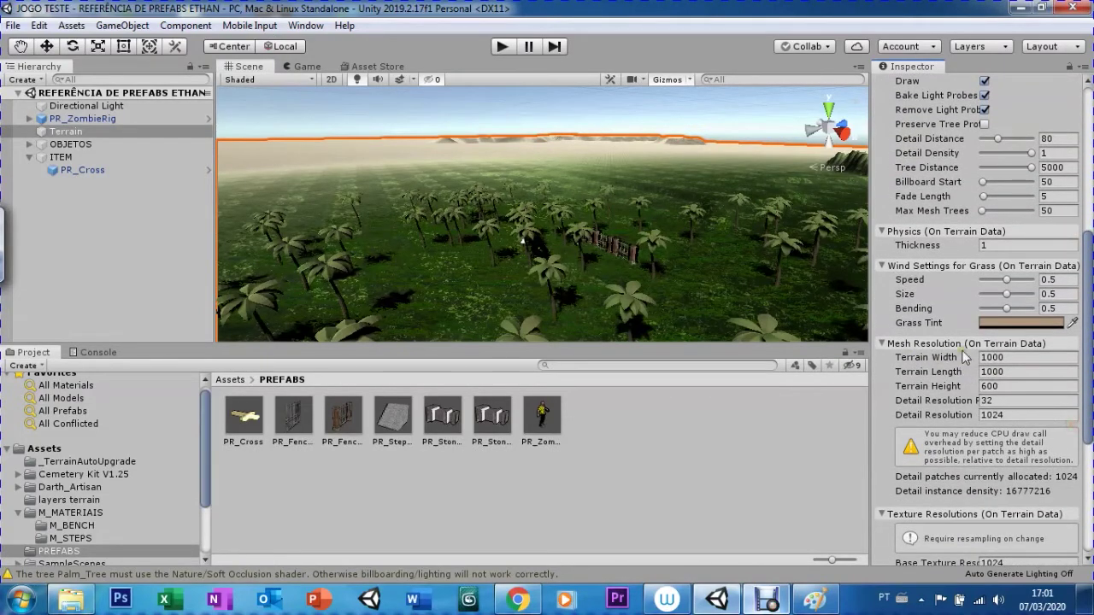
{"action": "left_click", "coordinate": [1009, 359]}
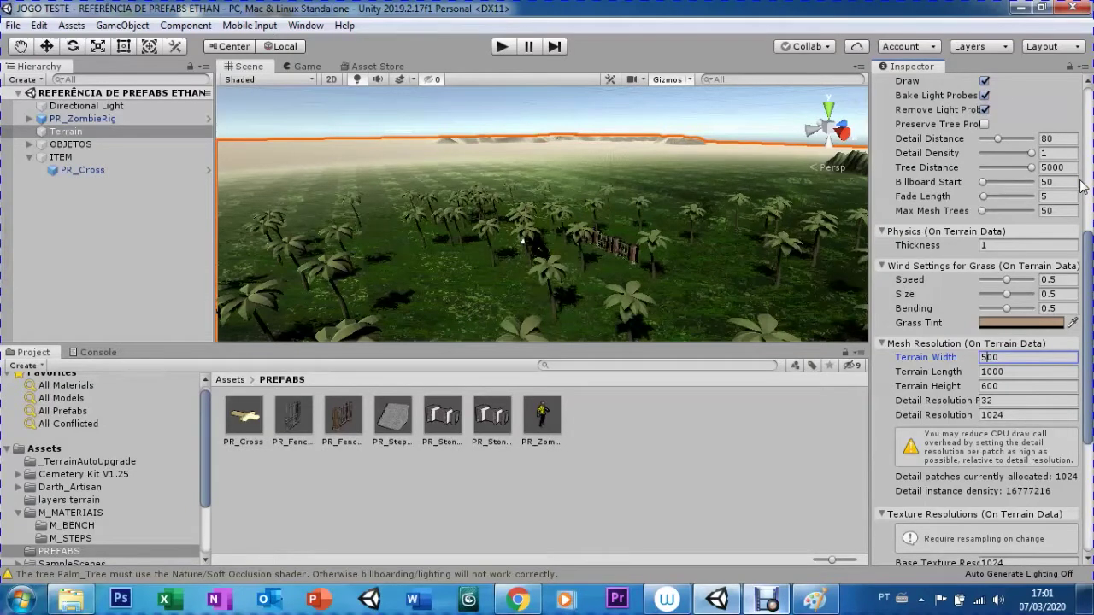
{"action": "key", "text": "Tab"}
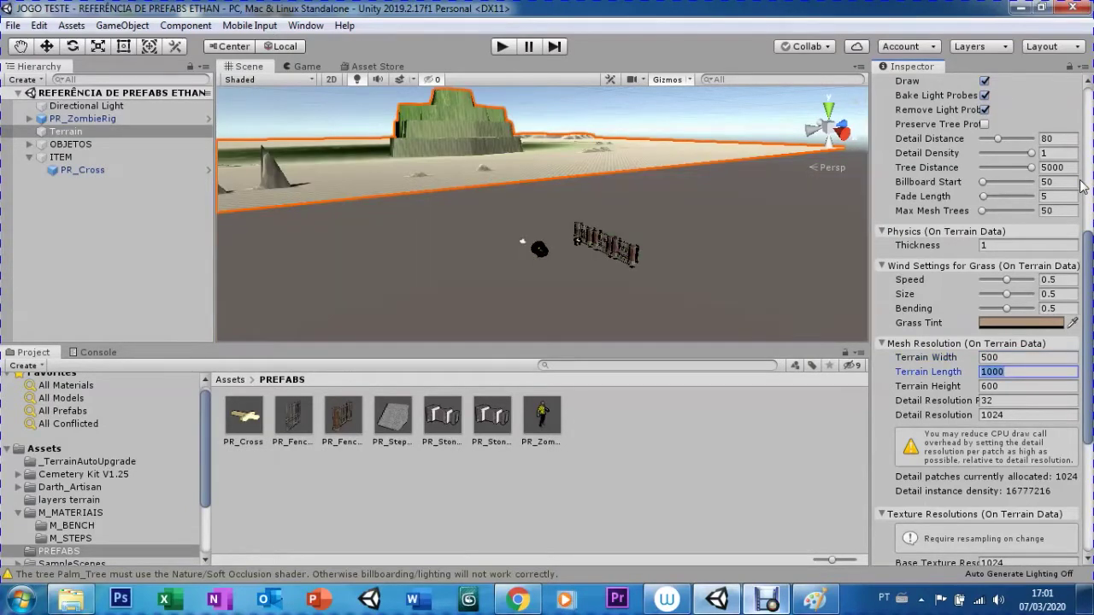
{"action": "type", "text": "5"}
{"action": "key", "text": "Tab"}
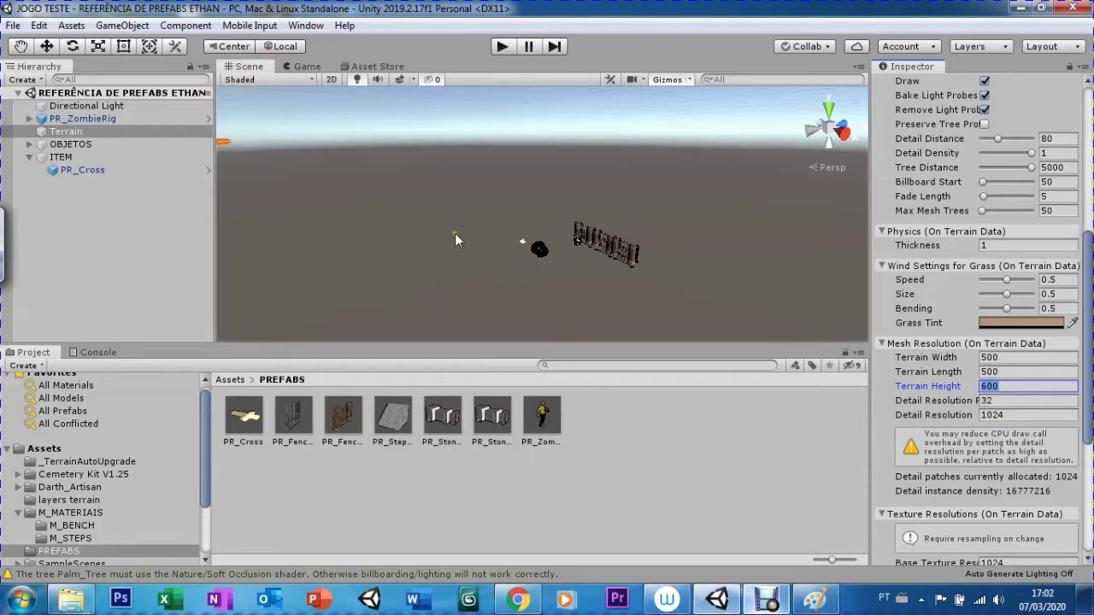
Step: Select PR_ZombieRig and drag it along Z onto the terrain
{"action": "left_click", "coordinate": [51, 134]}
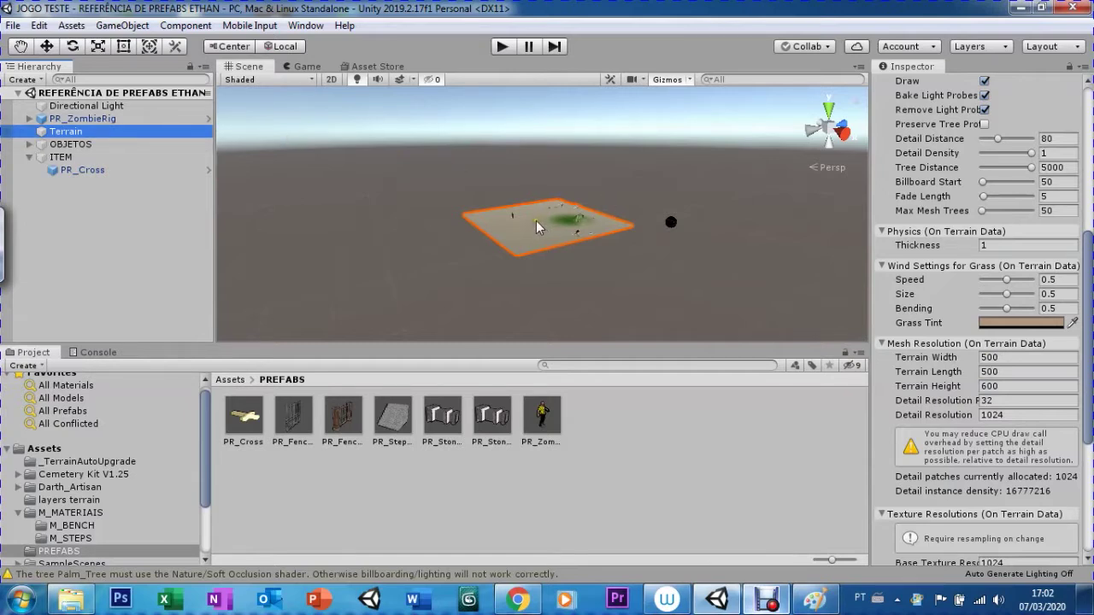
{"action": "left_click", "coordinate": [50, 145]}
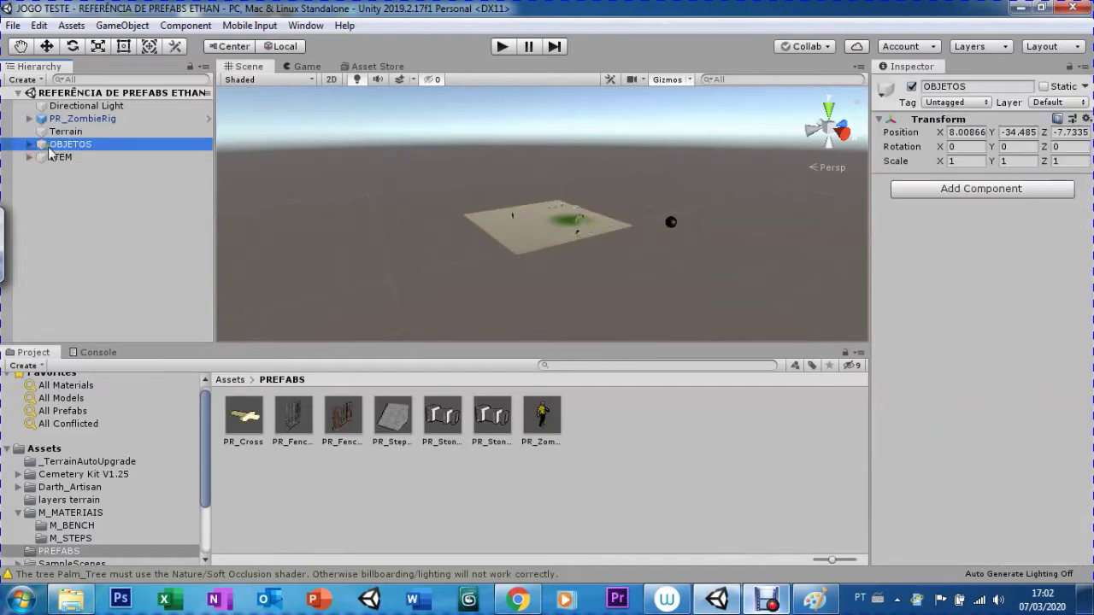
{"action": "left_click", "coordinate": [60, 119]}
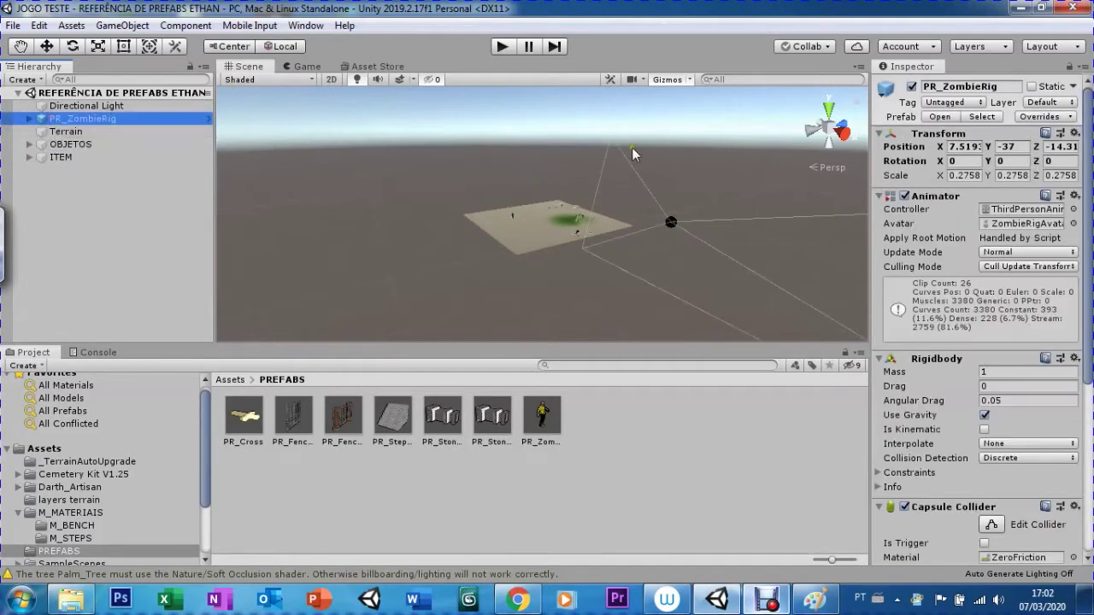
{"action": "key", "text": "w"}
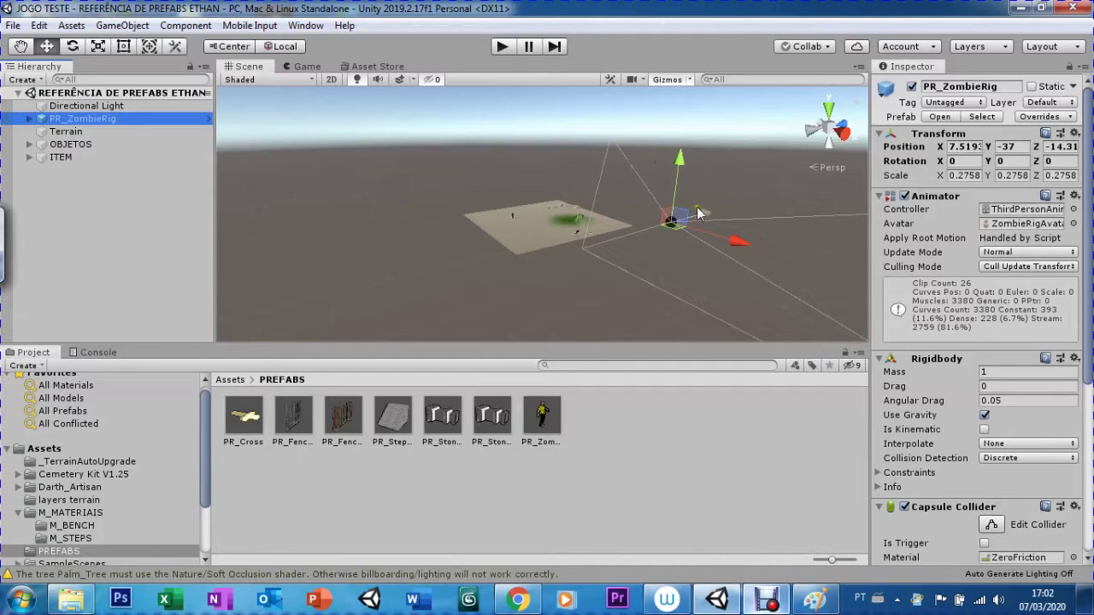
{"action": "left_click_drag", "start_coordinate": [701, 210], "coordinate": [629, 233]}
{"action": "key", "text": "ctrl+z"}
{"action": "mouse_move", "coordinate": [700, 212]}
{"action": "left_mouse_down"}
{"action": "mouse_move", "coordinate": [617, 237]}
{"action": "mouse_move", "coordinate": [448, 229]}
{"action": "left_mouse_up"}
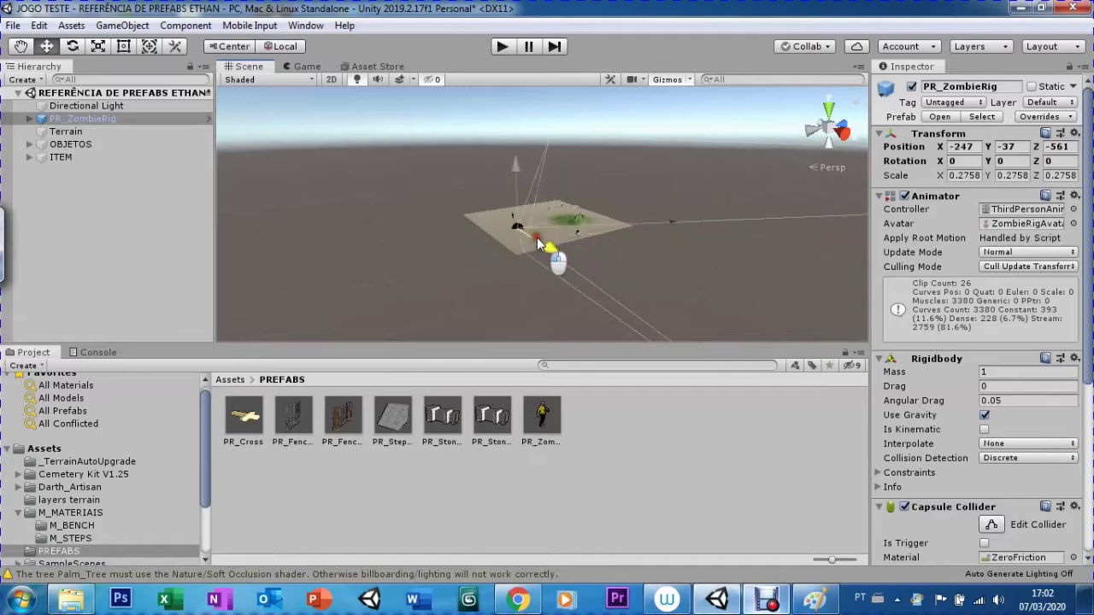
Step: Frame the zombie and orbit the view to see it among the palm trees
{"action": "double_click", "coordinate": [64, 118]}
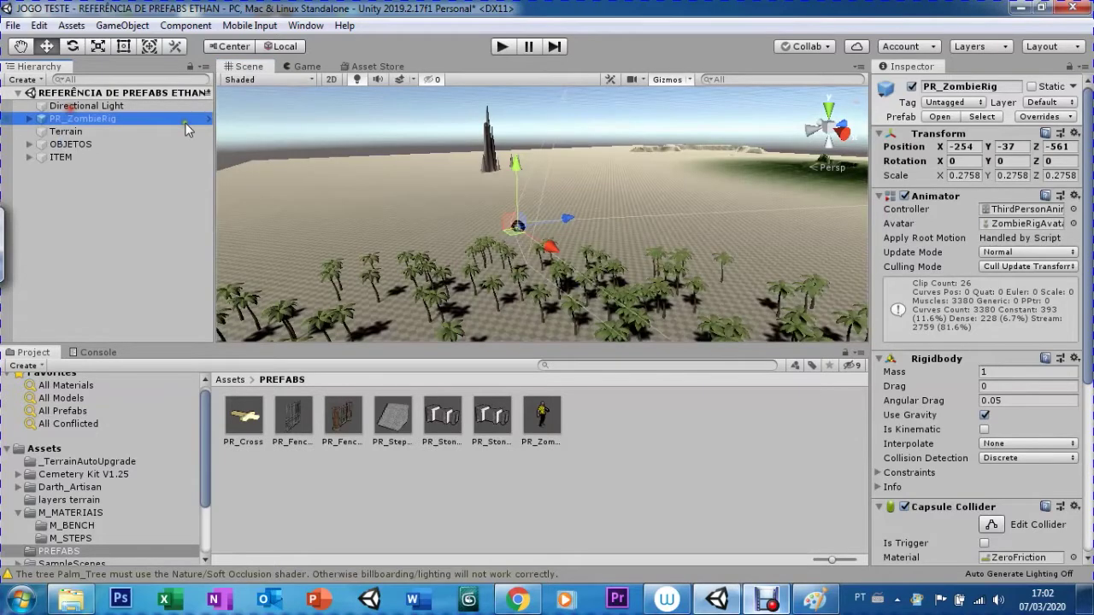
{"action": "right_click_drag", "start_coordinate": [396, 247], "coordinate": [539, 246]}
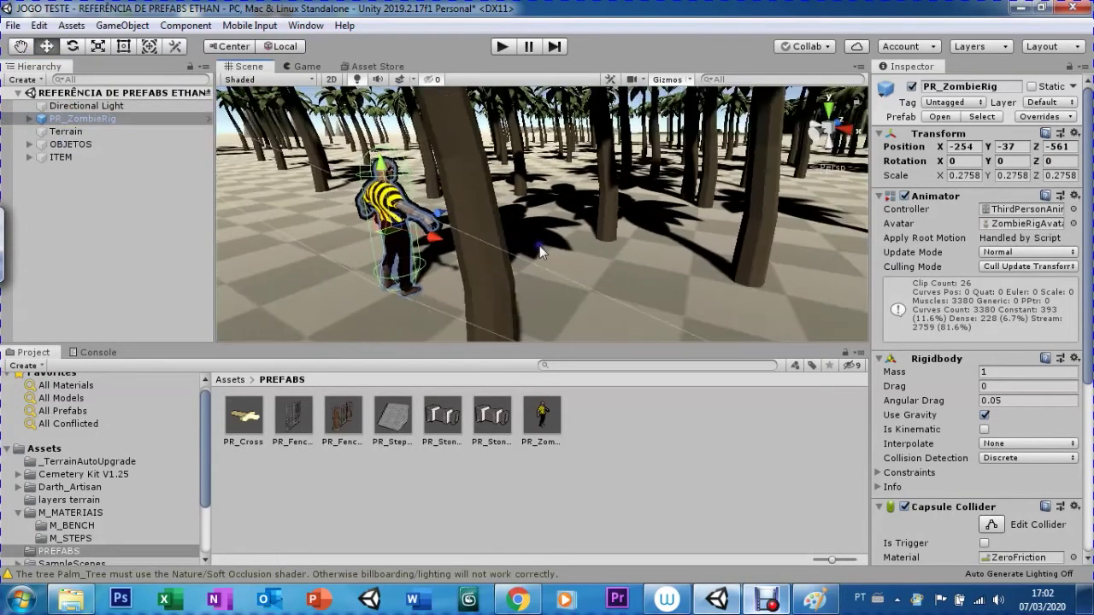
{"action": "left_click", "coordinate": [21, 47]}
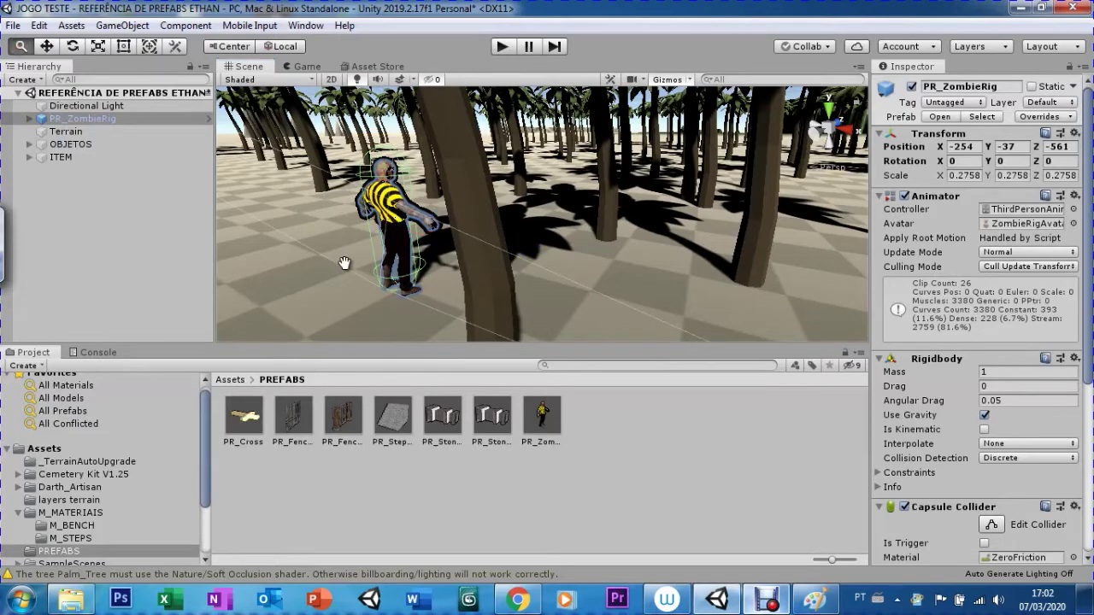
{"action": "scroll", "coordinate": [481, 267], "scroll_direction": "down", "scroll_amount": 5}
{"action": "scroll", "coordinate": [480, 267], "scroll_direction": "down", "scroll_amount": 3}
{"action": "scroll", "coordinate": [481, 264], "scroll_direction": "down", "scroll_amount": 2}
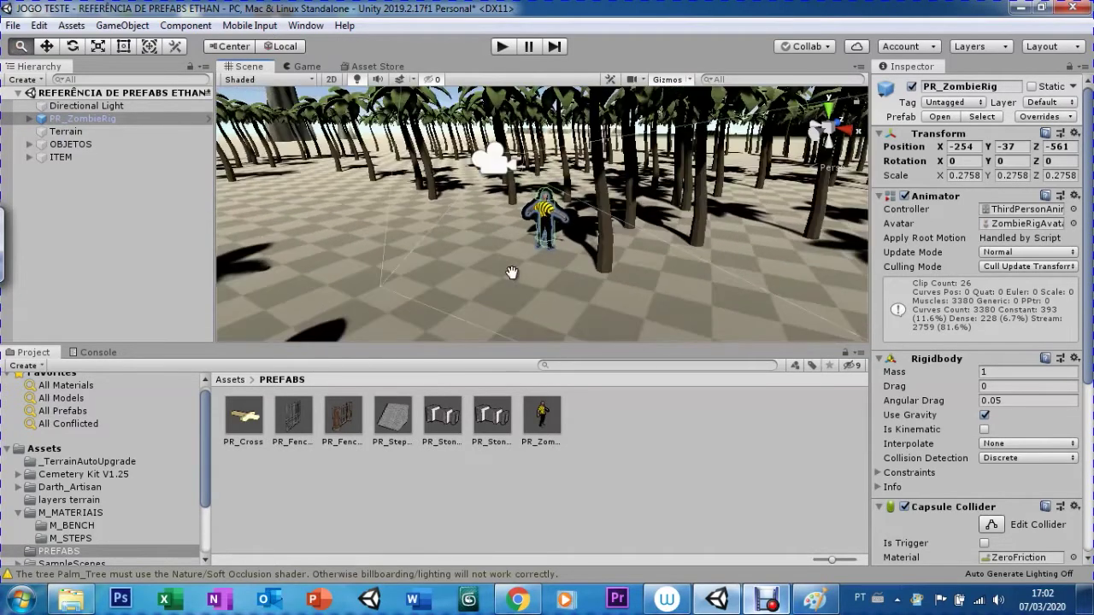
{"action": "scroll", "coordinate": [478, 257], "scroll_direction": "down", "scroll_amount": 3}
{"action": "scroll", "coordinate": [453, 210], "scroll_direction": "down", "scroll_amount": 2}
{"action": "mouse_move", "coordinate": [485, 228]}
{"action": "right_mouse_down"}
{"action": "mouse_move", "coordinate": [413, 205]}
{"action": "mouse_move", "coordinate": [411, 259]}
{"action": "mouse_move", "coordinate": [369, 233]}
{"action": "mouse_move", "coordinate": [402, 245]}
{"action": "right_mouse_up"}
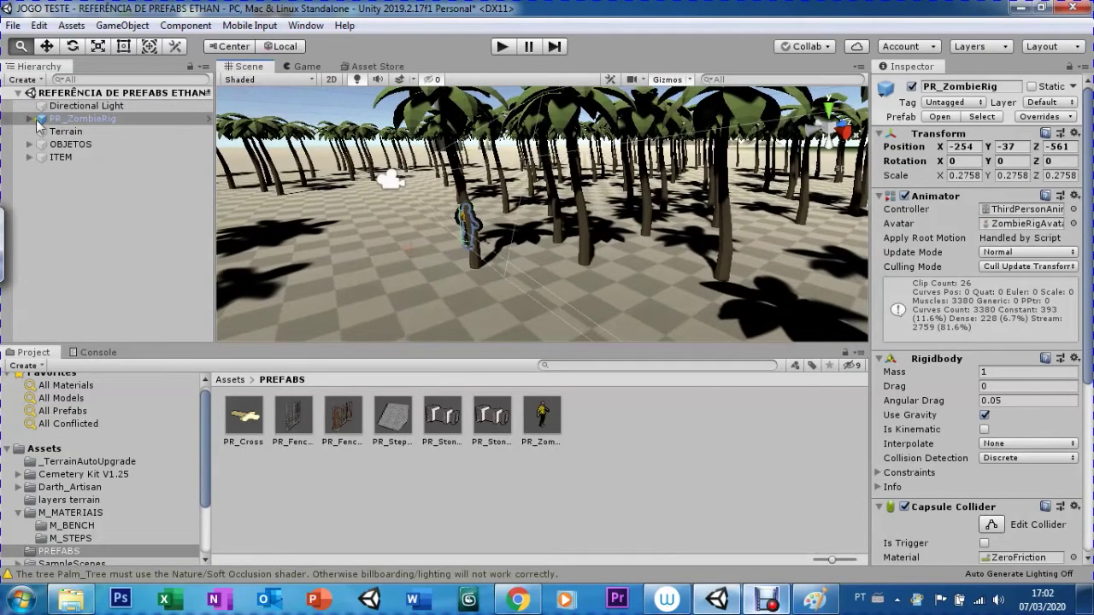
{"action": "left_click", "coordinate": [64, 144]}
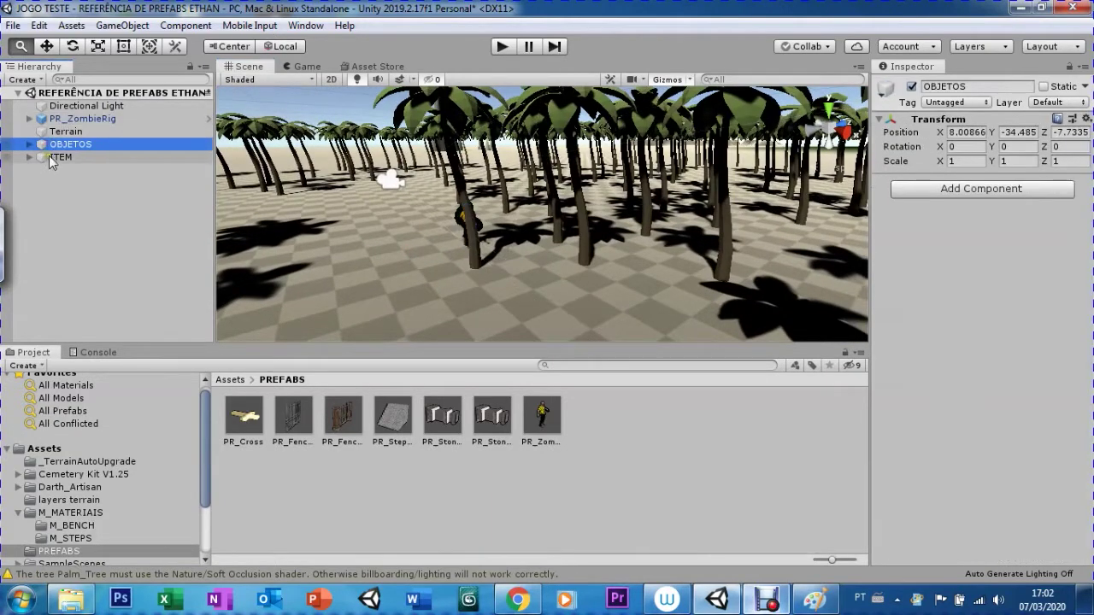
Step: Frame the OBJETOS group and delete its three PR_Fence_1E fences
{"action": "key", "text": "shift"}
{"action": "left_click", "coordinate": [43, 158], "text": "shift"}
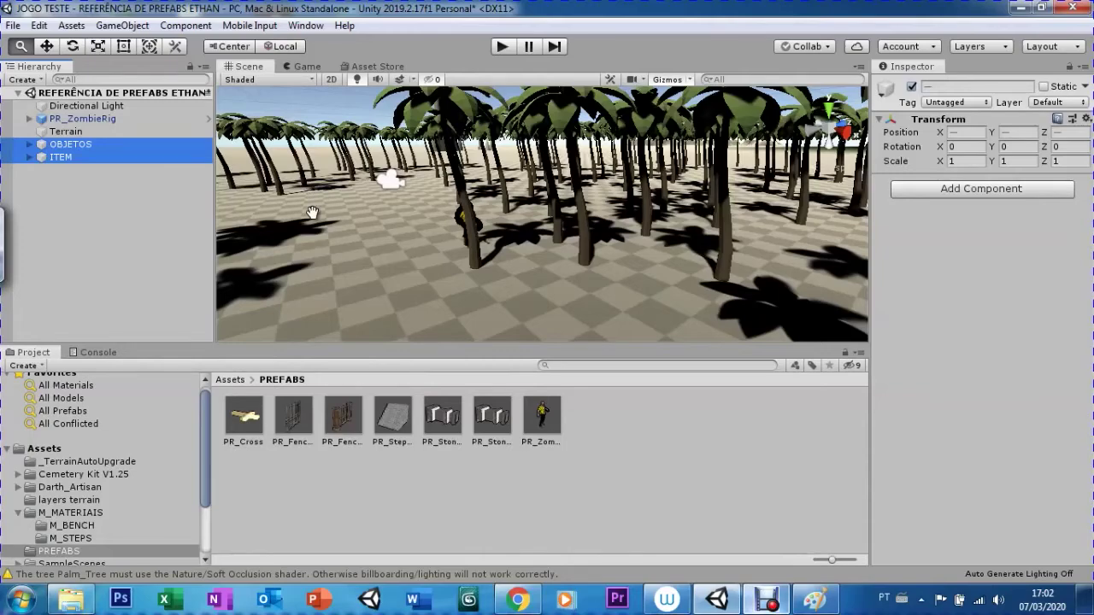
{"action": "scroll", "coordinate": [313, 212], "scroll_direction": "up", "scroll_amount": 5}
{"action": "scroll", "coordinate": [313, 212], "scroll_direction": "down", "scroll_amount": 8}
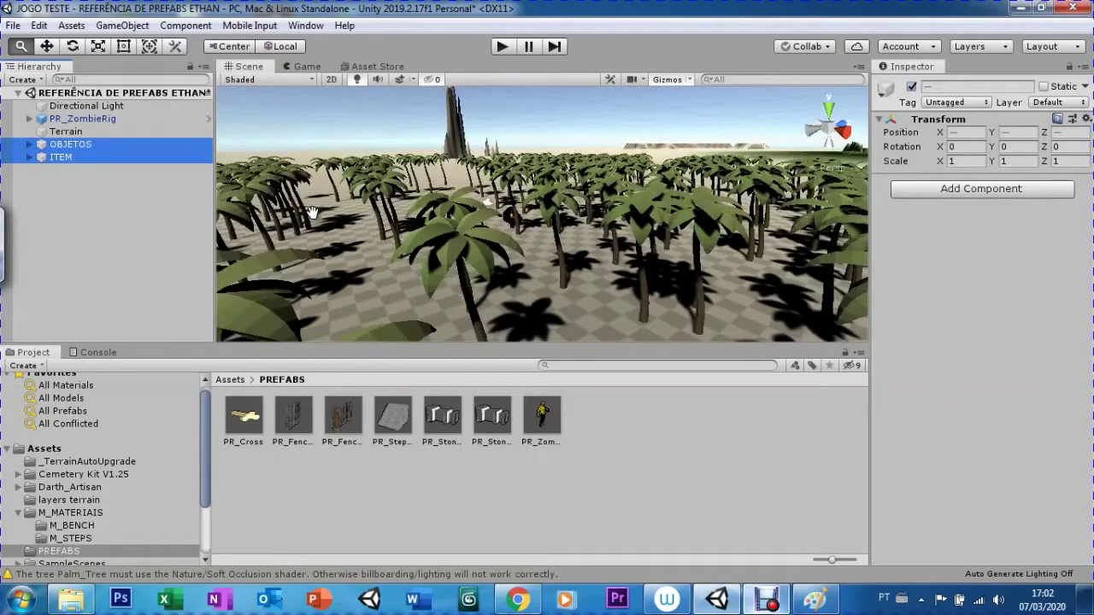
{"action": "left_click", "coordinate": [30, 146]}
{"action": "double_click", "coordinate": [77, 145]}
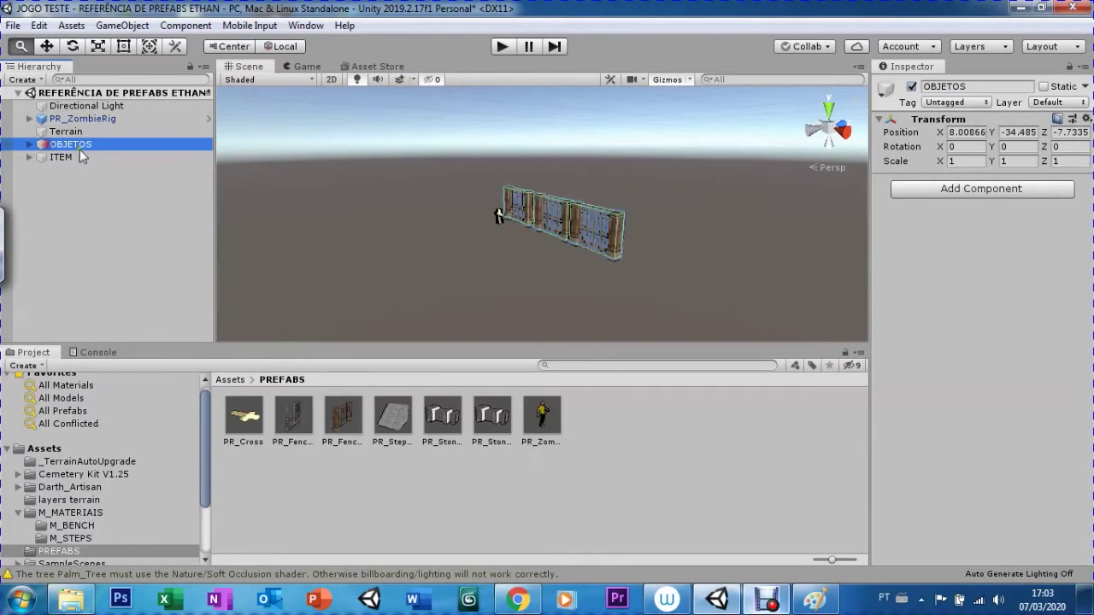
{"action": "scroll", "coordinate": [405, 255], "scroll_direction": "down", "scroll_amount": 4}
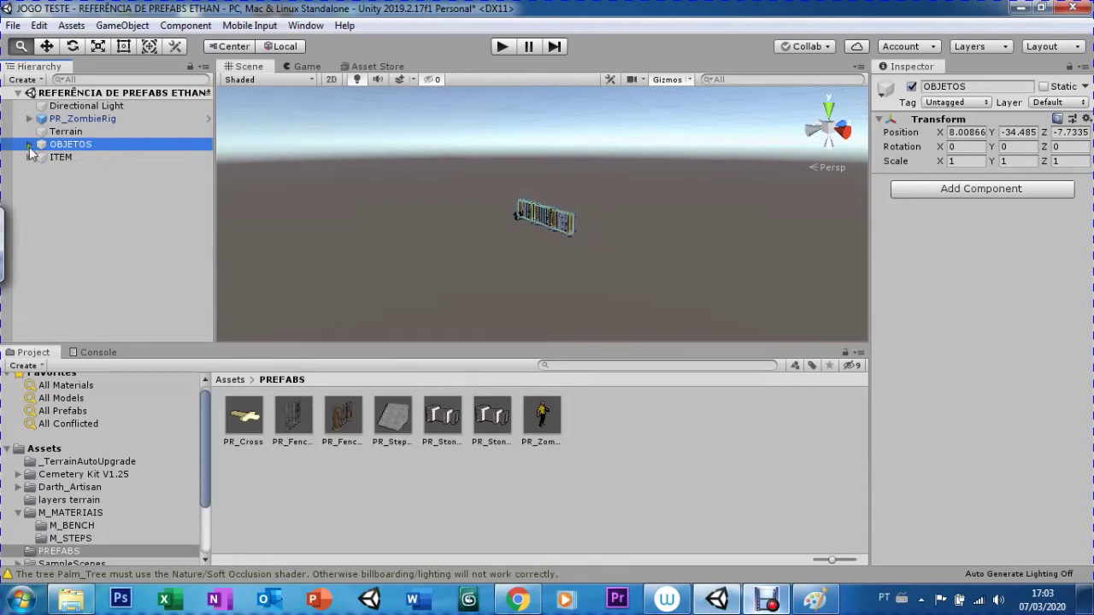
{"action": "left_click", "coordinate": [29, 144]}
{"action": "left_click", "coordinate": [55, 158]}
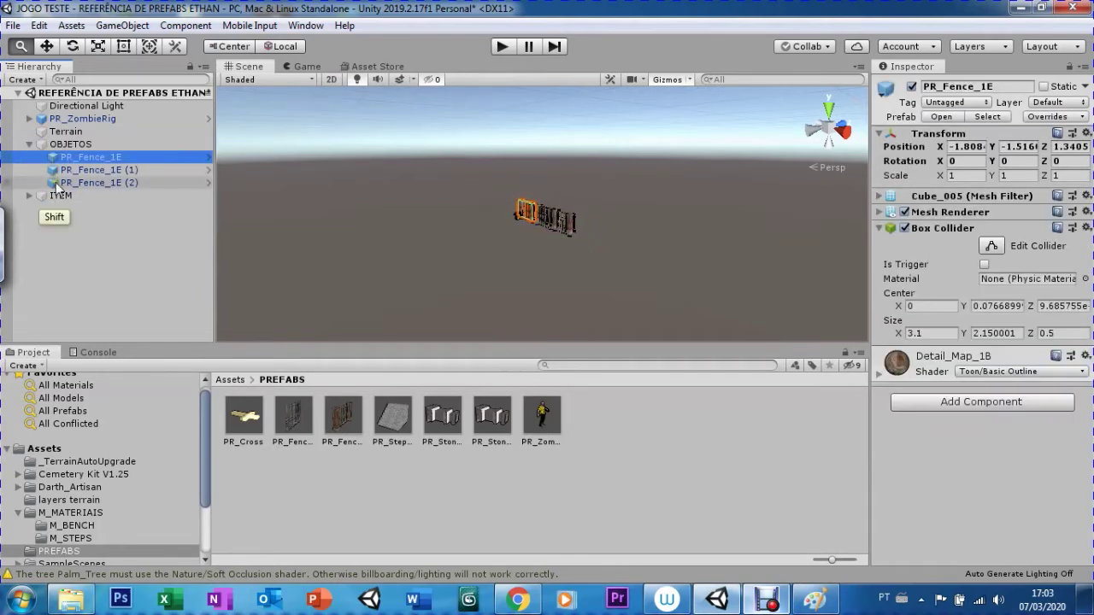
{"action": "left_click", "coordinate": [58, 183], "text": "shift"}
{"action": "key", "text": "Delete"}
Step: Delete PR_Cross from the ITEM group
{"action": "left_click", "coordinate": [23, 159]}
{"action": "left_click", "coordinate": [30, 157]}
{"action": "left_click", "coordinate": [37, 168]}
{"action": "key", "text": "Delete"}
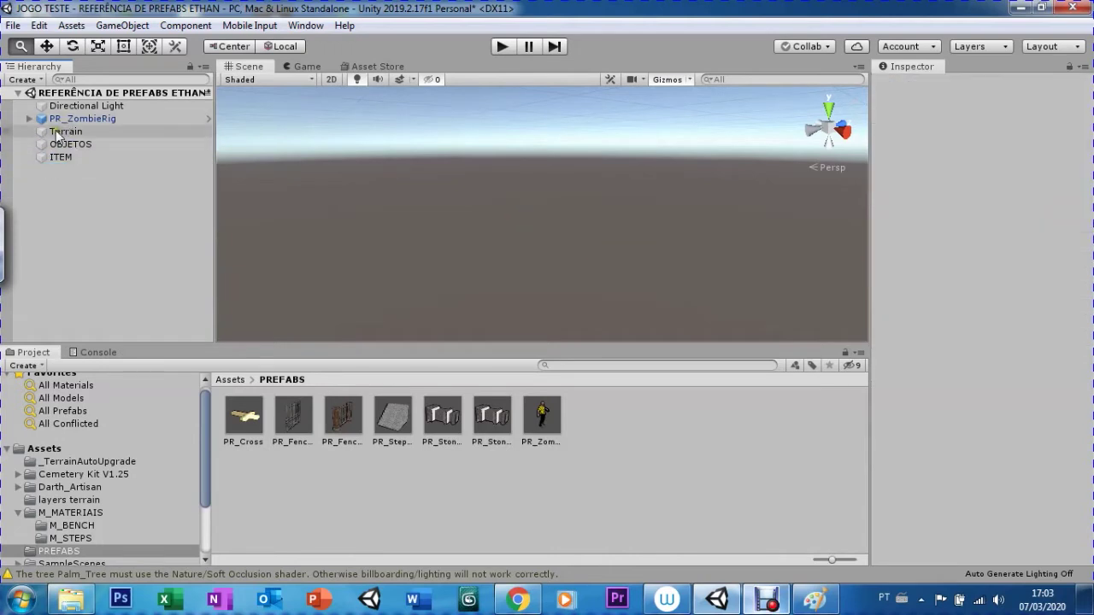
{"action": "left_click", "coordinate": [47, 134]}
Step: Frame the terrain and the zombie, zooming to bring the palm trees into view
{"action": "double_click", "coordinate": [47, 134]}
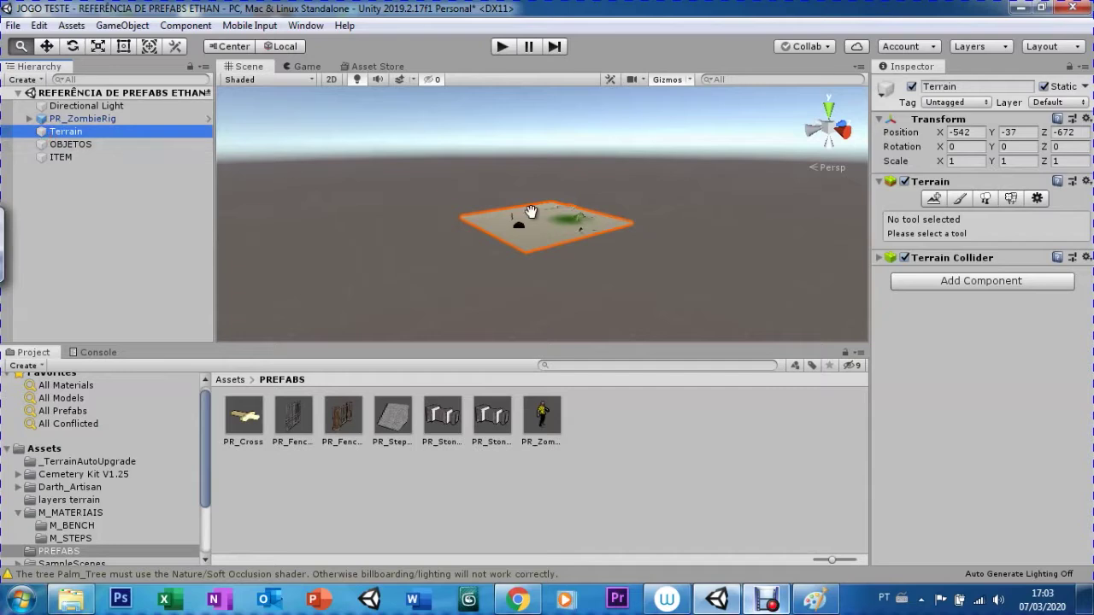
{"action": "scroll", "coordinate": [530, 209], "scroll_direction": "up", "scroll_amount": 2}
{"action": "scroll", "coordinate": [530, 209], "scroll_direction": "up", "scroll_amount": 2}
{"action": "scroll", "coordinate": [530, 209], "scroll_direction": "up", "scroll_amount": 2}
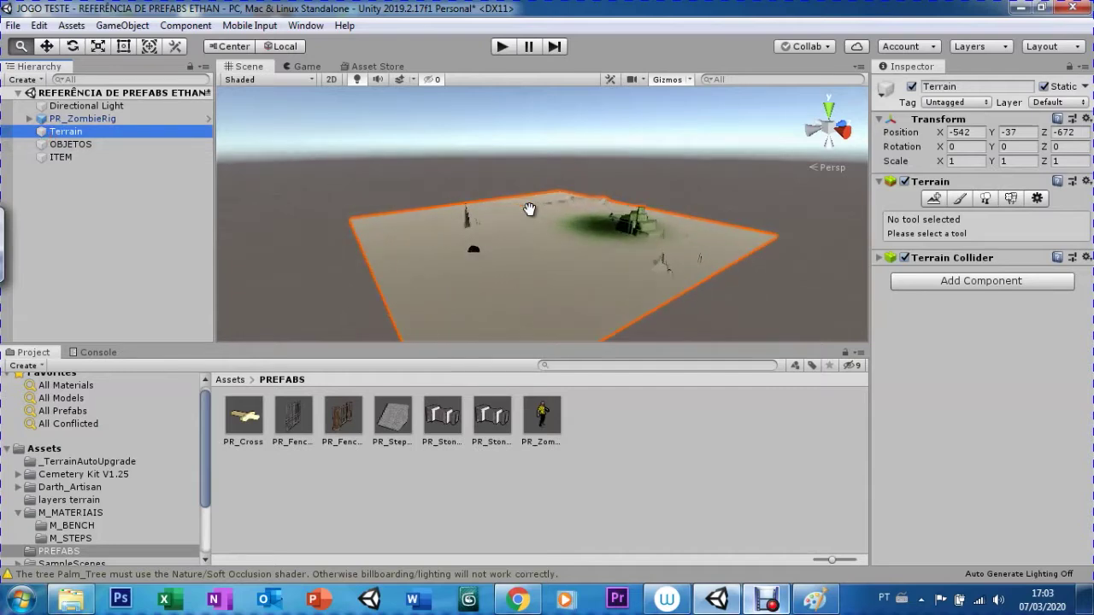
{"action": "scroll", "coordinate": [530, 209], "scroll_direction": "up", "scroll_amount": 2}
{"action": "scroll", "coordinate": [530, 209], "scroll_direction": "up", "scroll_amount": 2}
{"action": "scroll", "coordinate": [529, 209], "scroll_direction": "up", "scroll_amount": 2}
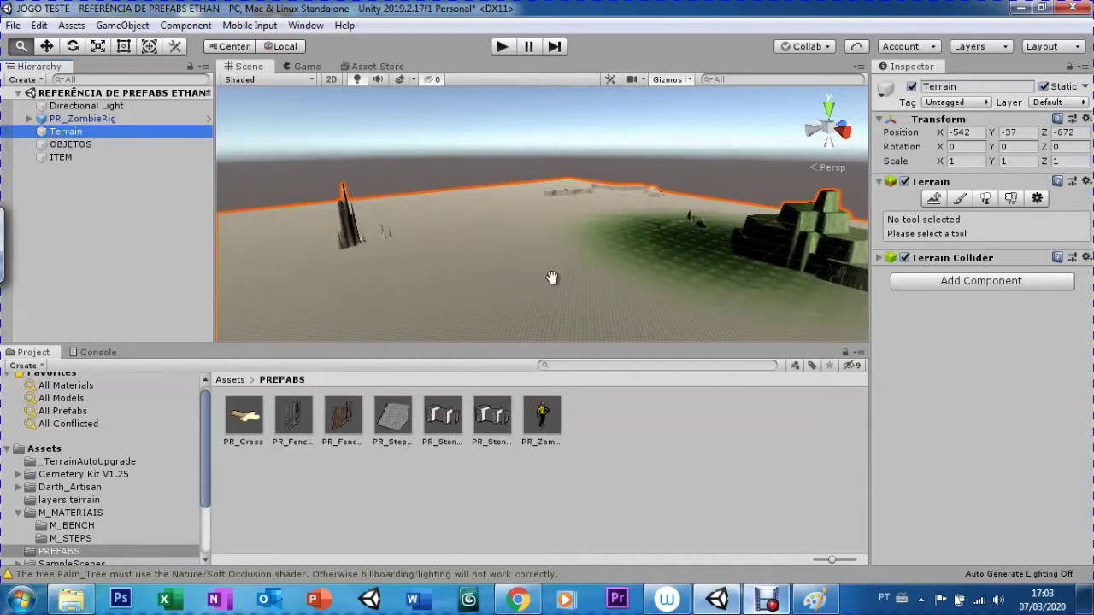
{"action": "right_click_drag", "start_coordinate": [554, 276], "coordinate": [559, 259]}
{"action": "double_click", "coordinate": [82, 119]}
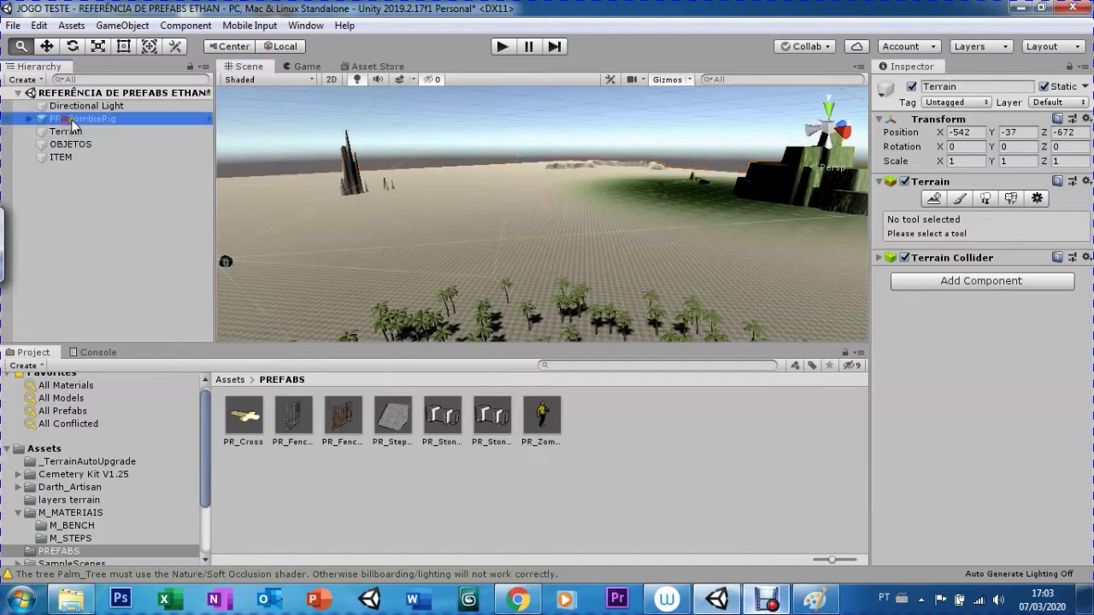
{"action": "mouse_move", "coordinate": [329, 257]}
{"action": "right_mouse_down"}
{"action": "mouse_move", "coordinate": [474, 260]}
{"action": "mouse_move", "coordinate": [447, 286]}
{"action": "right_mouse_up"}
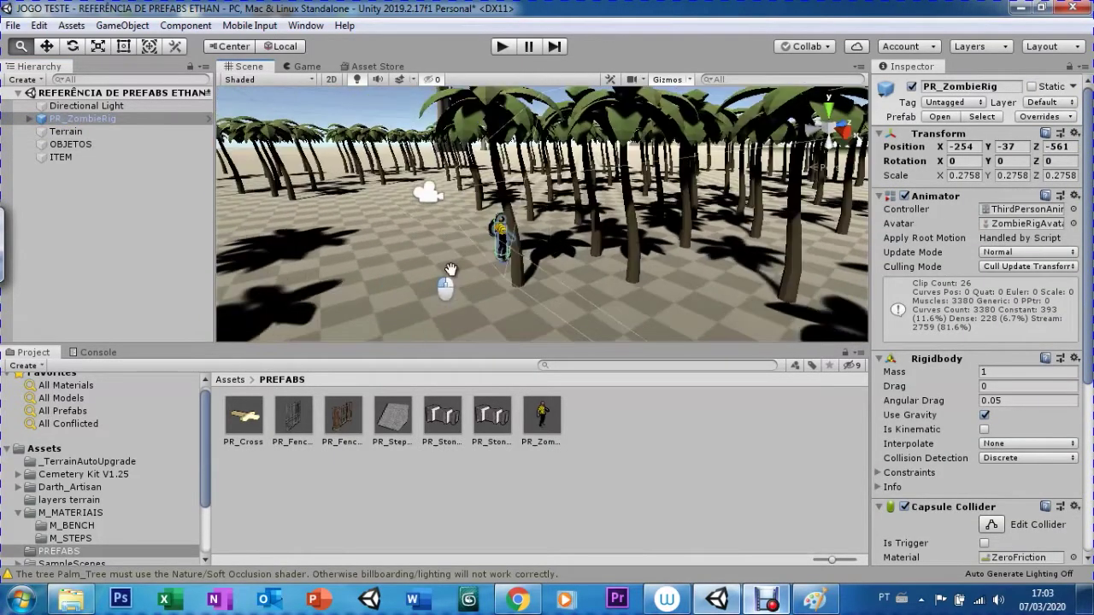
Step: Drag the PR_Stone Post prefab into the OBJETOS group and frame it
{"action": "left_click", "coordinate": [43, 150]}
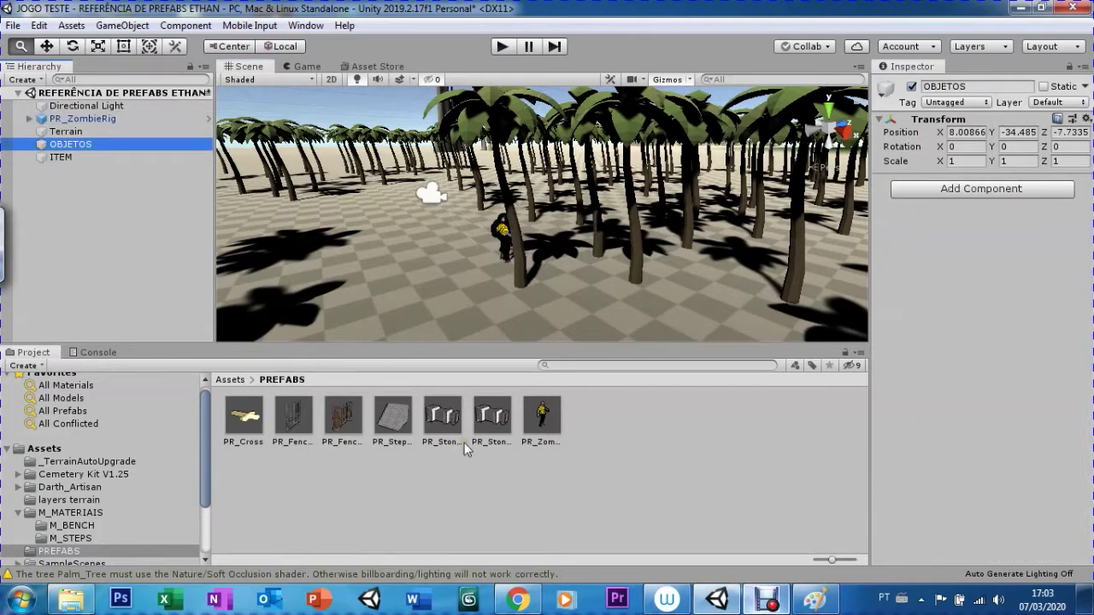
{"action": "mouse_move", "coordinate": [440, 420]}
{"action": "left_mouse_down"}
{"action": "mouse_move", "coordinate": [443, 459]}
{"action": "mouse_move", "coordinate": [79, 147]}
{"action": "left_mouse_up"}
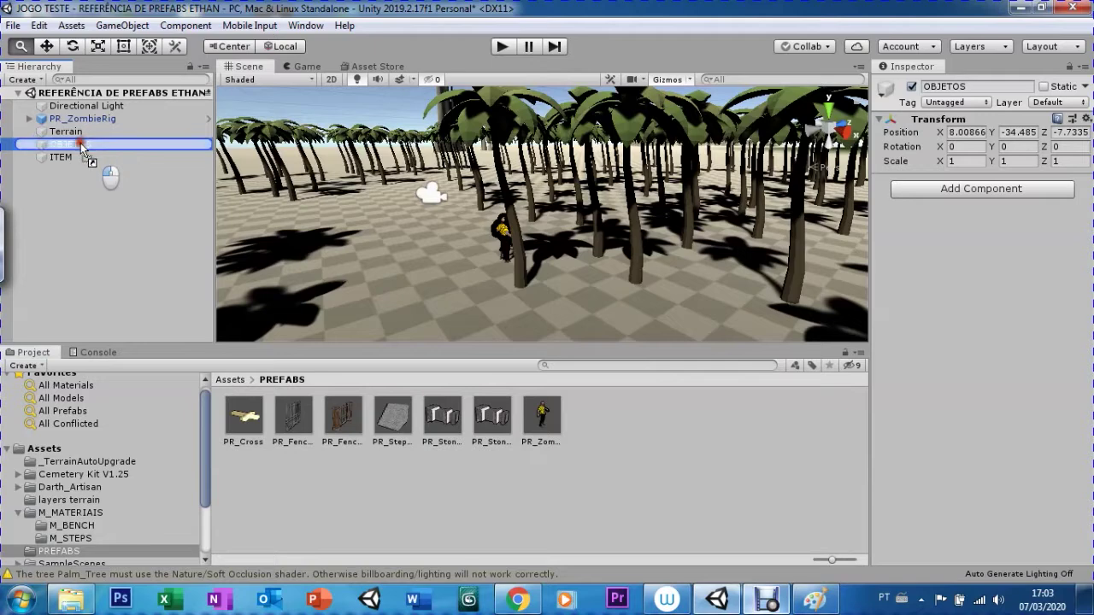
{"action": "left_click_drag", "start_coordinate": [79, 147], "coordinate": [80, 146]}
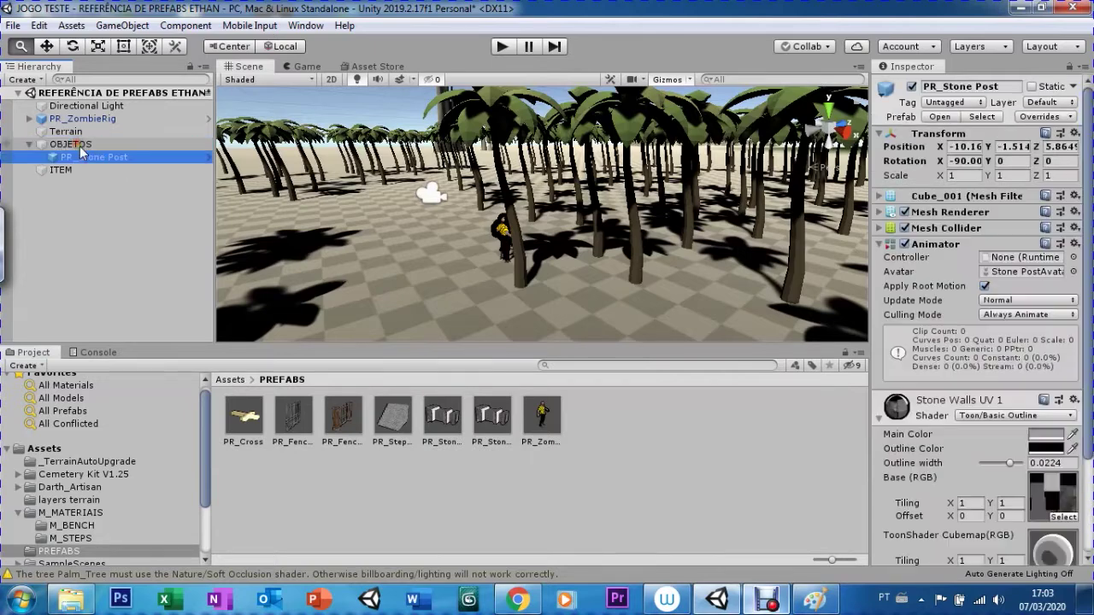
{"action": "double_click", "coordinate": [59, 159]}
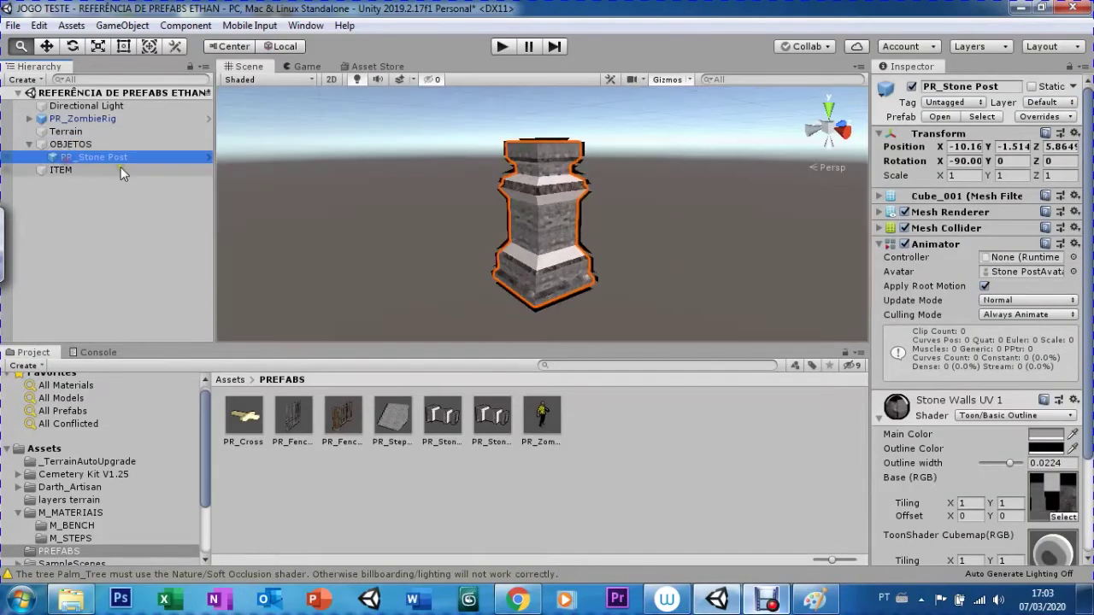
{"action": "left_click", "coordinate": [963, 146]}
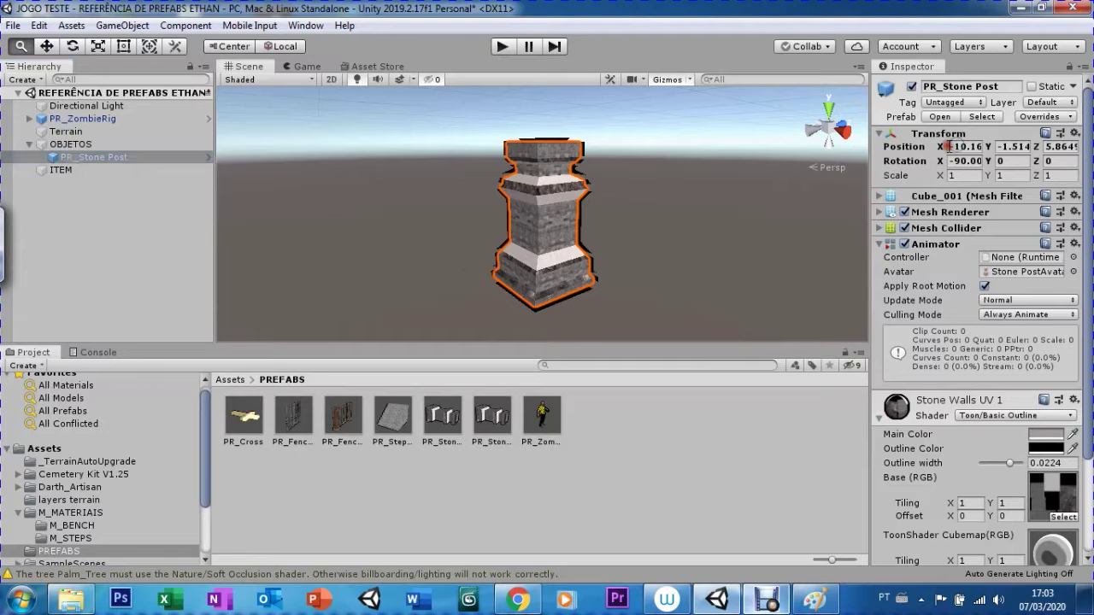
{"action": "left_click", "coordinate": [66, 131]}
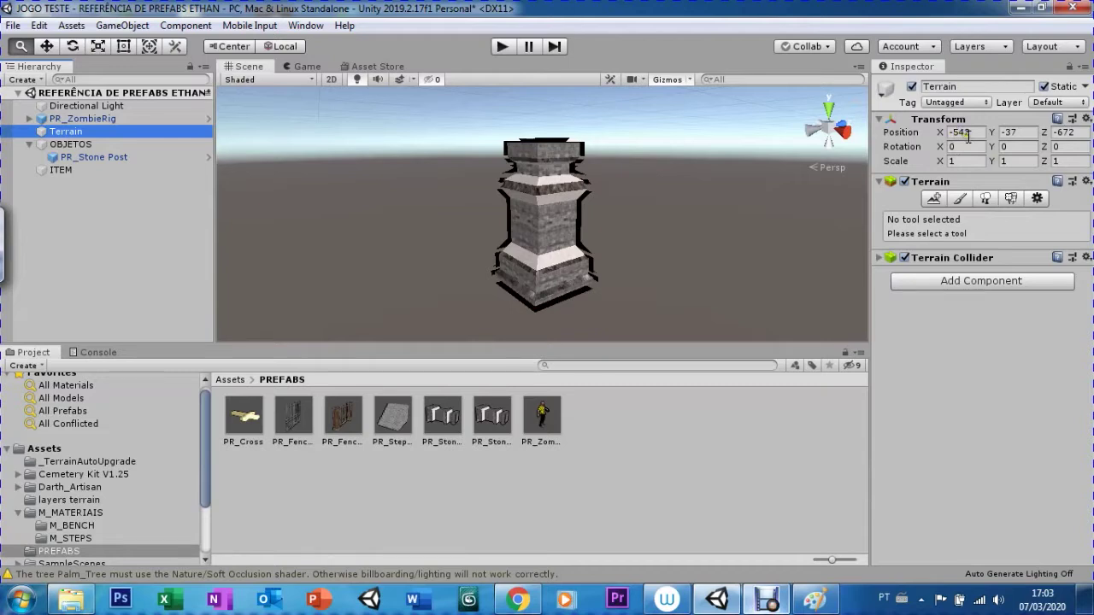
{"action": "left_click", "coordinate": [963, 133]}
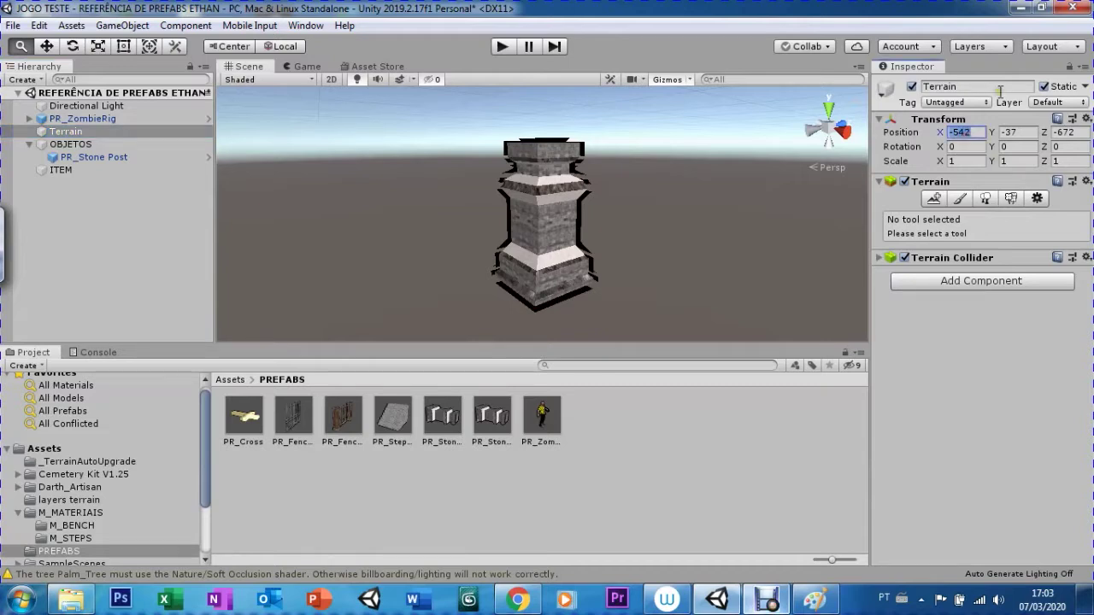
{"action": "type", "text": "0"}
Step: Set the Terrain and PR_ZombieRig positions to 0, 0, 0
{"action": "key", "text": "Tab"}
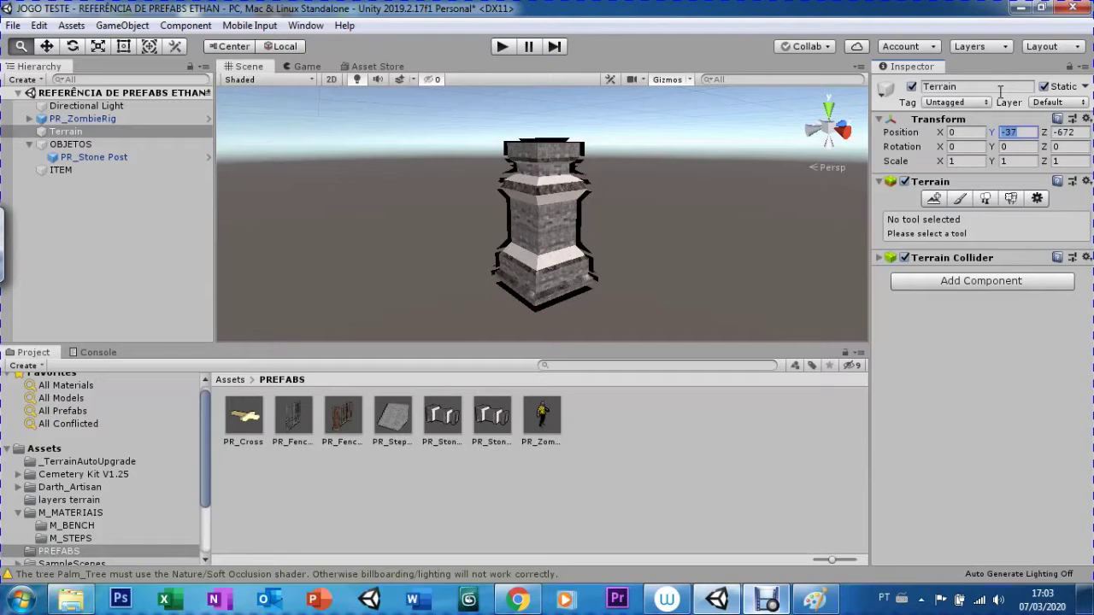
{"action": "type", "text": "0"}
{"action": "key", "text": "Tab"}
{"action": "left_click", "coordinate": [67, 118]}
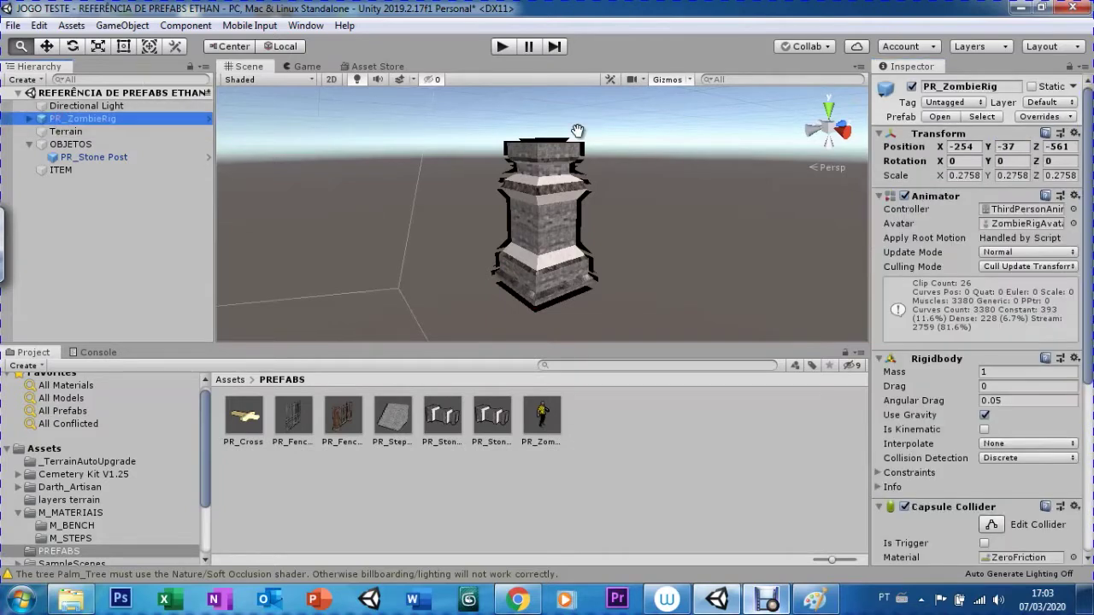
{"action": "left_click", "coordinate": [967, 149]}
{"action": "type", "text": "0"}
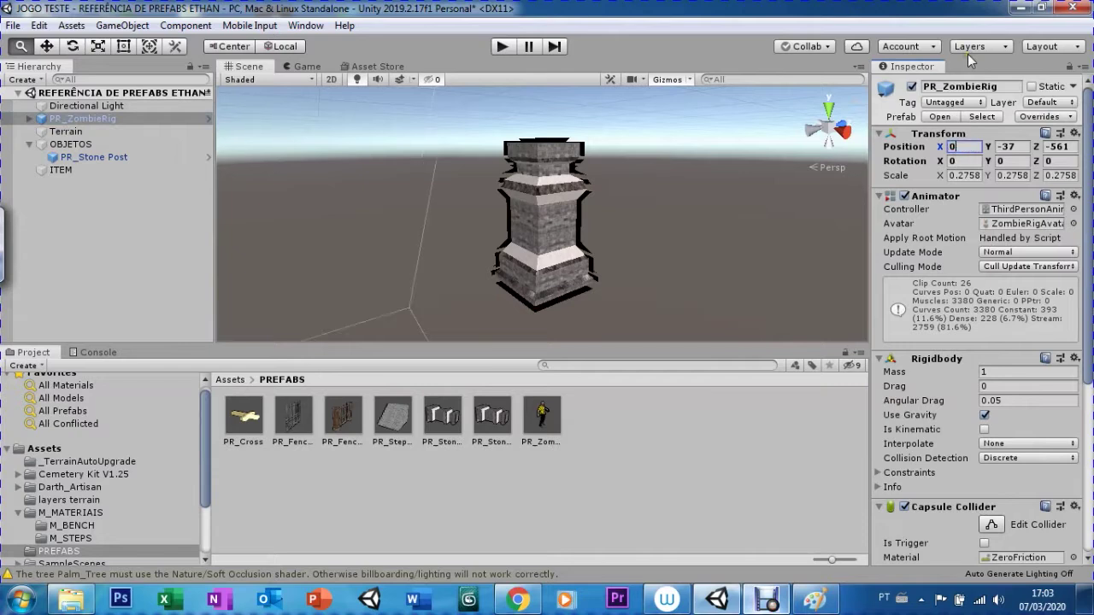
{"action": "key", "text": "Tab"}
{"action": "type", "text": "0"}
{"action": "key", "text": "Tab"}
{"action": "type", "text": "0"}
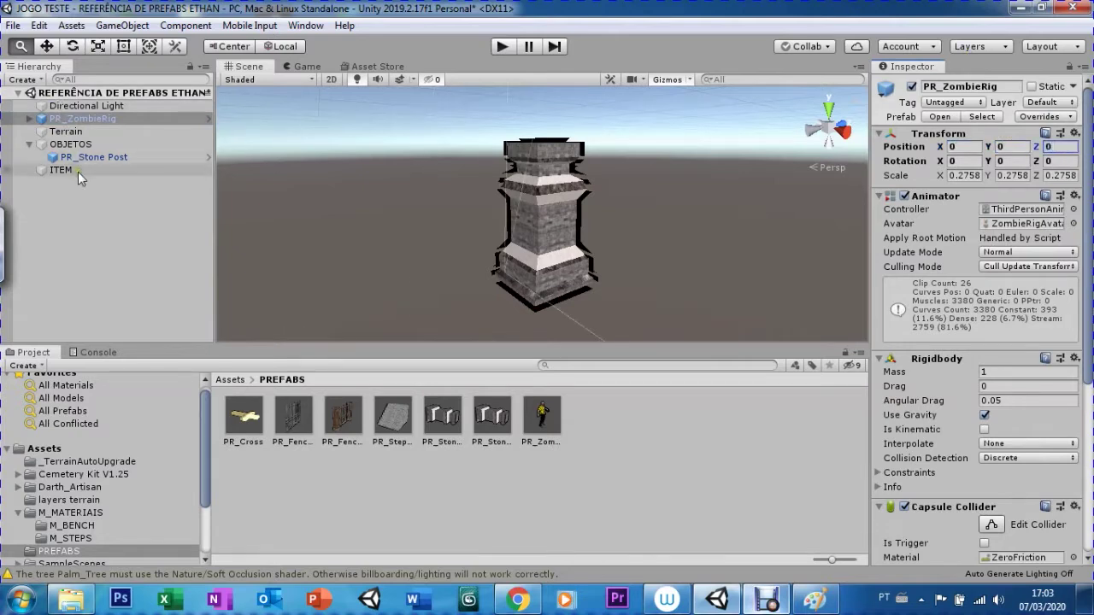
Step: Set PR_Stone Post's position to 0, 0, 0
{"action": "left_click", "coordinate": [72, 158]}
{"action": "left_click", "coordinate": [963, 147]}
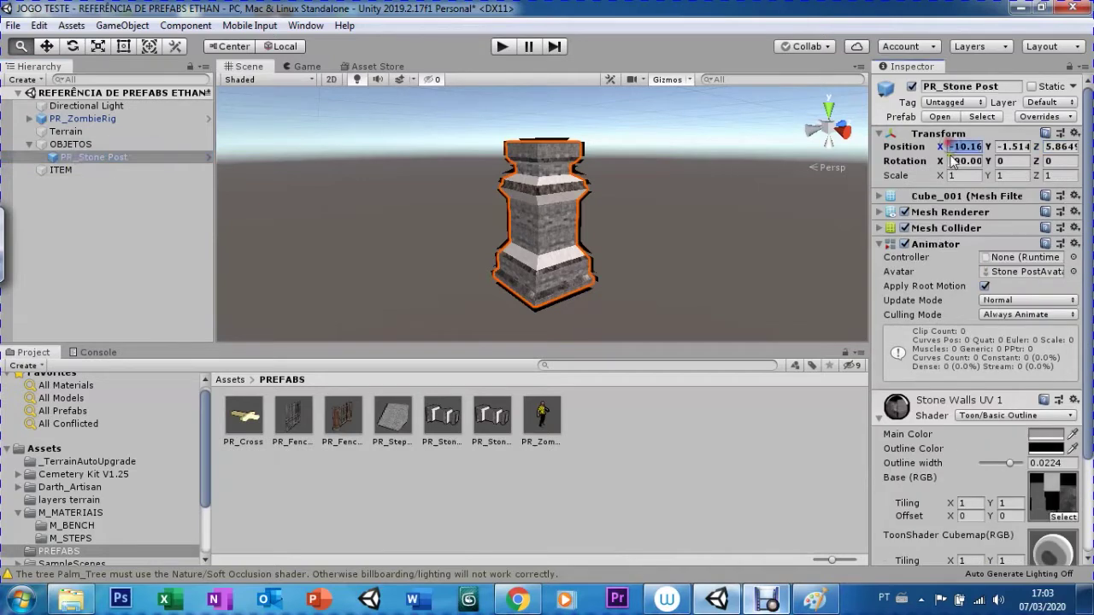
{"action": "type", "text": "0"}
{"action": "key", "text": "Tab"}
{"action": "type", "text": "0"}
{"action": "key", "text": "Tab"}
{"action": "type", "text": "0"}
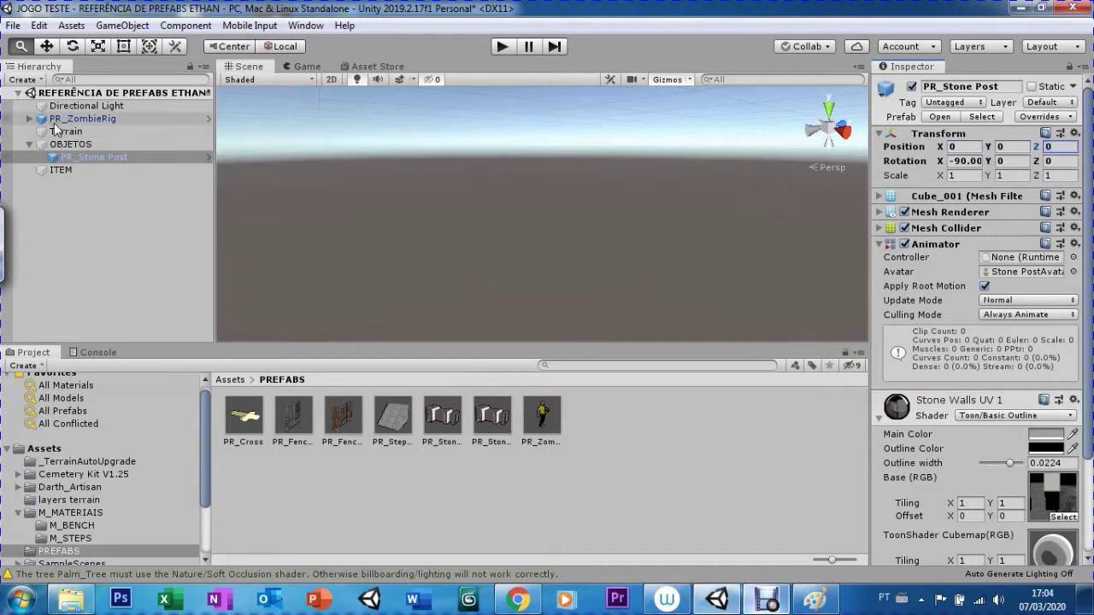
{"action": "left_click", "coordinate": [57, 133]}
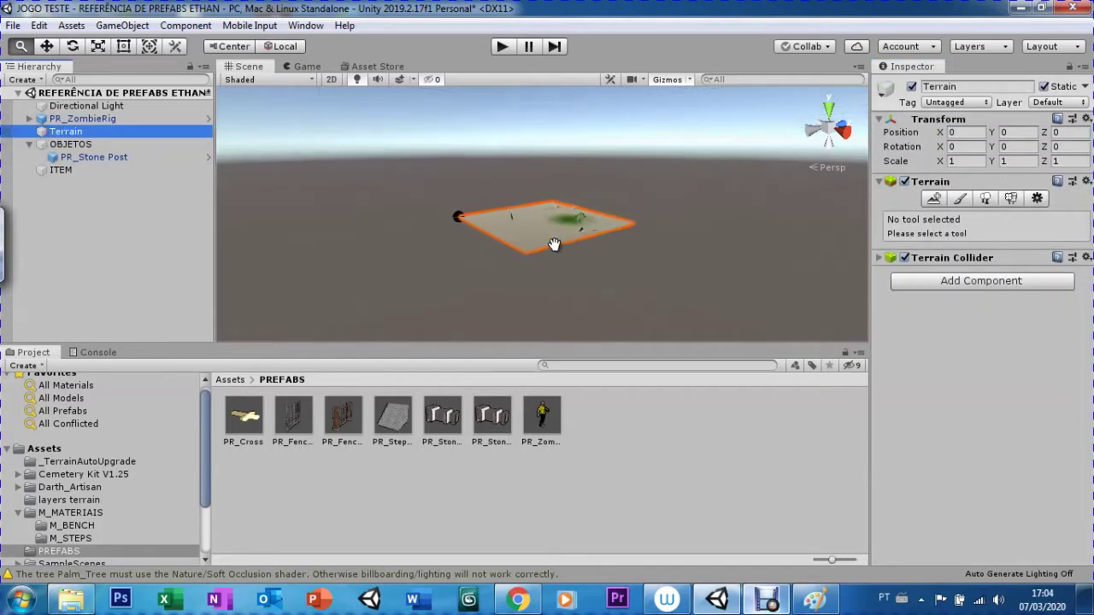
Step: Select and frame PR_Stone Post, then zoom out to see more terrain
{"action": "left_click", "coordinate": [108, 158]}
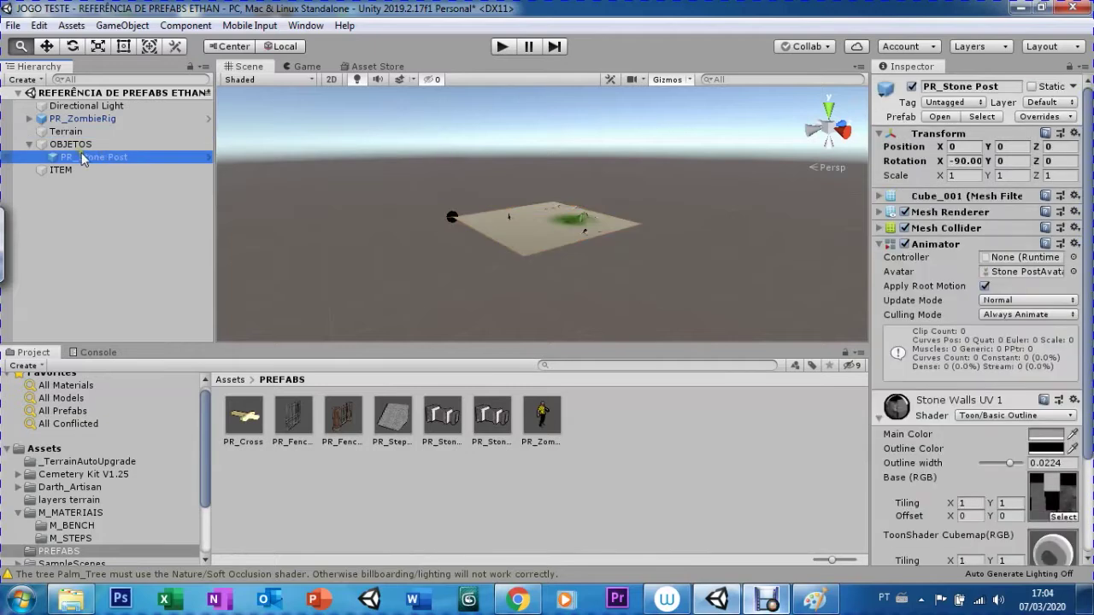
{"action": "double_click", "coordinate": [84, 160]}
{"action": "scroll", "coordinate": [582, 261], "scroll_direction": "down", "scroll_amount": 2}
{"action": "scroll", "coordinate": [582, 261], "scroll_direction": "down", "scroll_amount": 2}
{"action": "scroll", "coordinate": [582, 260], "scroll_direction": "down", "scroll_amount": 2}
{"action": "scroll", "coordinate": [582, 260], "scroll_direction": "down", "scroll_amount": 1}
{"action": "scroll", "coordinate": [582, 260], "scroll_direction": "down", "scroll_amount": 2}
{"action": "scroll", "coordinate": [581, 261], "scroll_direction": "down", "scroll_amount": 2}
{"action": "scroll", "coordinate": [582, 261], "scroll_direction": "down", "scroll_amount": 2}
{"action": "scroll", "coordinate": [582, 261], "scroll_direction": "down", "scroll_amount": 1}
{"action": "scroll", "coordinate": [581, 260], "scroll_direction": "down", "scroll_amount": 2}
{"action": "scroll", "coordinate": [581, 261], "scroll_direction": "down", "scroll_amount": 2}
{"action": "scroll", "coordinate": [582, 260], "scroll_direction": "down", "scroll_amount": 2}
{"action": "scroll", "coordinate": [582, 260], "scroll_direction": "down", "scroll_amount": 2}
{"action": "scroll", "coordinate": [582, 261], "scroll_direction": "down", "scroll_amount": 3}
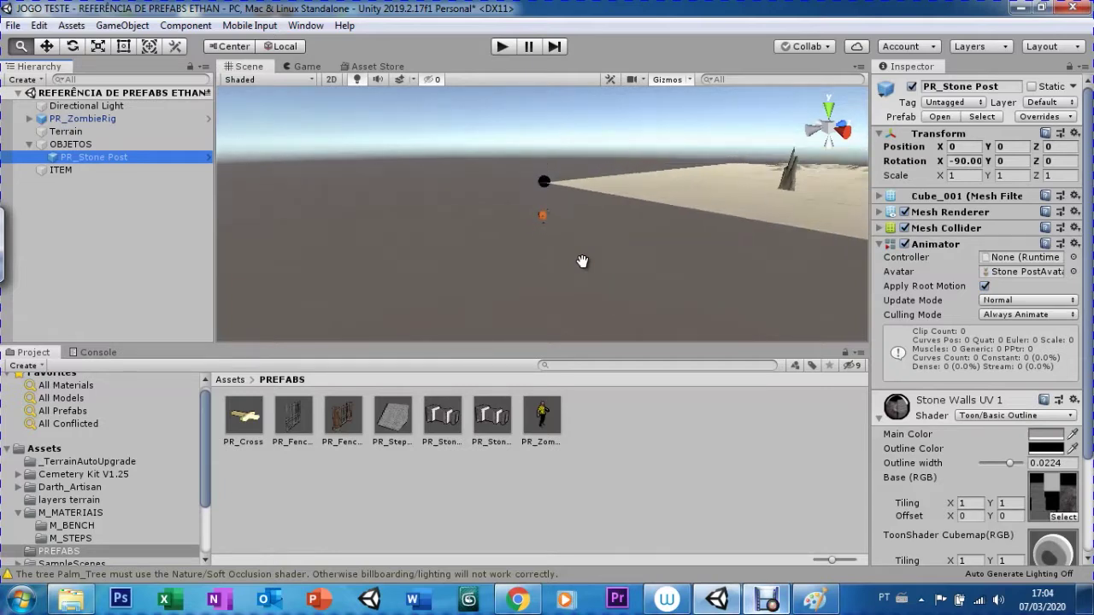
{"action": "right_click_drag", "start_coordinate": [608, 240], "coordinate": [530, 174]}
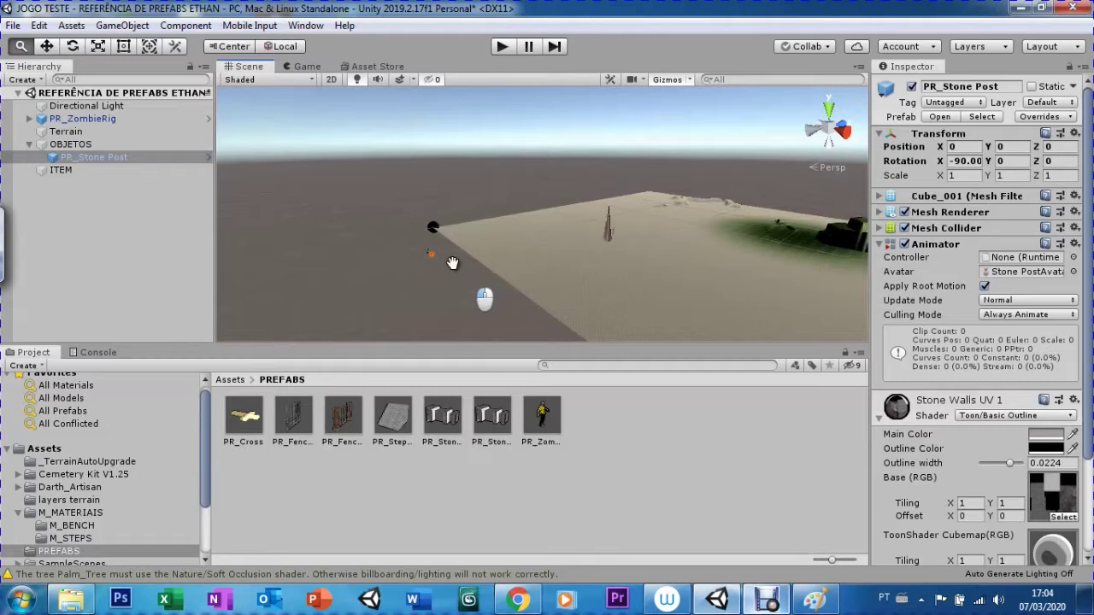
Step: Lift PR_Stone Post to height 47 and slide it onto the terrain at 239, 47, 185.2
{"action": "key", "text": "w"}
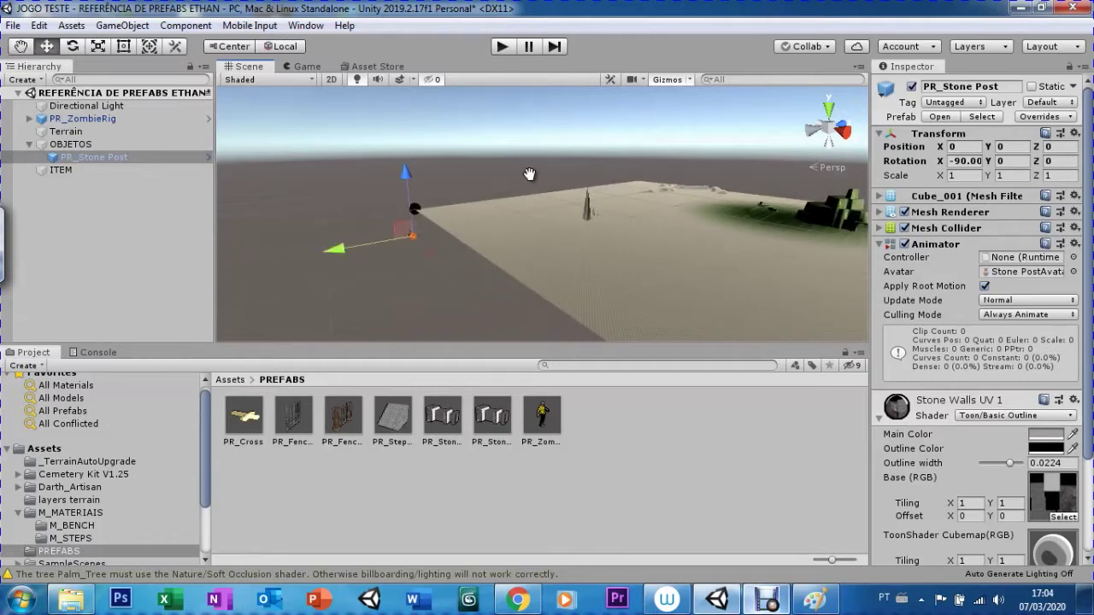
{"action": "mouse_move", "coordinate": [401, 180]}
{"action": "left_mouse_down"}
{"action": "mouse_move", "coordinate": [457, 257]}
{"action": "mouse_move", "coordinate": [638, 225]}
{"action": "mouse_move", "coordinate": [678, 249]}
{"action": "left_mouse_up"}
{"action": "left_click_drag", "start_coordinate": [591, 233], "coordinate": [627, 218]}
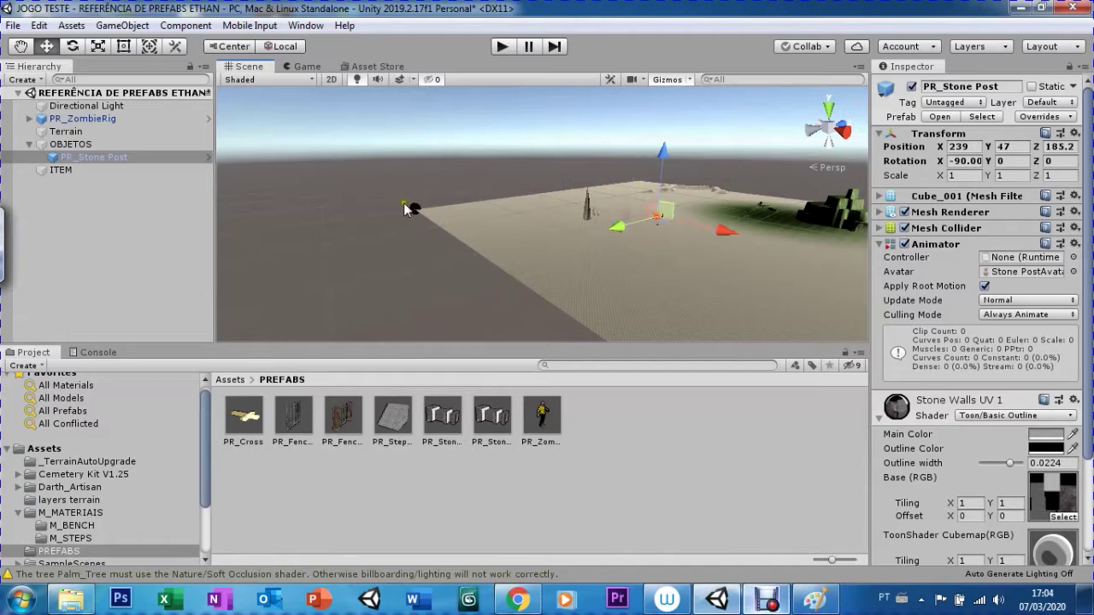
{"action": "left_click", "coordinate": [408, 220]}
{"action": "left_click_drag", "start_coordinate": [418, 213], "coordinate": [455, 231], "text": "alt"}
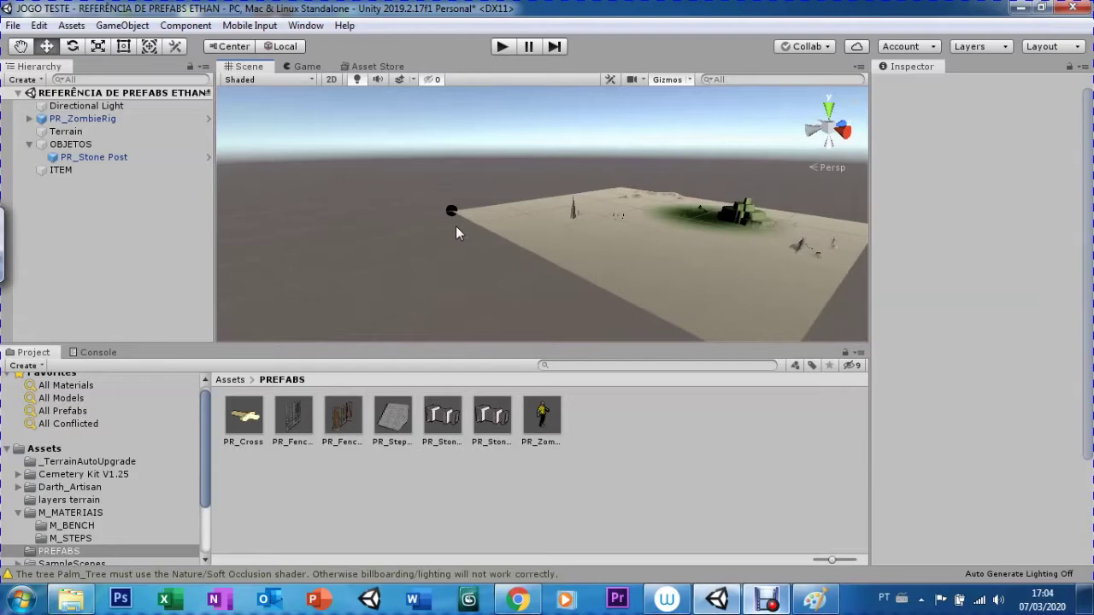
Step: Drag PR_ZombieRig across the terrain along X and frame it
{"action": "left_click", "coordinate": [67, 132]}
{"action": "left_click", "coordinate": [79, 119]}
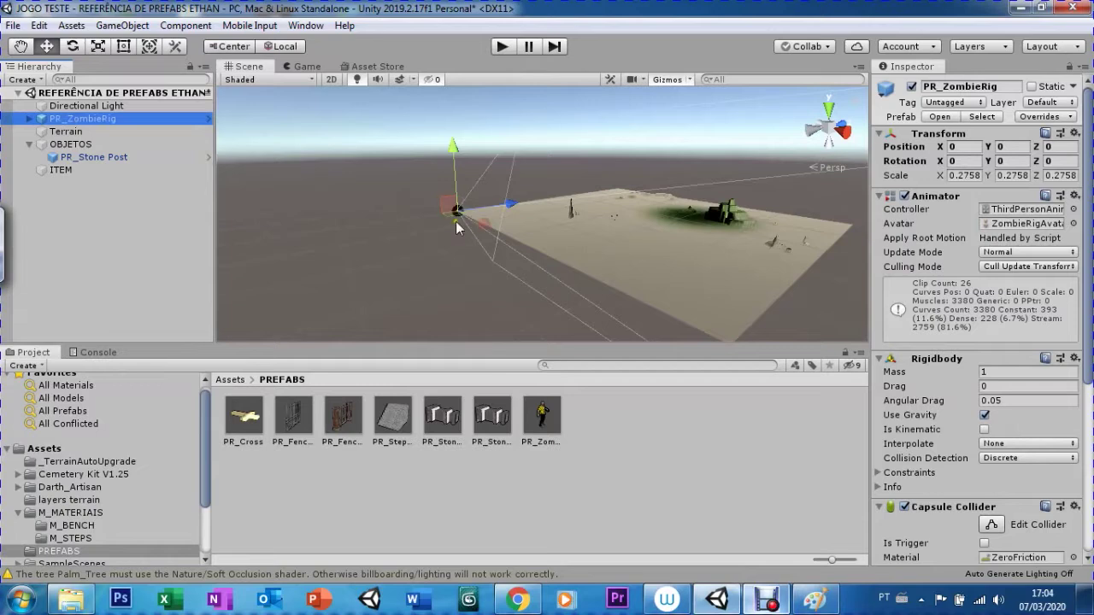
{"action": "mouse_move", "coordinate": [481, 227]}
{"action": "left_mouse_down"}
{"action": "mouse_move", "coordinate": [589, 252]}
{"action": "mouse_move", "coordinate": [647, 224]}
{"action": "left_mouse_up"}
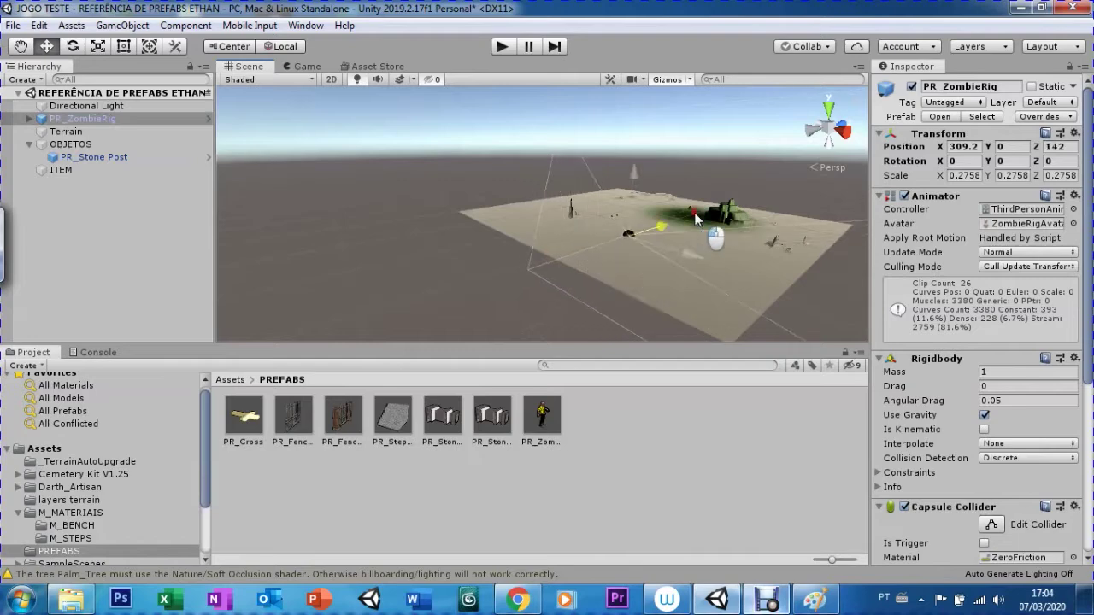
{"action": "double_click", "coordinate": [76, 119]}
{"action": "scroll", "coordinate": [511, 245], "scroll_direction": "down", "scroll_amount": 3}
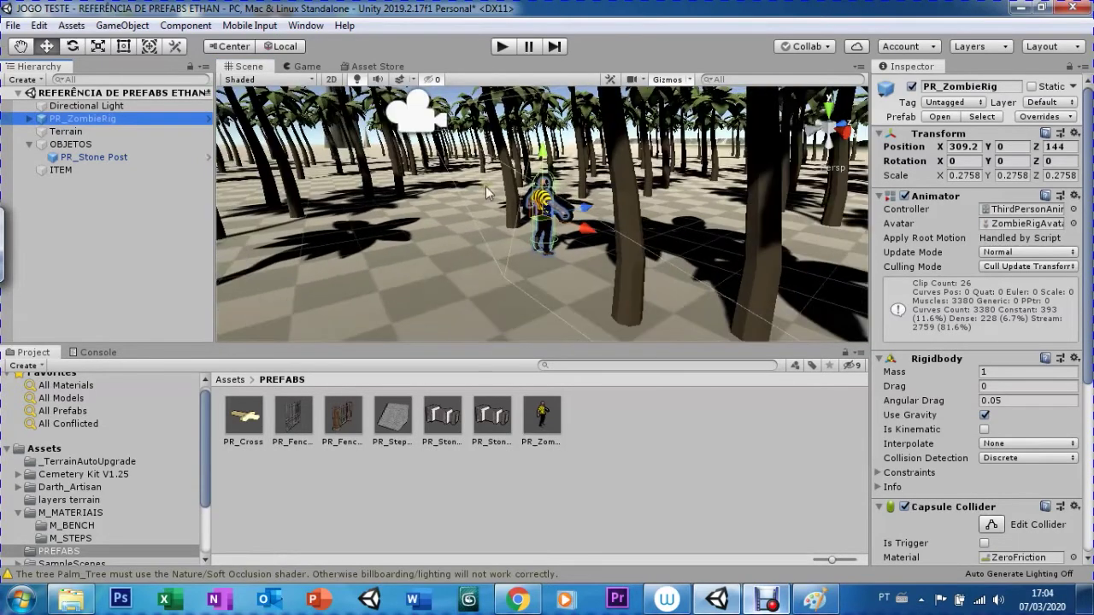
Step: Move PR_Stone Post into the palm grove, to 61, 47, 277
{"action": "left_click", "coordinate": [66, 159]}
{"action": "double_click", "coordinate": [70, 161]}
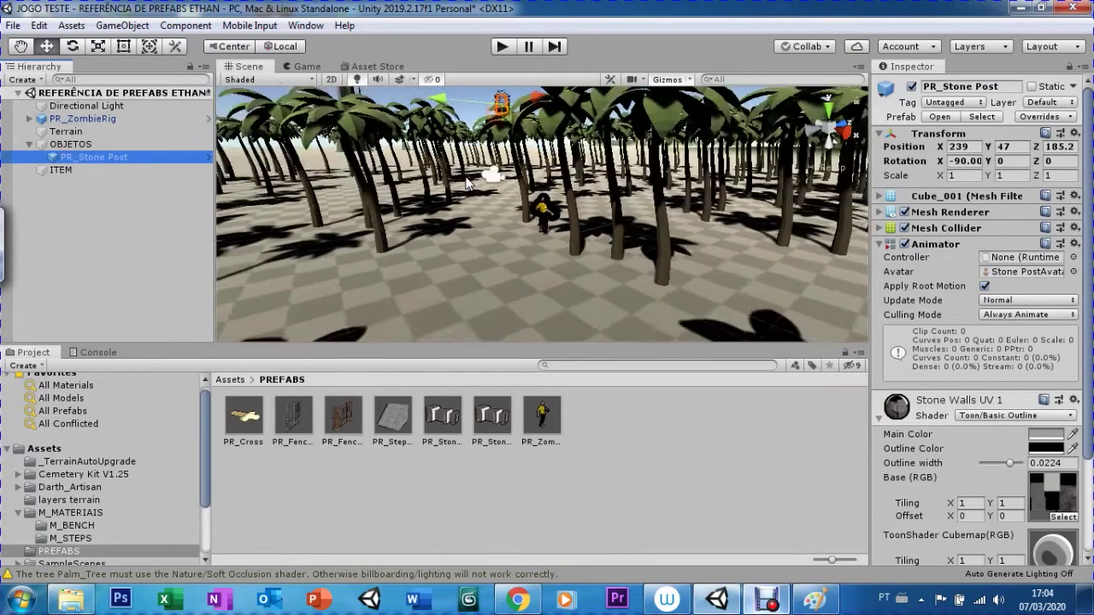
{"action": "middle_click_drag", "start_coordinate": [483, 164], "coordinate": [489, 94]}
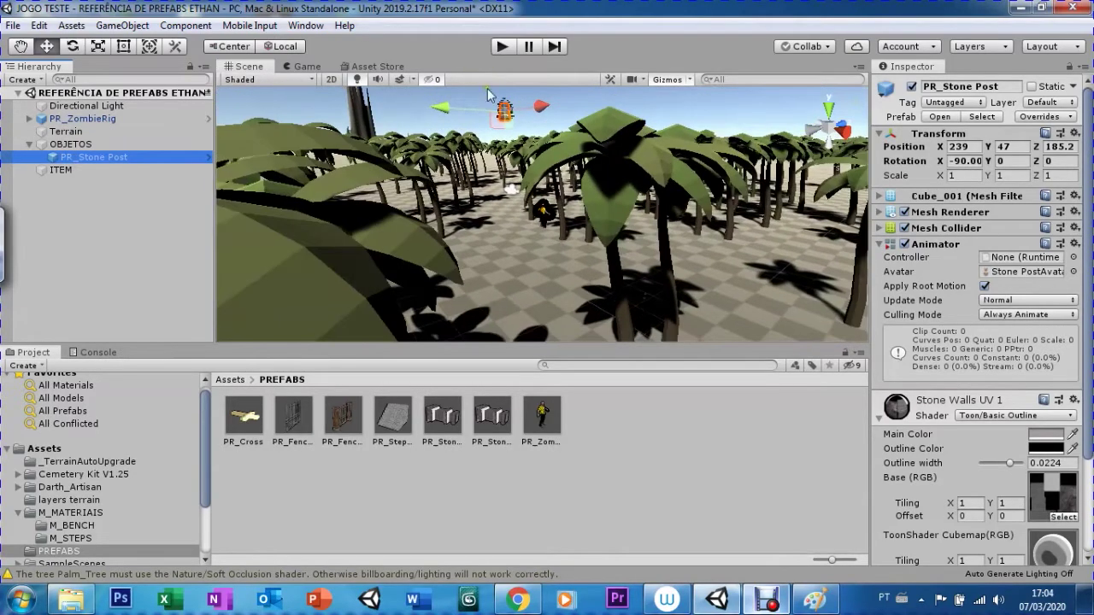
{"action": "left_click", "coordinate": [504, 109]}
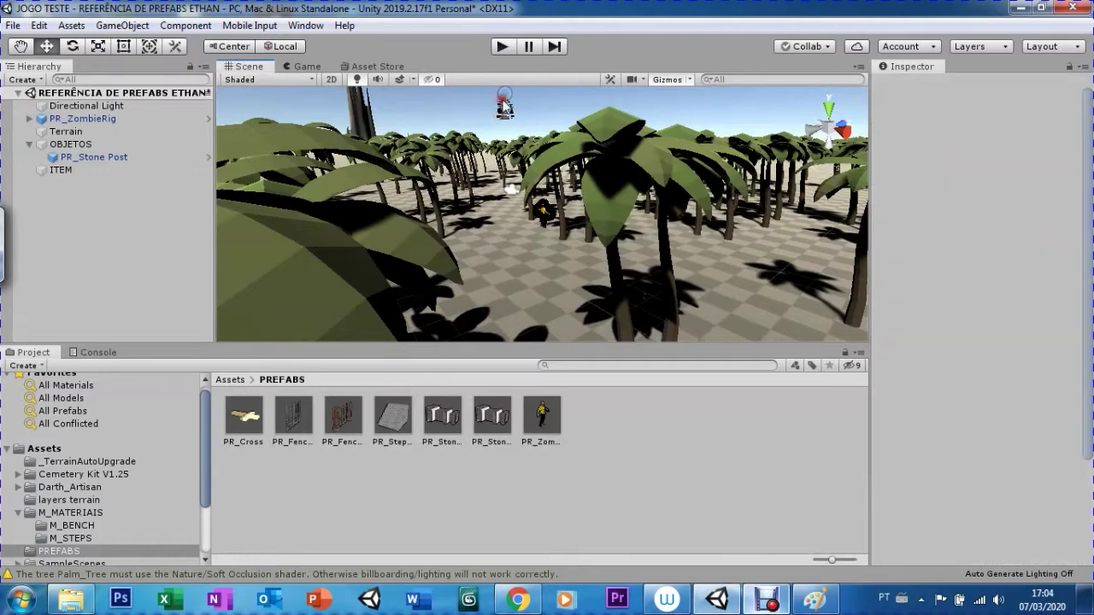
{"action": "left_click", "coordinate": [504, 111]}
{"action": "mouse_move", "coordinate": [504, 111]}
{"action": "left_mouse_down"}
{"action": "mouse_move", "coordinate": [498, 191]}
{"action": "mouse_move", "coordinate": [435, 202]}
{"action": "left_mouse_up"}
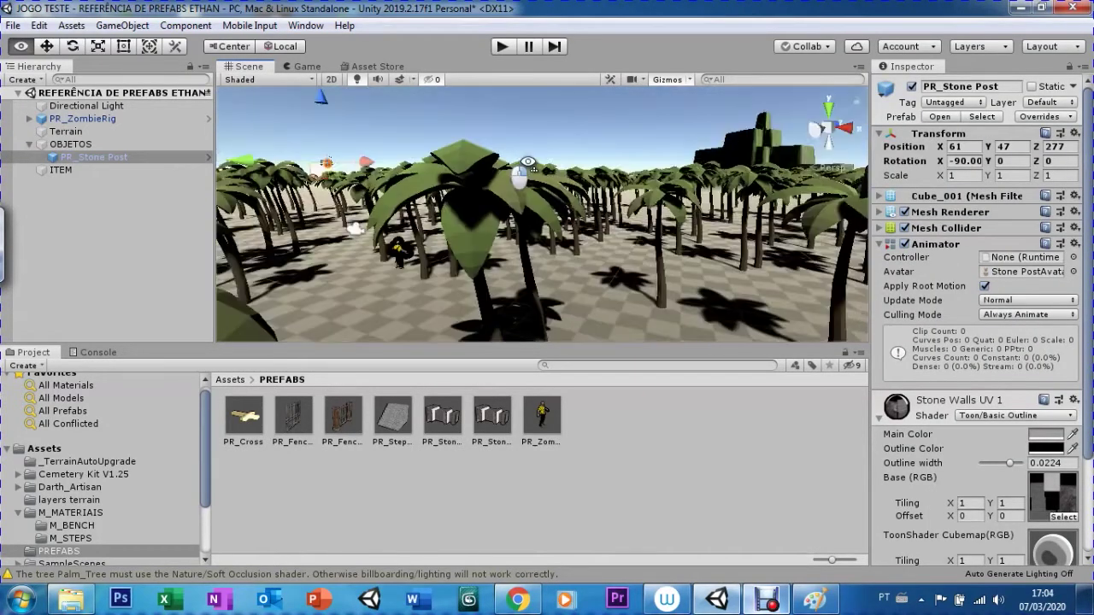
{"action": "right_click_drag", "start_coordinate": [436, 201], "coordinate": [494, 242]}
Step: Zoom the scene out and select PR_ZombieRig to check its position
{"action": "scroll", "coordinate": [364, 229], "scroll_direction": "down", "scroll_amount": 3}
{"action": "scroll", "coordinate": [365, 229], "scroll_direction": "down", "scroll_amount": 3}
{"action": "scroll", "coordinate": [365, 229], "scroll_direction": "down", "scroll_amount": 3}
{"action": "scroll", "coordinate": [364, 229], "scroll_direction": "down", "scroll_amount": 3}
{"action": "scroll", "coordinate": [366, 235], "scroll_direction": "down", "scroll_amount": 3}
{"action": "scroll", "coordinate": [366, 236], "scroll_direction": "down", "scroll_amount": 3}
{"action": "scroll", "coordinate": [400, 171], "scroll_direction": "down", "scroll_amount": 3}
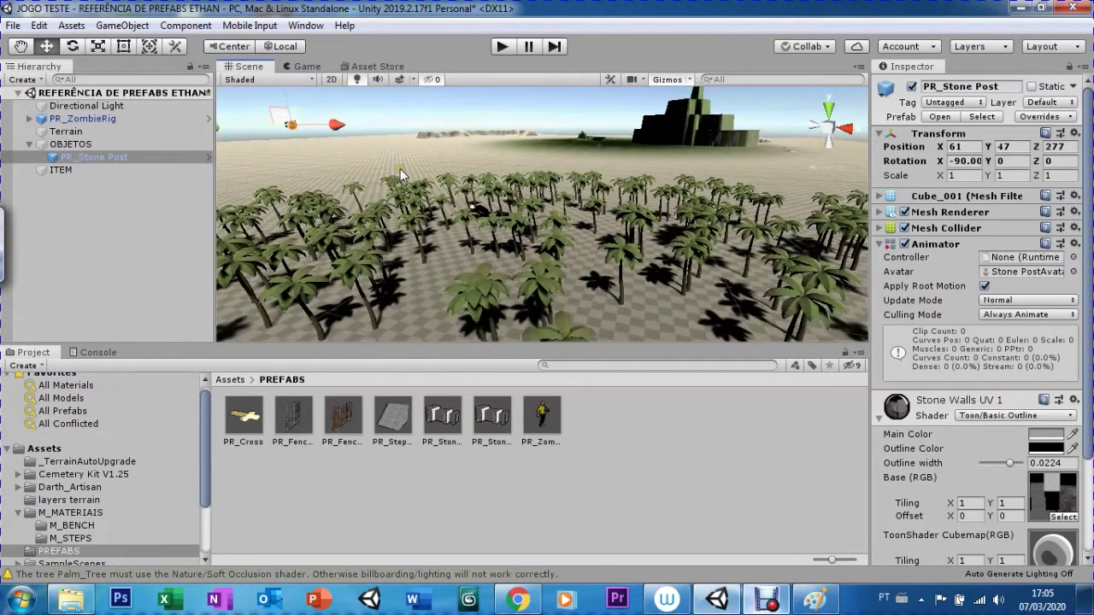
{"action": "left_click", "coordinate": [120, 119]}
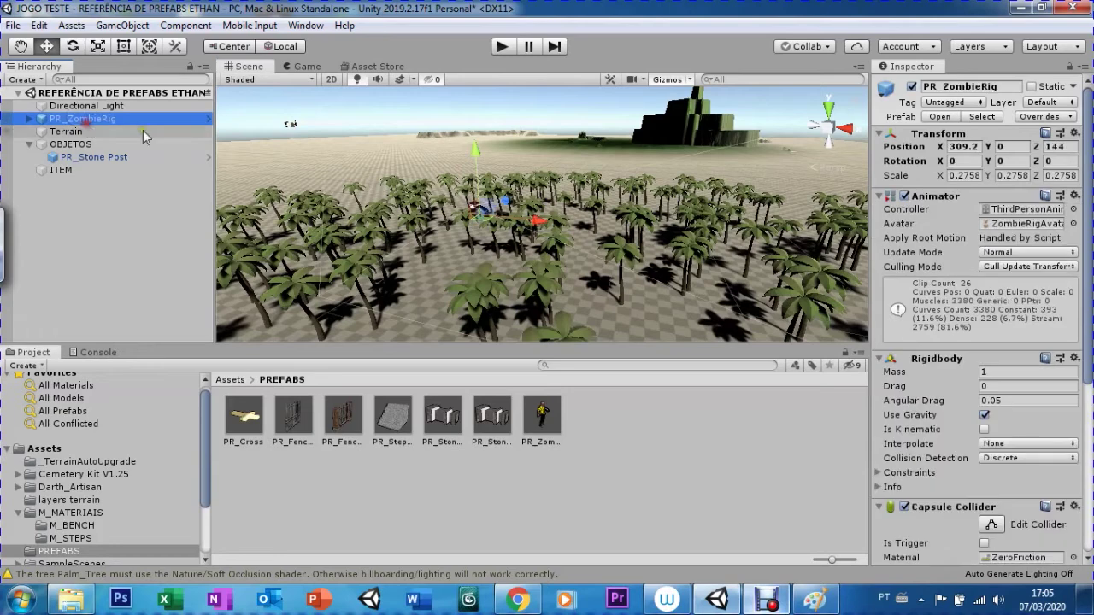
Step: Read the zombie's X position and set PR_Stone Post's position to 309.2, 0, 144
{"action": "left_click", "coordinate": [970, 147]}
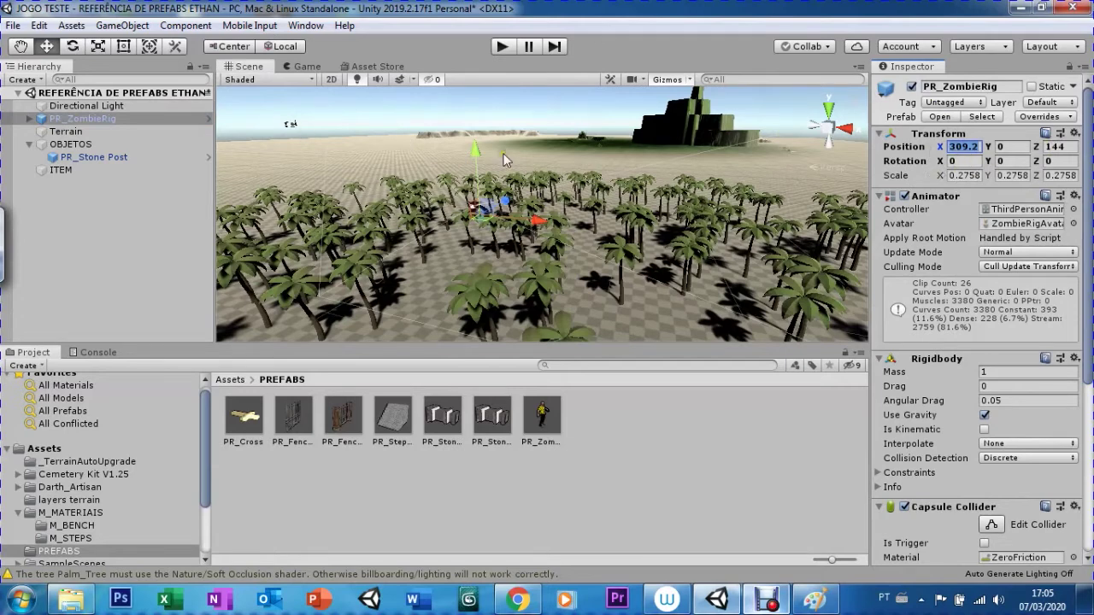
{"action": "left_click", "coordinate": [61, 161]}
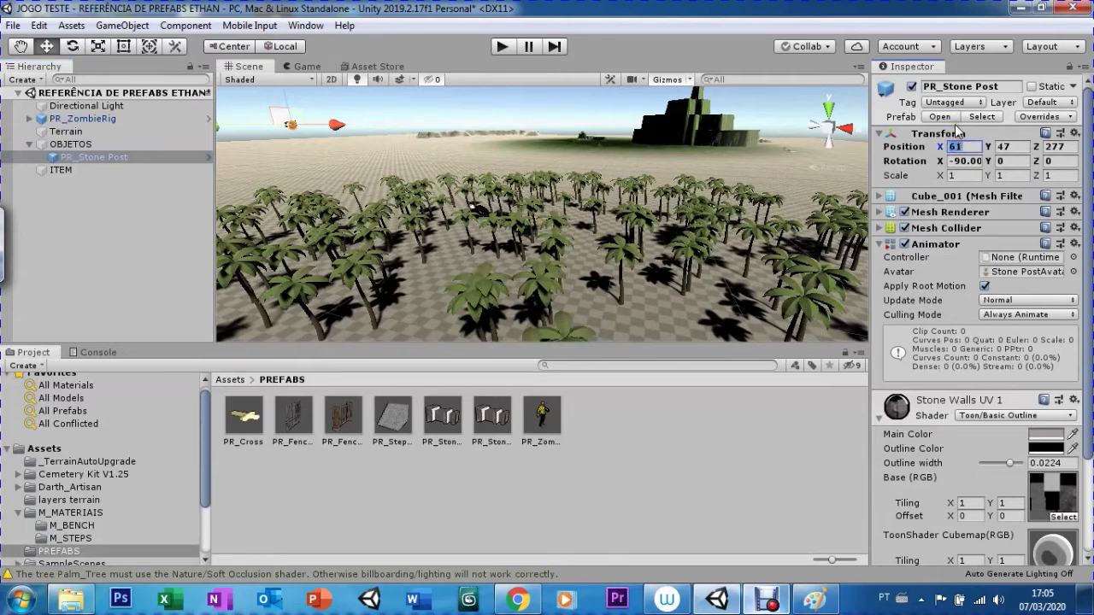
{"action": "type", "text": "309.2"}
{"action": "key", "text": "Tab"}
{"action": "type", "text": "0"}
{"action": "key", "text": "Tab"}
{"action": "type", "text": "14"}
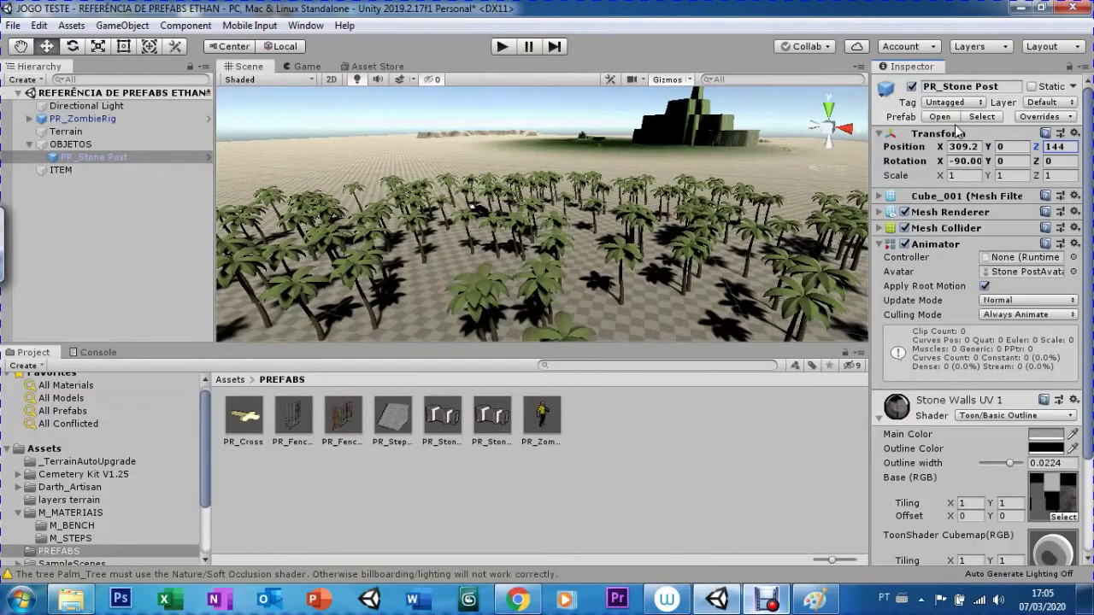
Step: Try several Y heights on the stone post, framing it each time, until it settles at Y 35
{"action": "double_click", "coordinate": [85, 157]}
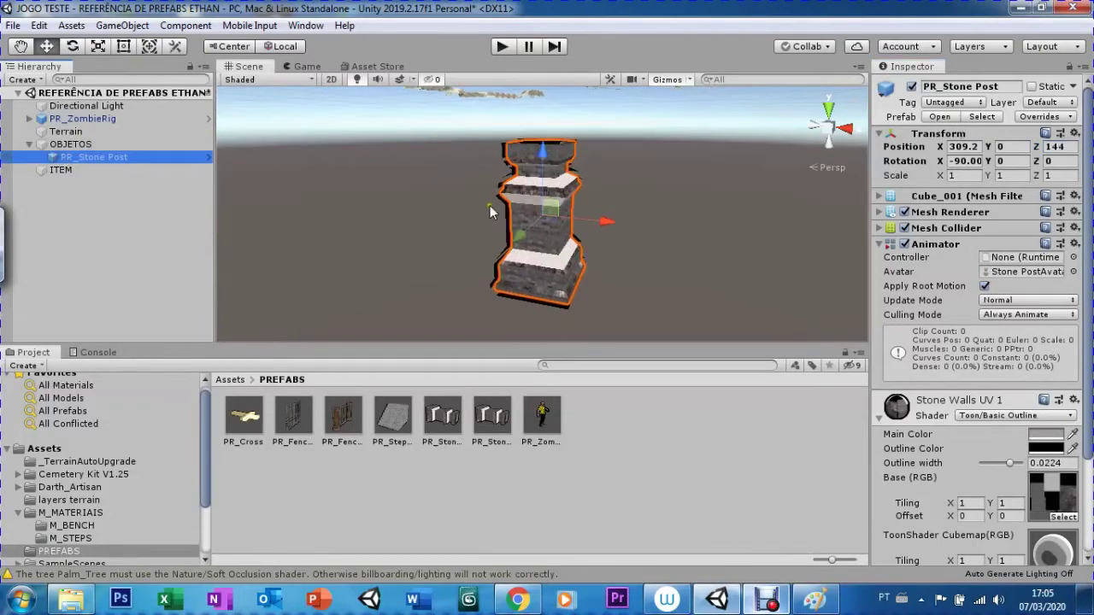
{"action": "scroll", "coordinate": [641, 249], "scroll_direction": "down", "scroll_amount": 2}
{"action": "left_click", "coordinate": [1000, 146]}
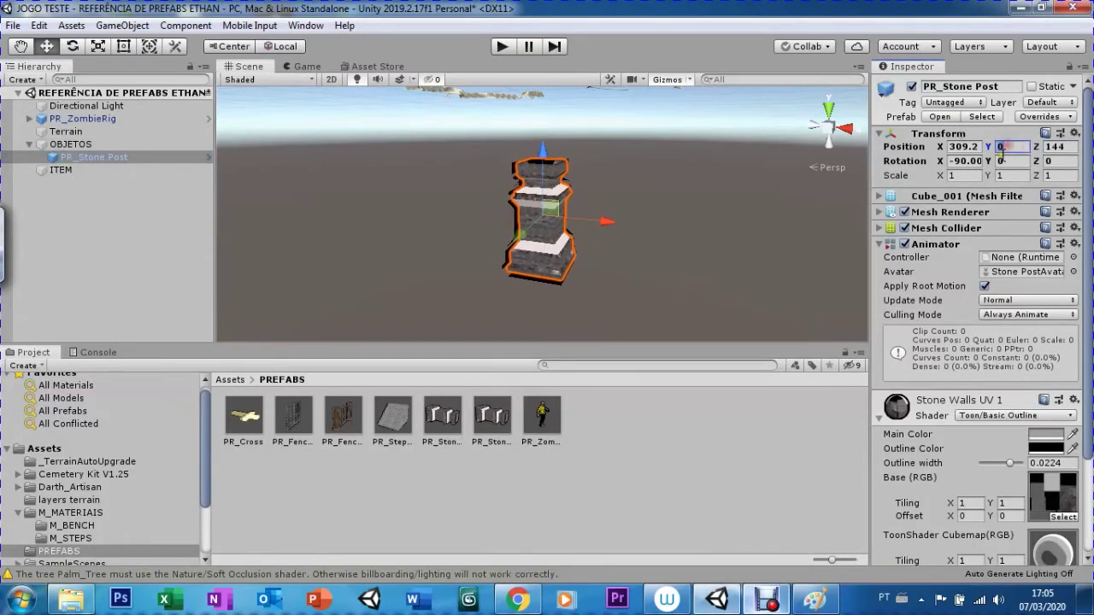
{"action": "type", "text": "10"}
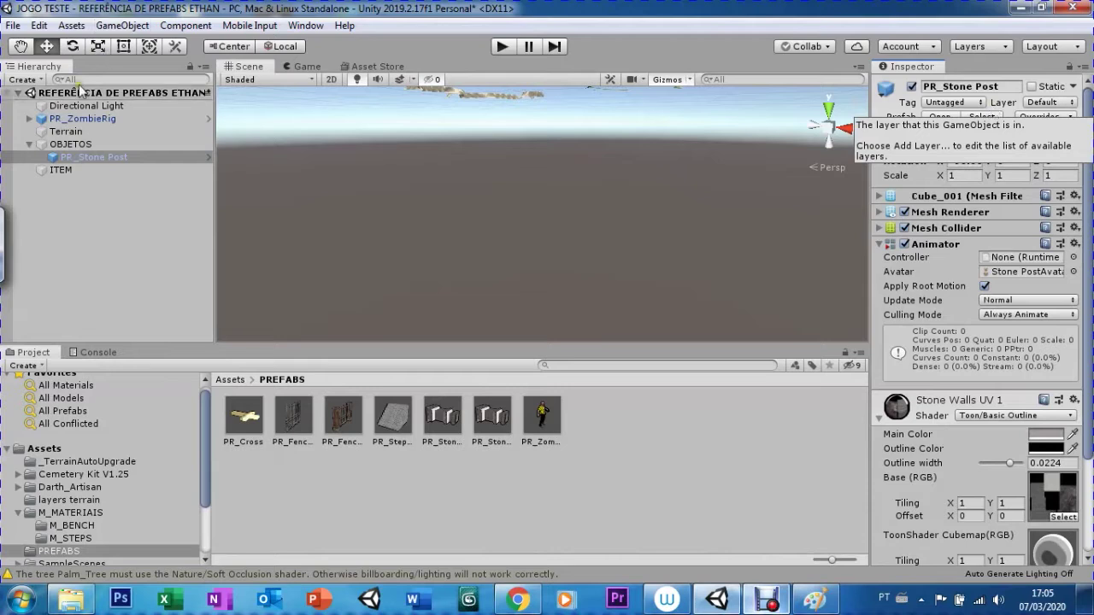
{"action": "double_click", "coordinate": [63, 159]}
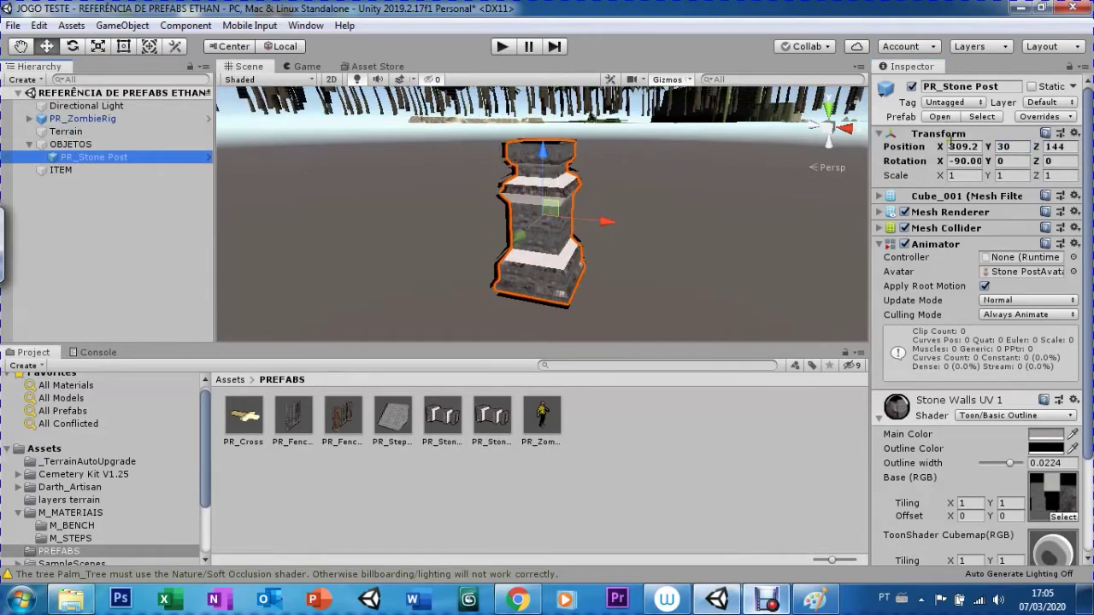
{"action": "left_click", "coordinate": [1006, 147]}
{"action": "type", "text": "5"}
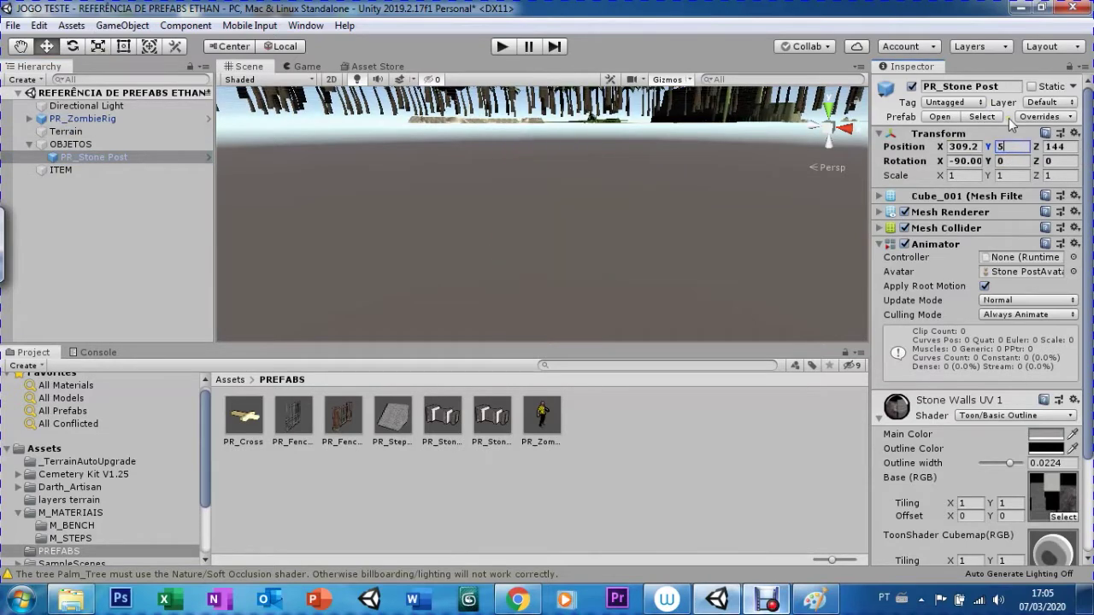
{"action": "double_click", "coordinate": [64, 158]}
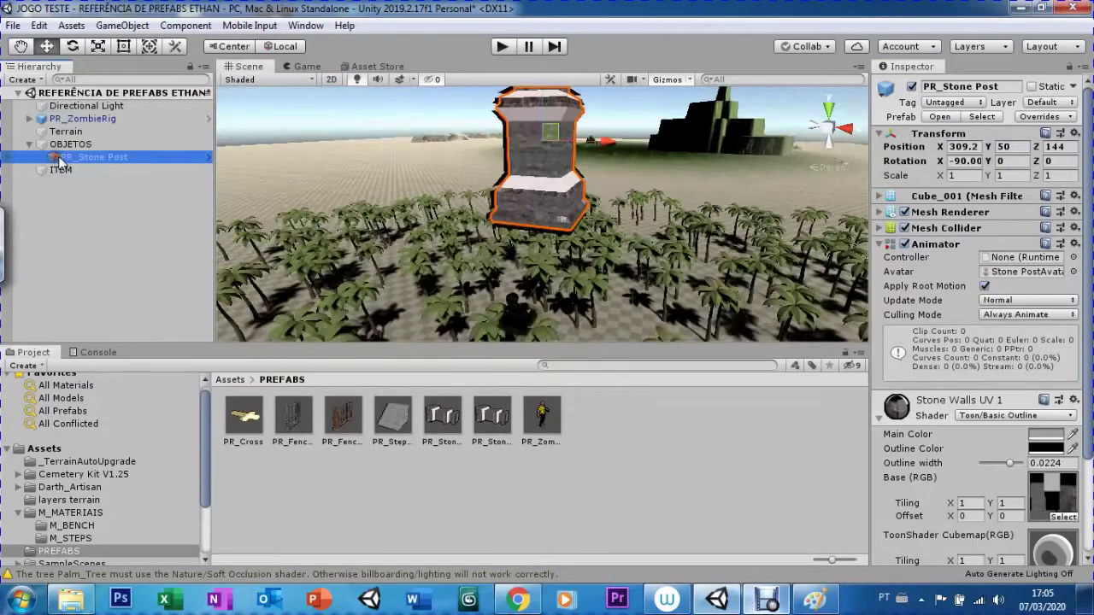
{"action": "left_click", "coordinate": [1004, 148]}
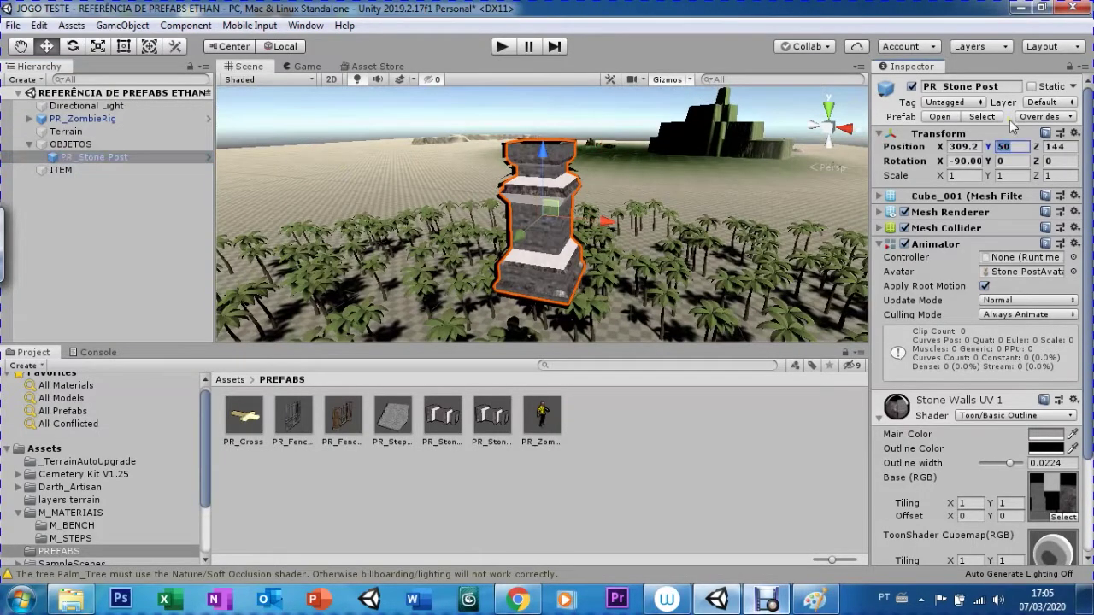
{"action": "type", "text": "2"}
{"action": "double_click", "coordinate": [68, 159]}
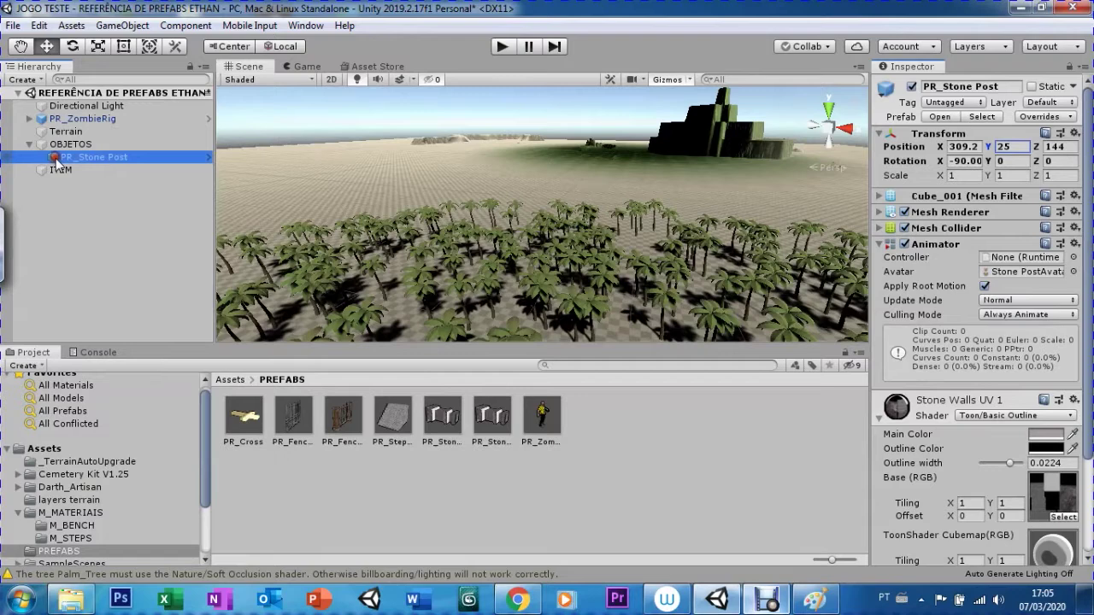
{"action": "left_click", "coordinate": [1003, 146]}
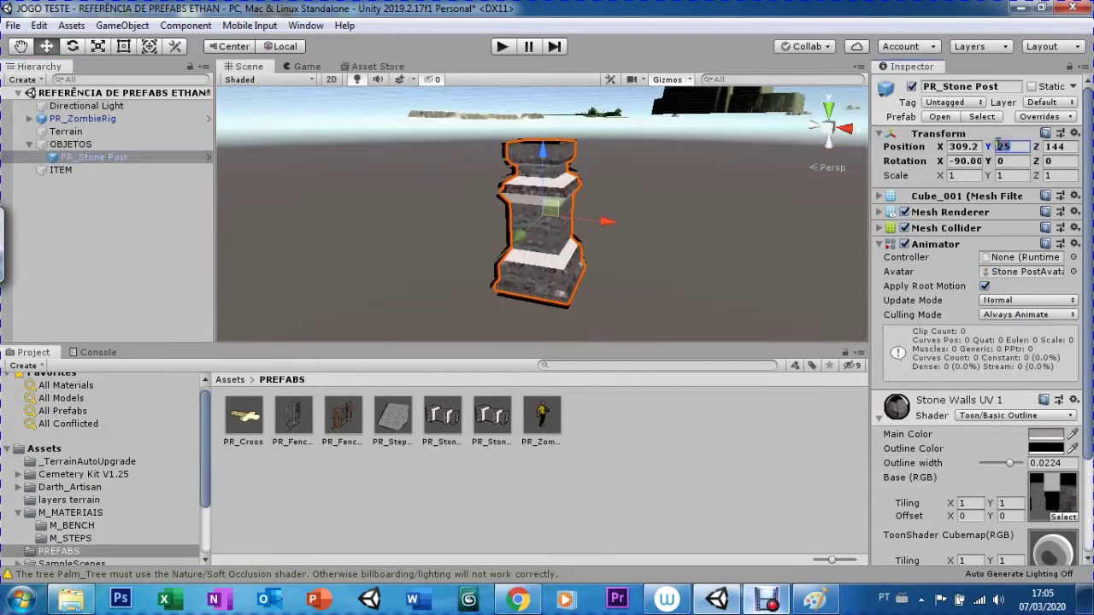
{"action": "key", "text": "Return"}
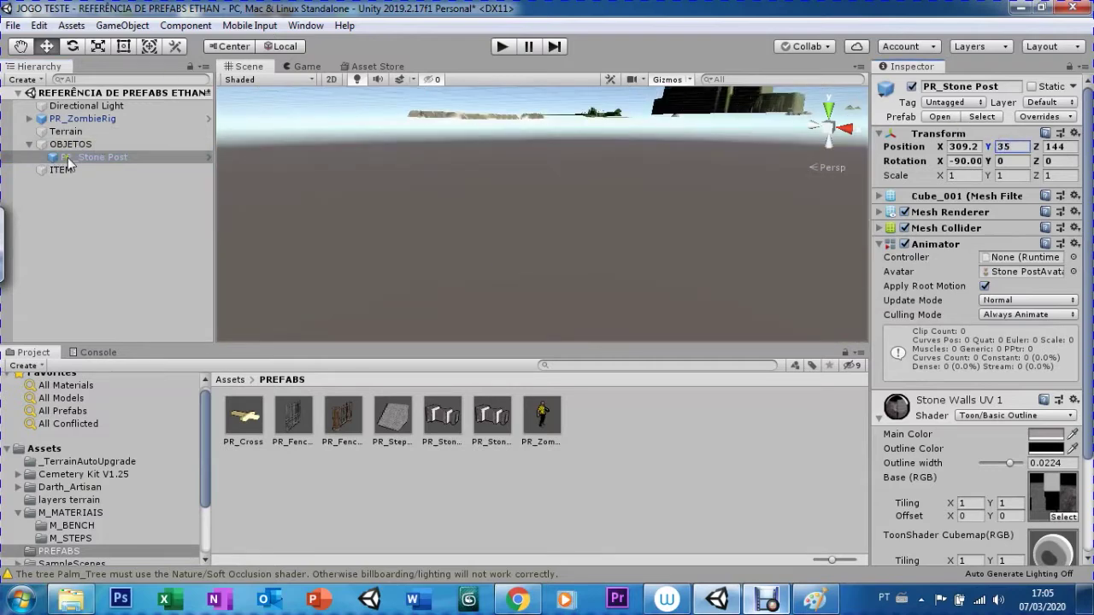
{"action": "double_click", "coordinate": [65, 159]}
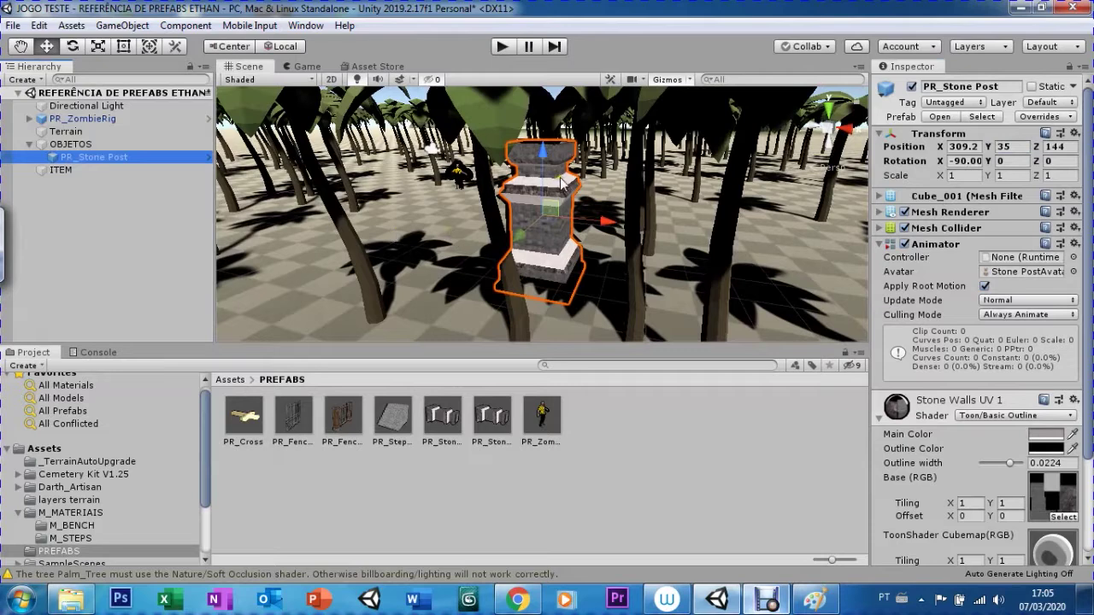
Step: Drag the stone post up, back and sideways to 300.87, 35.4, 159.11 beyond the zombie
{"action": "left_click_drag", "start_coordinate": [540, 150], "coordinate": [505, 244]}
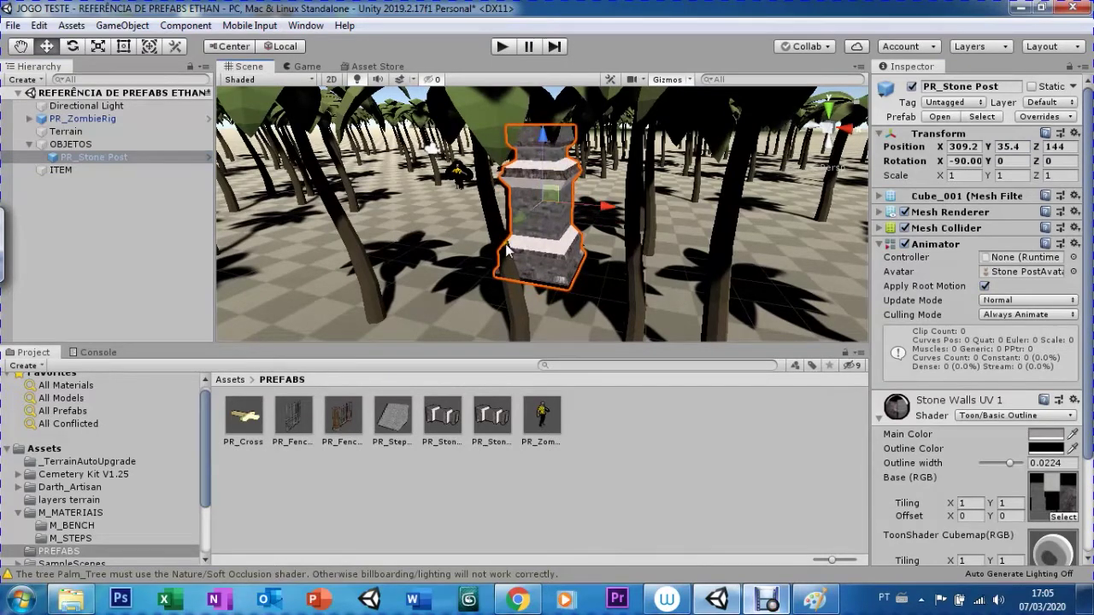
{"action": "left_click_drag", "start_coordinate": [505, 244], "coordinate": [646, 168]}
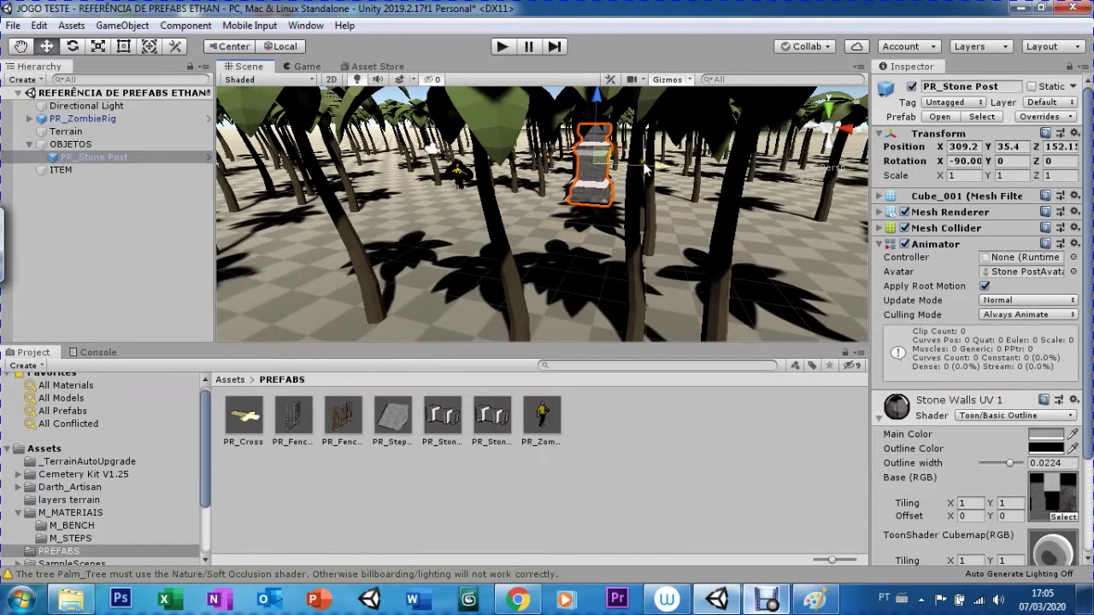
{"action": "left_click", "coordinate": [480, 149]}
{"action": "left_click", "coordinate": [598, 167]}
{"action": "mouse_move", "coordinate": [634, 173]}
{"action": "left_mouse_down"}
{"action": "mouse_move", "coordinate": [613, 162]}
{"action": "mouse_move", "coordinate": [425, 167]}
{"action": "mouse_move", "coordinate": [477, 160]}
{"action": "left_mouse_up"}
{"action": "double_click", "coordinate": [60, 159]}
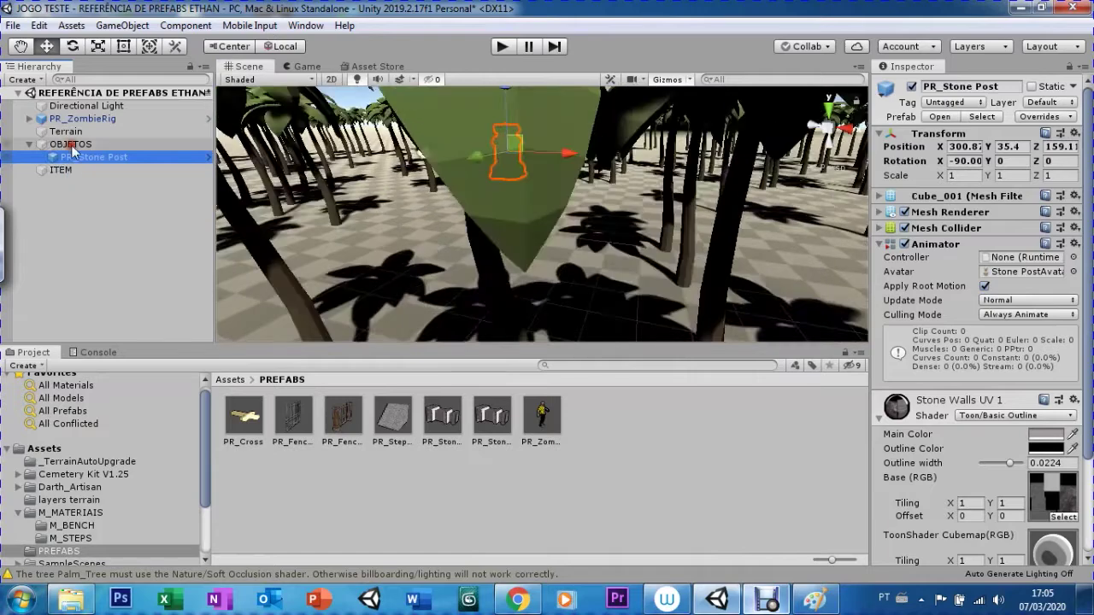
Step: Orbit and zoom around the post, then confirm it is visible through the game camera
{"action": "right_click_drag", "start_coordinate": [459, 262], "coordinate": [579, 253]}
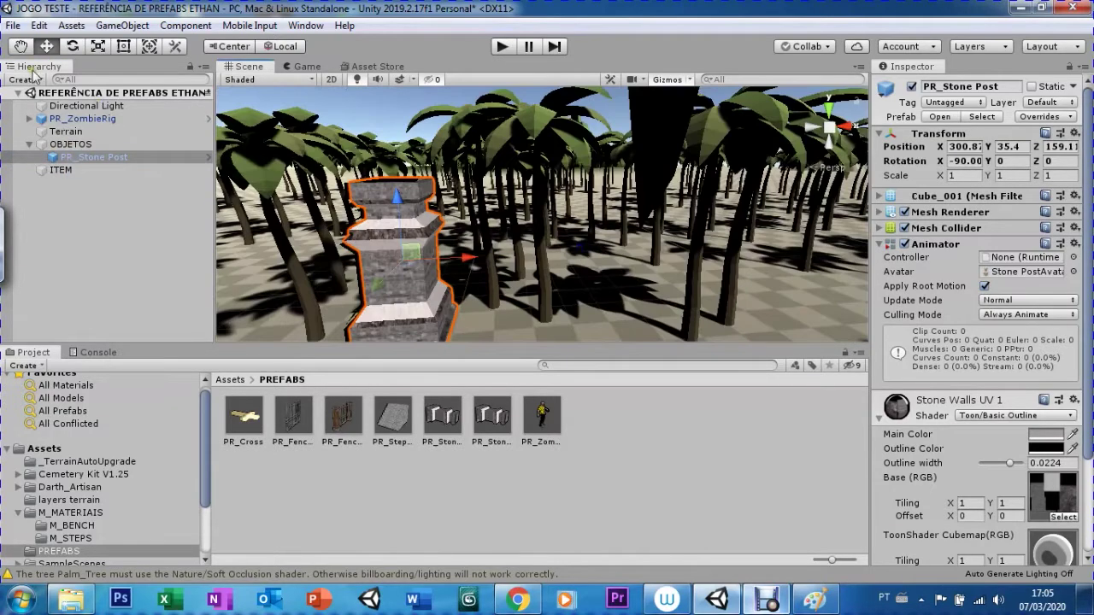
{"action": "scroll", "coordinate": [323, 182], "scroll_direction": "up", "scroll_amount": 6}
{"action": "scroll", "coordinate": [347, 188], "scroll_direction": "down", "scroll_amount": 5}
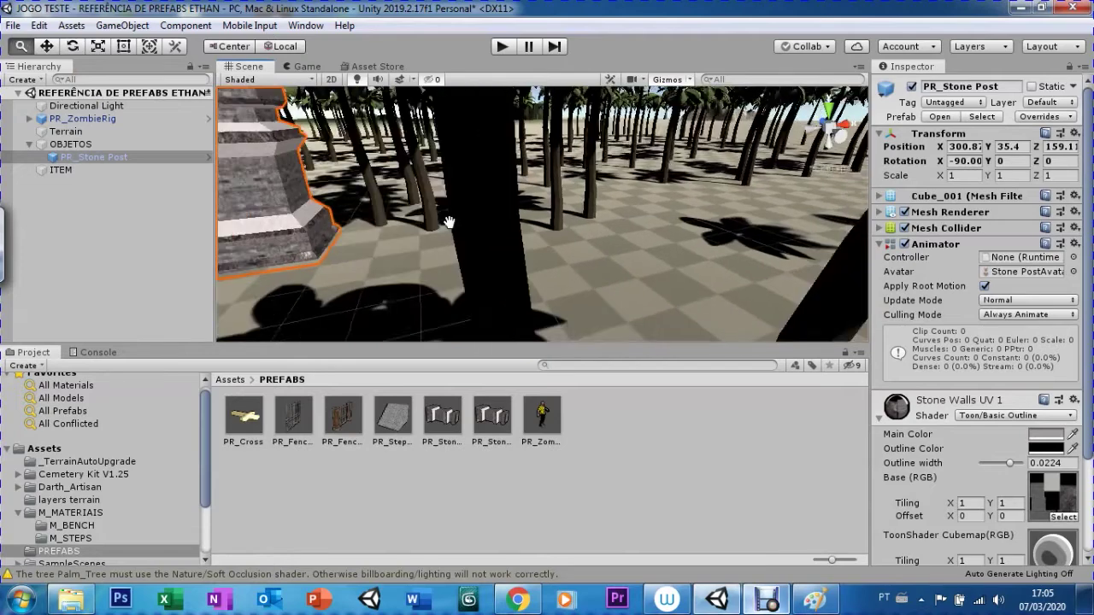
{"action": "scroll", "coordinate": [448, 223], "scroll_direction": "down", "scroll_amount": 2}
{"action": "scroll", "coordinate": [410, 224], "scroll_direction": "down", "scroll_amount": 2}
{"action": "scroll", "coordinate": [384, 225], "scroll_direction": "down", "scroll_amount": 2}
{"action": "scroll", "coordinate": [373, 226], "scroll_direction": "down", "scroll_amount": 2}
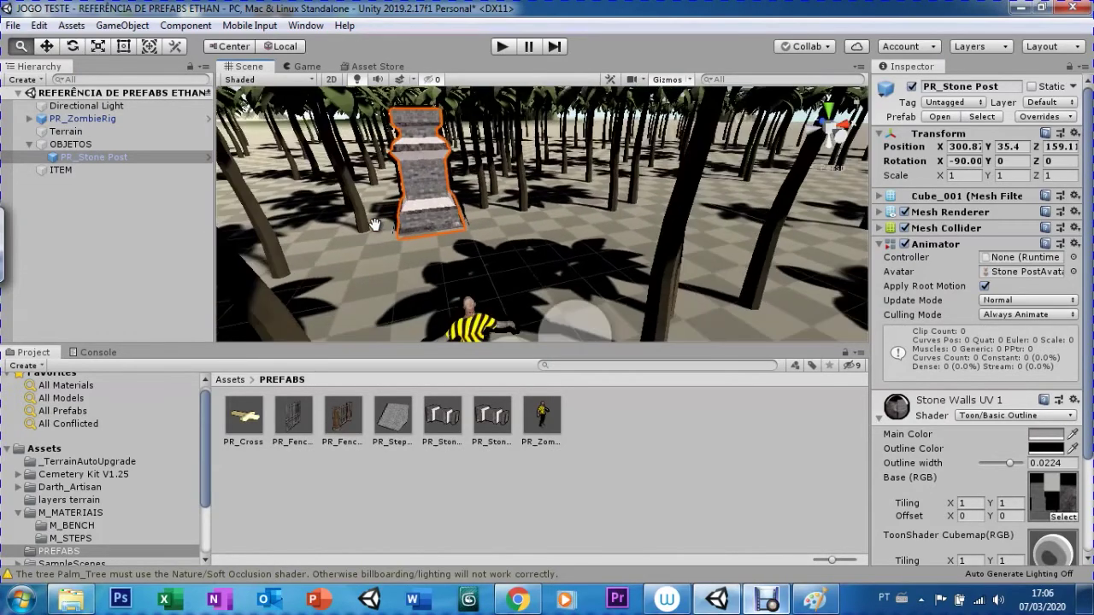
{"action": "scroll", "coordinate": [374, 225], "scroll_direction": "down", "scroll_amount": 2}
{"action": "scroll", "coordinate": [386, 203], "scroll_direction": "down", "scroll_amount": 1}
{"action": "scroll", "coordinate": [399, 180], "scroll_direction": "down", "scroll_amount": 1}
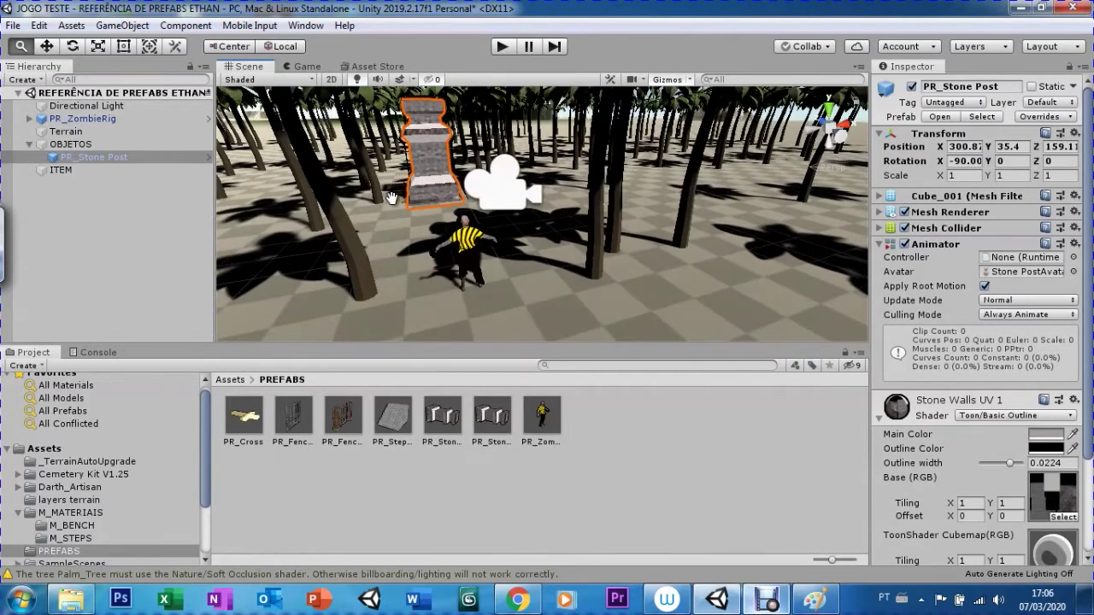
{"action": "scroll", "coordinate": [398, 185], "scroll_direction": "up", "scroll_amount": 2}
{"action": "scroll", "coordinate": [379, 213], "scroll_direction": "up", "scroll_amount": 2}
{"action": "scroll", "coordinate": [428, 231], "scroll_direction": "up", "scroll_amount": 2}
{"action": "scroll", "coordinate": [427, 231], "scroll_direction": "up", "scroll_amount": 1}
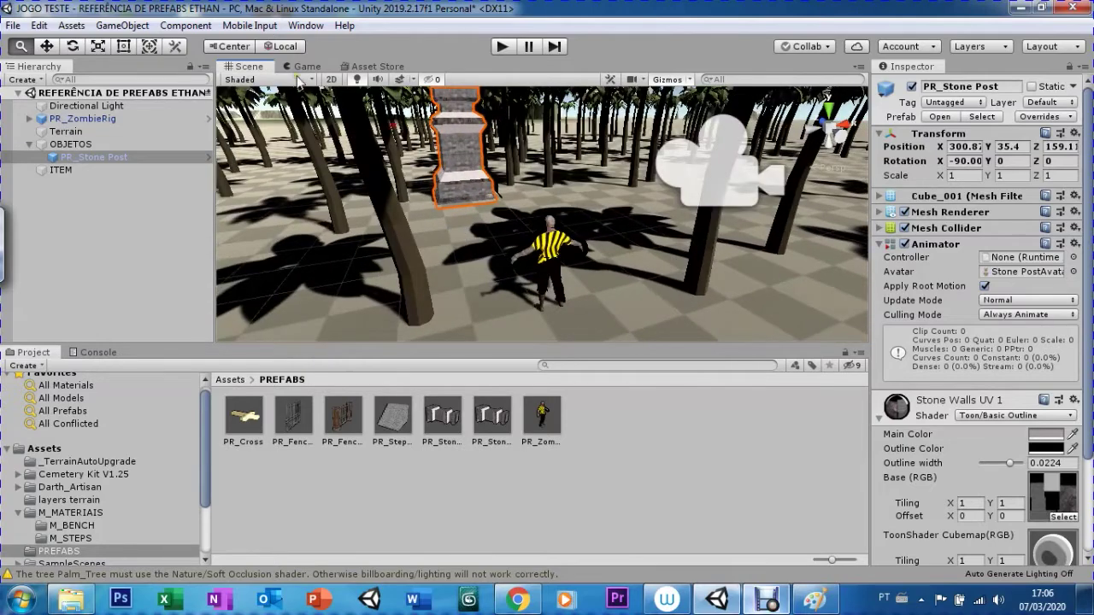
{"action": "left_click", "coordinate": [304, 68]}
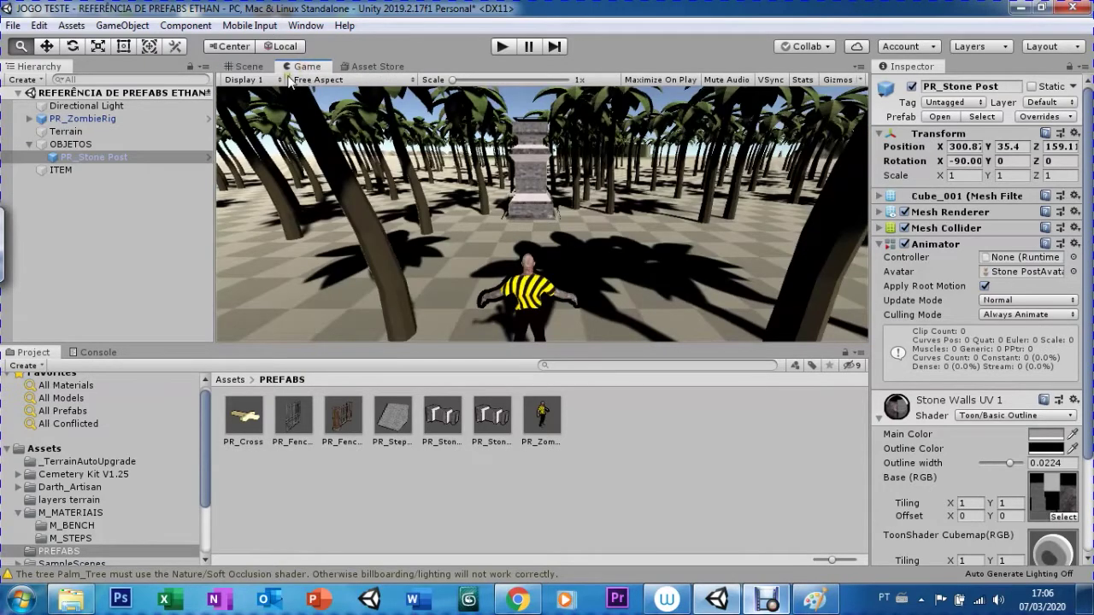
{"action": "left_click", "coordinate": [245, 68]}
{"action": "left_click", "coordinate": [29, 145]}
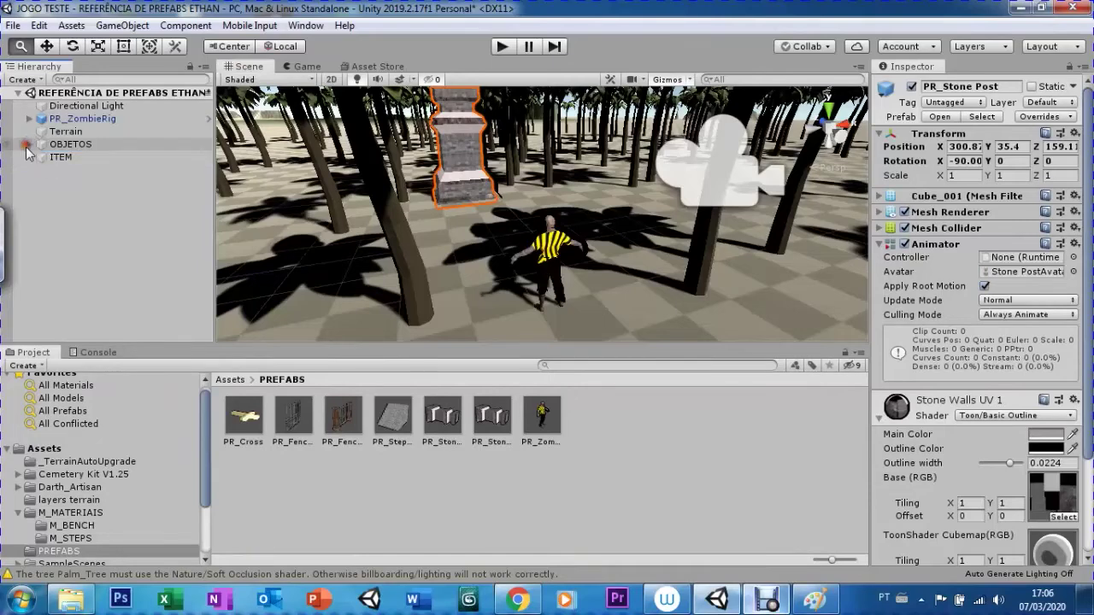
Step: Delete the old ITEM object from the Hierarchy
{"action": "left_click", "coordinate": [48, 159]}
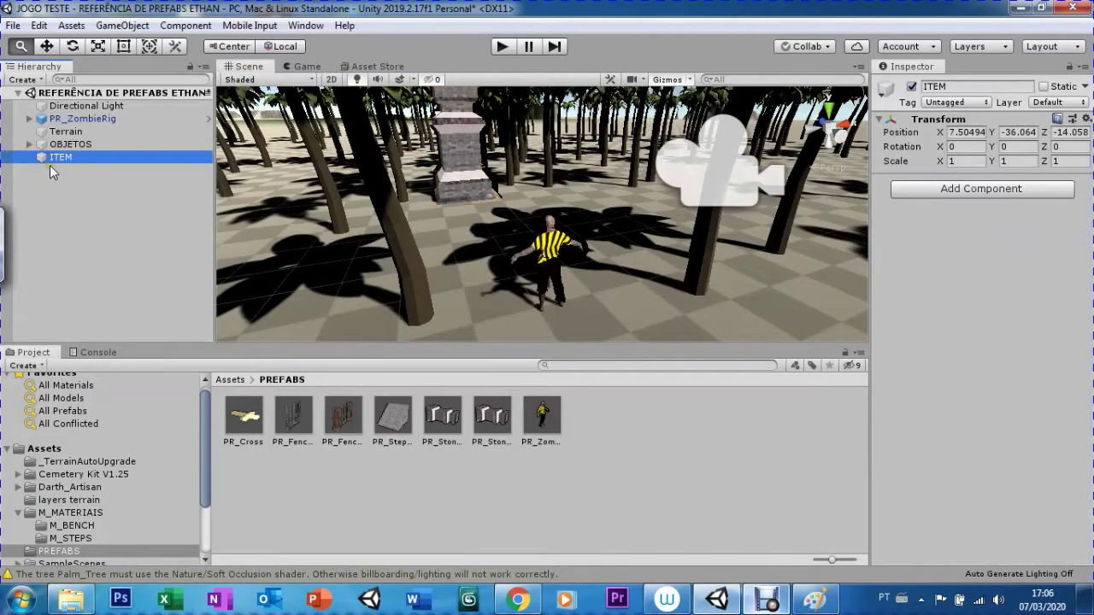
{"action": "right_click", "coordinate": [45, 160]}
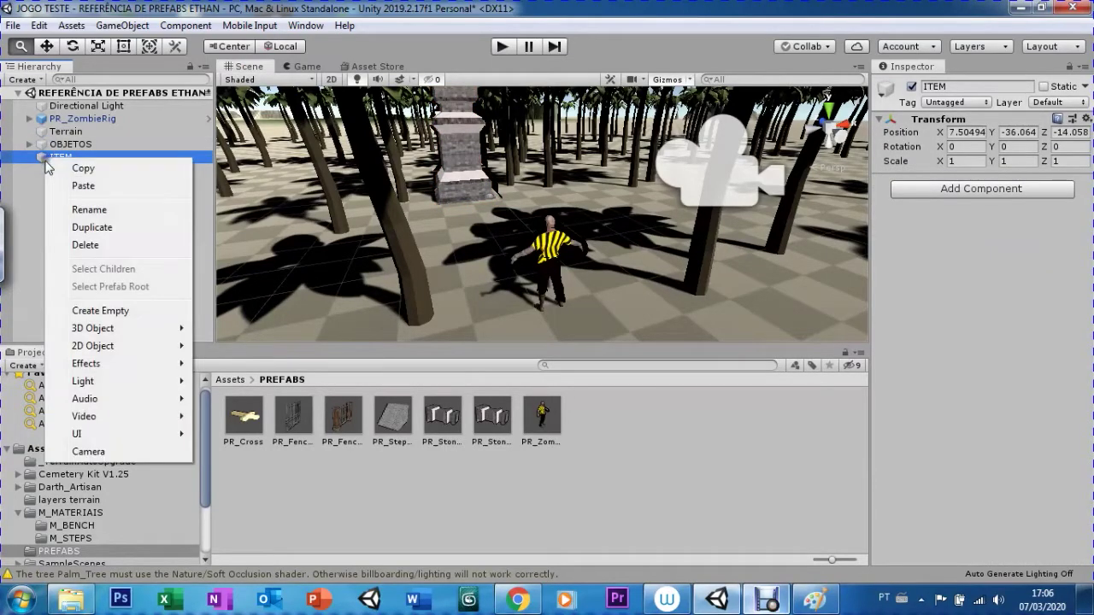
{"action": "left_click", "coordinate": [72, 244]}
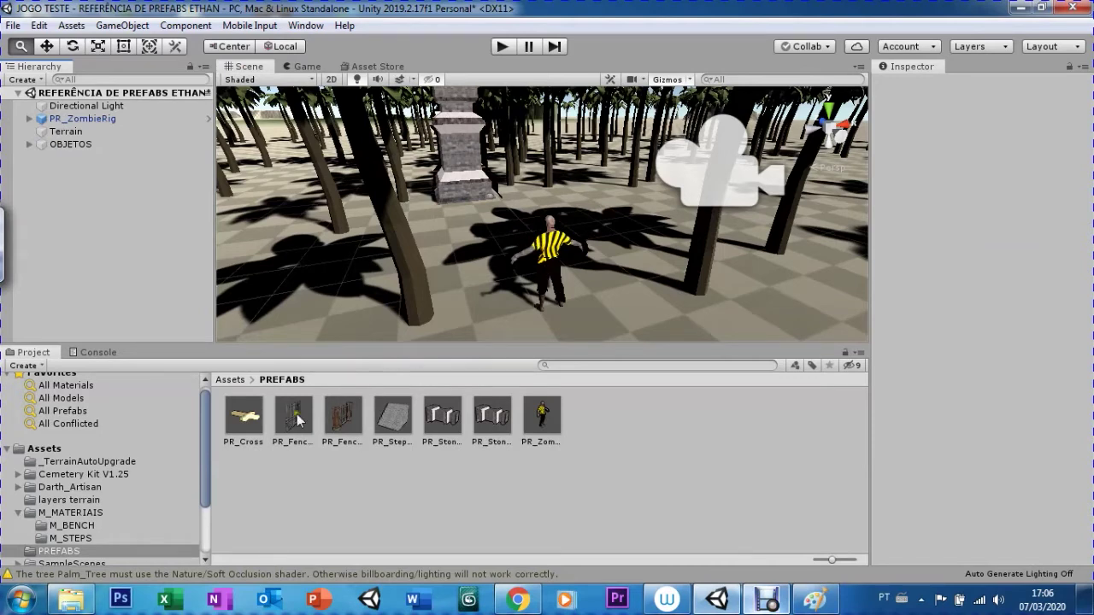
Step: Drag the PR_Cross prefab into the scene just left of the zombie character
{"action": "left_click_drag", "start_coordinate": [235, 428], "coordinate": [525, 196]}
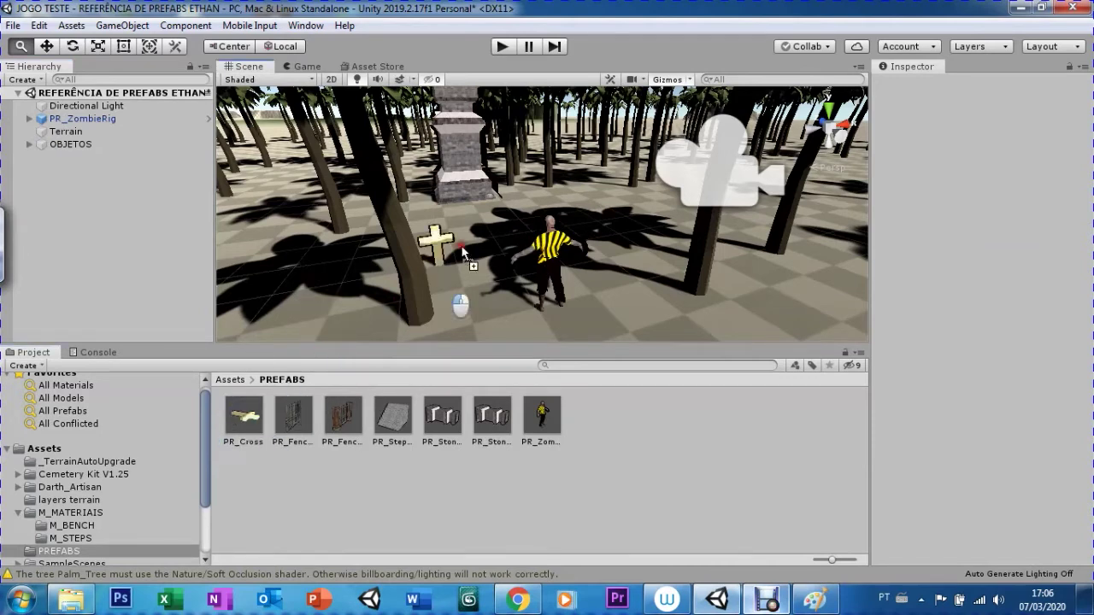
{"action": "left_click_drag", "start_coordinate": [525, 197], "coordinate": [456, 235]}
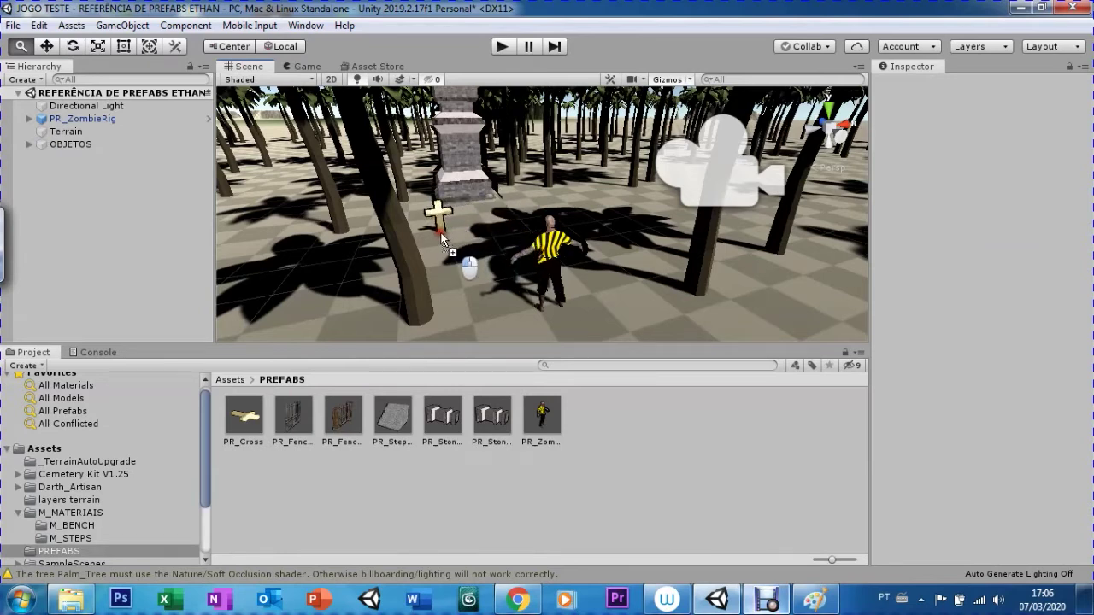
{"action": "left_click_drag", "start_coordinate": [455, 229], "coordinate": [440, 229]}
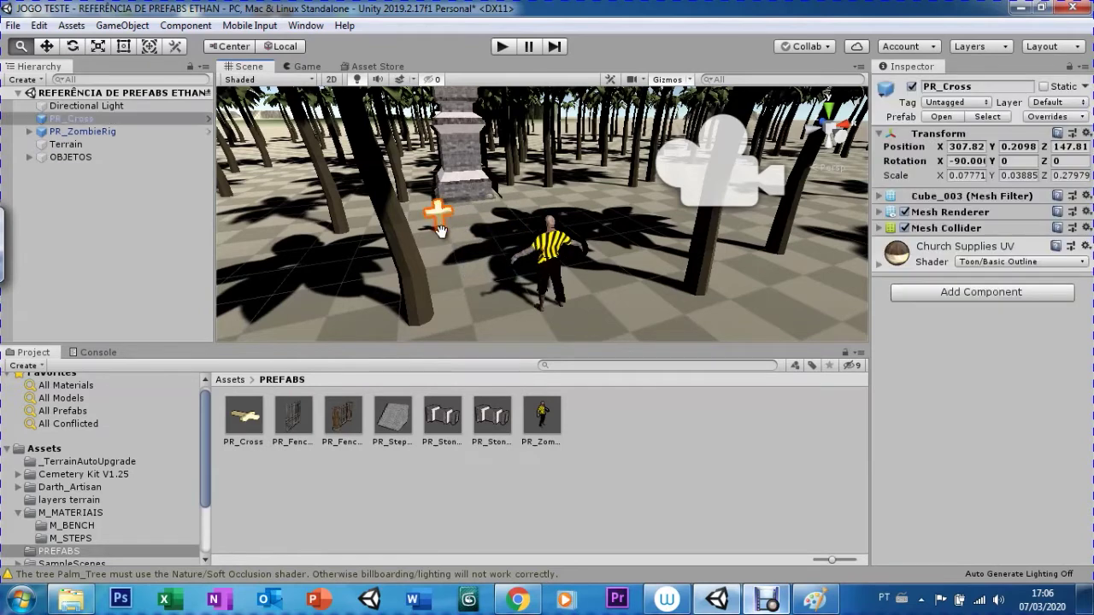
{"action": "right_click", "coordinate": [82, 183]}
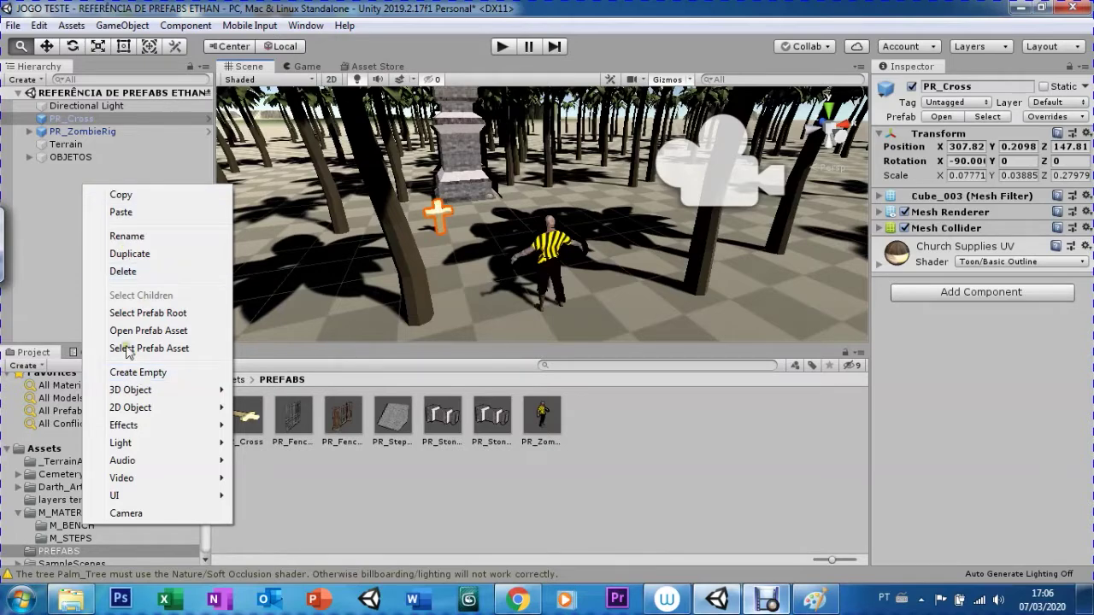
Step: Create a new empty object and name it ITEM
{"action": "left_click", "coordinate": [126, 374]}
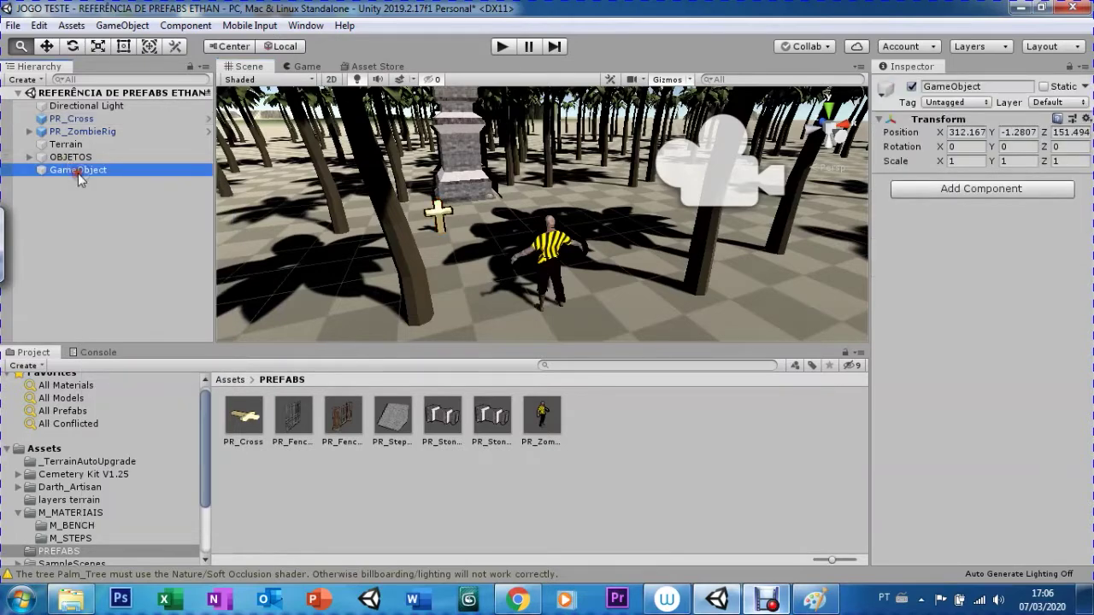
{"action": "left_click", "coordinate": [78, 172]}
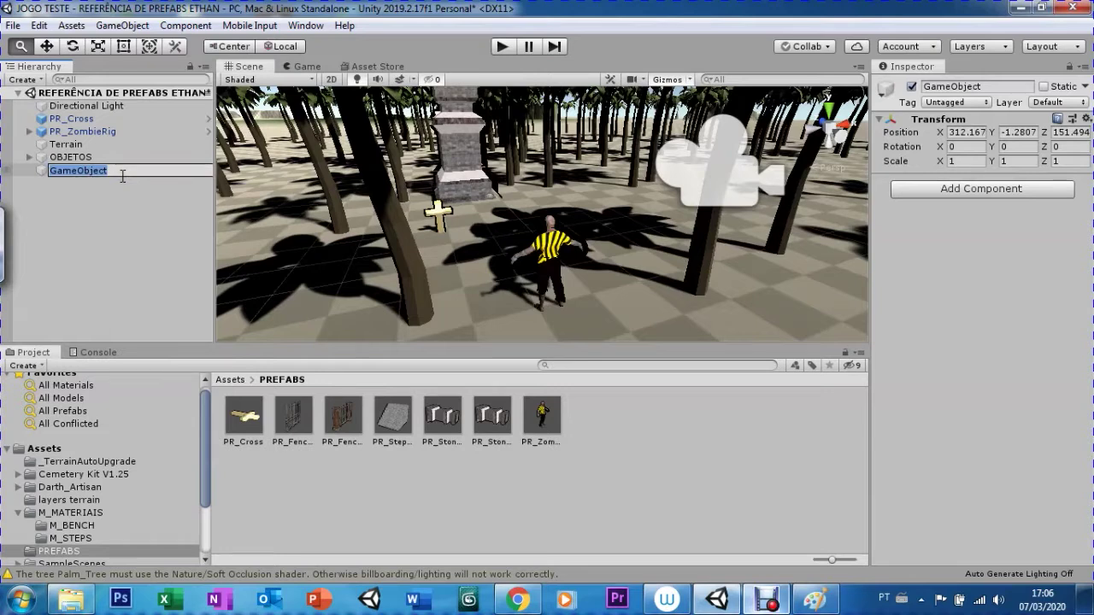
{"action": "type", "text": "ITEM"}
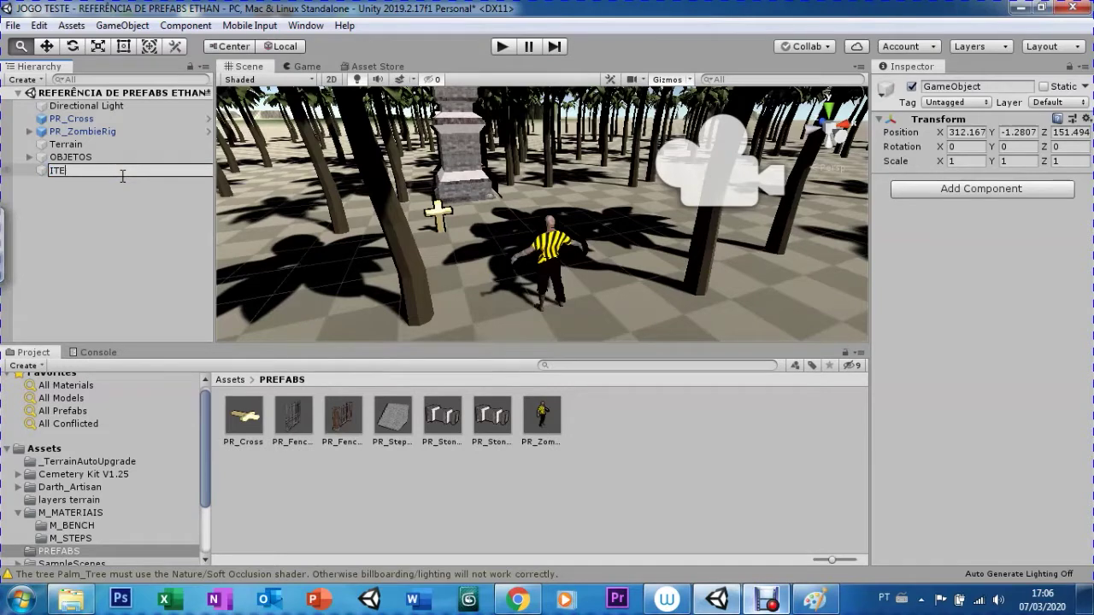
{"action": "key", "text": "Return"}
Step: Drag PR_Cross onto ITEM in the Hierarchy so it becomes ITEM's child
{"action": "left_click_drag", "start_coordinate": [77, 119], "coordinate": [56, 168]}
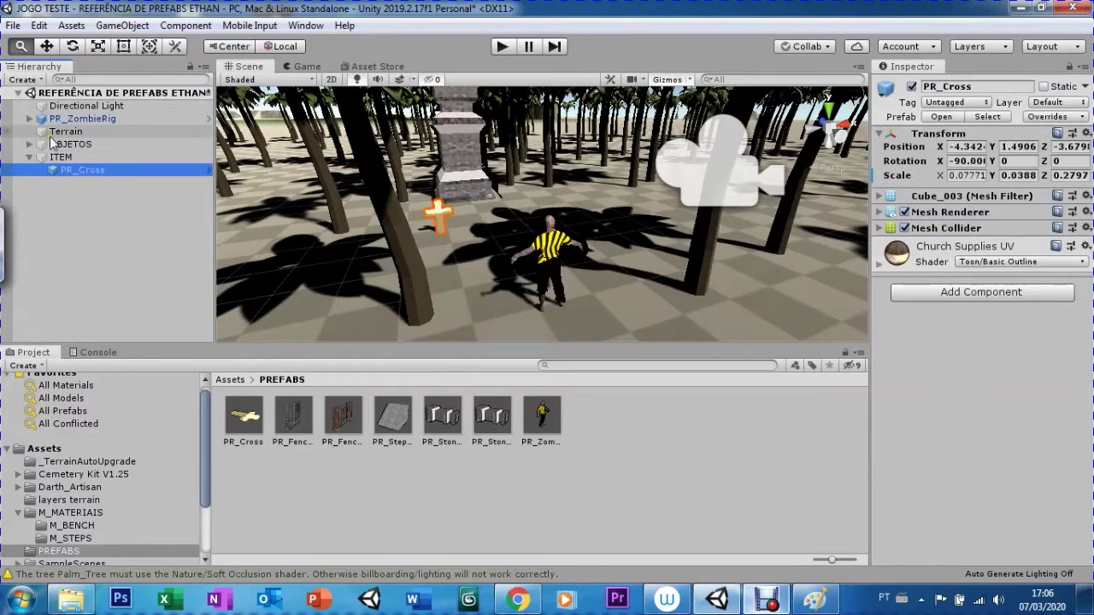
{"action": "left_click", "coordinate": [30, 157]}
{"action": "left_click", "coordinate": [30, 158]}
{"action": "left_click", "coordinate": [29, 159]}
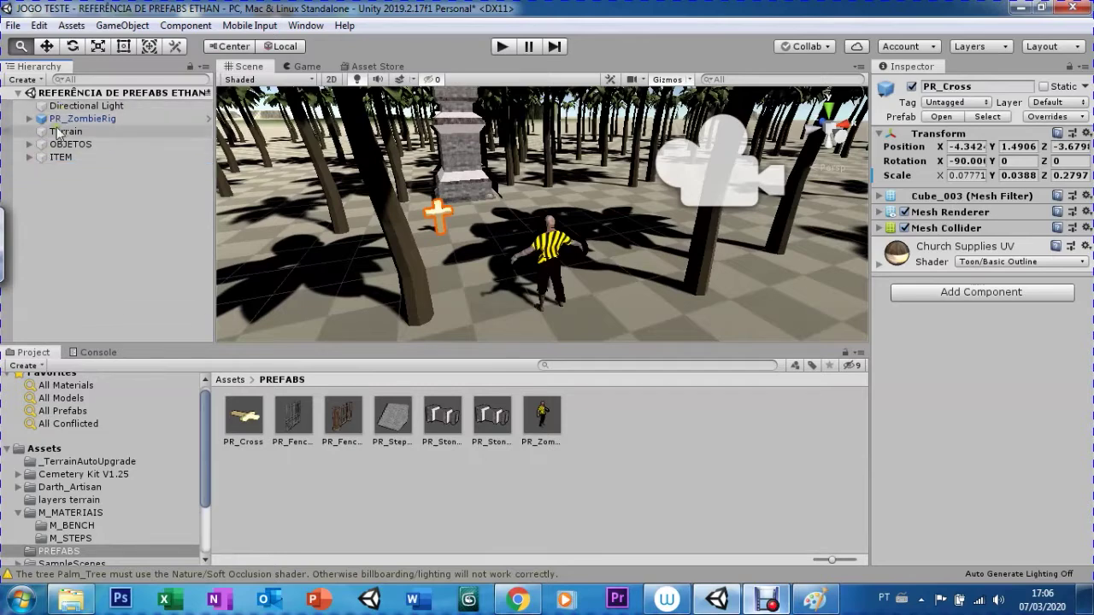
{"action": "left_click", "coordinate": [82, 119]}
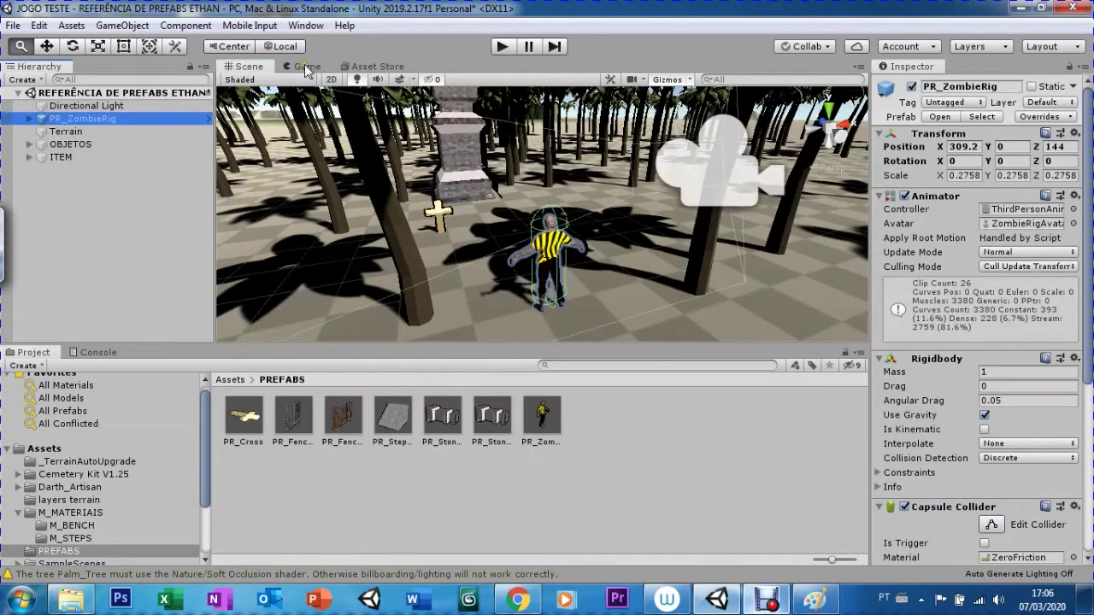
Step: Select PR_Cross inside ITEM, raise it to Position Y 2, and check it in the Game view
{"action": "left_click", "coordinate": [305, 67]}
{"action": "left_click", "coordinate": [30, 159]}
{"action": "left_click", "coordinate": [79, 170]}
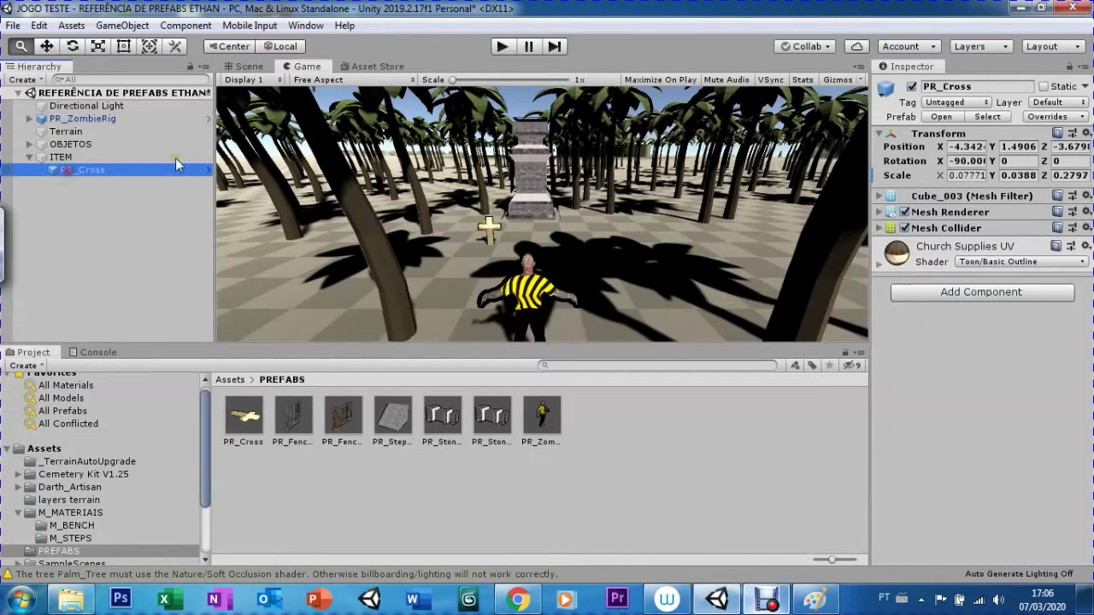
{"action": "left_click", "coordinate": [265, 68]}
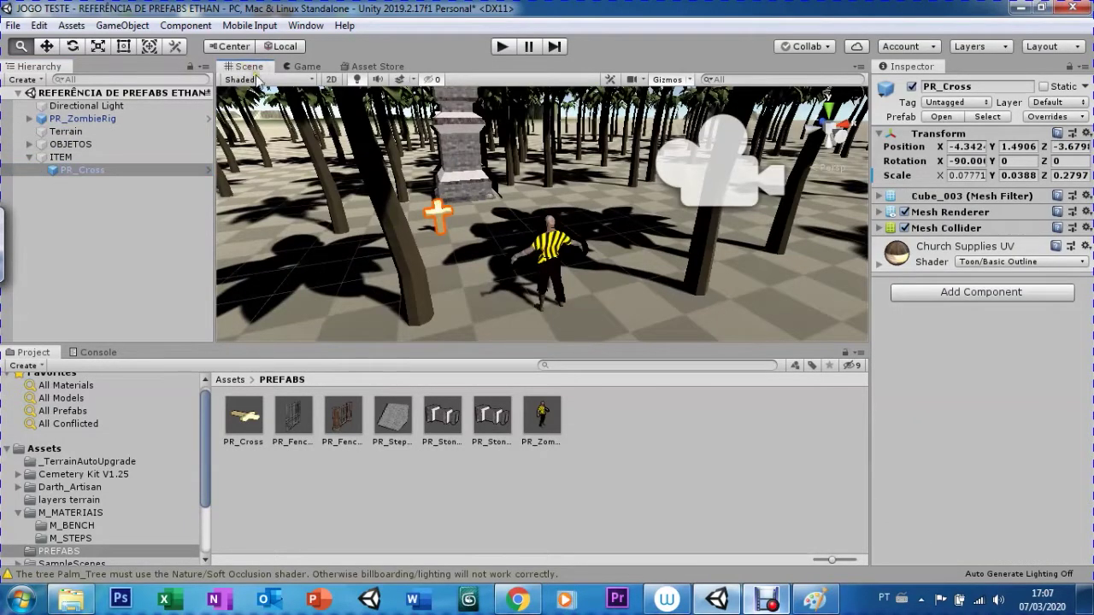
{"action": "key", "text": "q"}
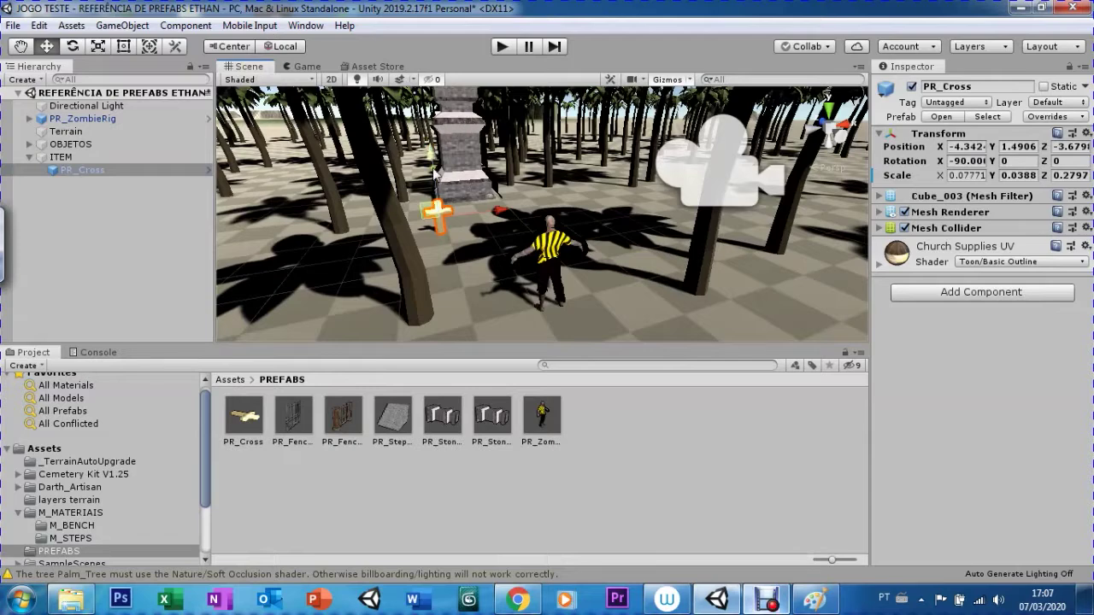
{"action": "left_click_drag", "start_coordinate": [434, 174], "coordinate": [432, 155]}
{"action": "left_click", "coordinate": [300, 68]}
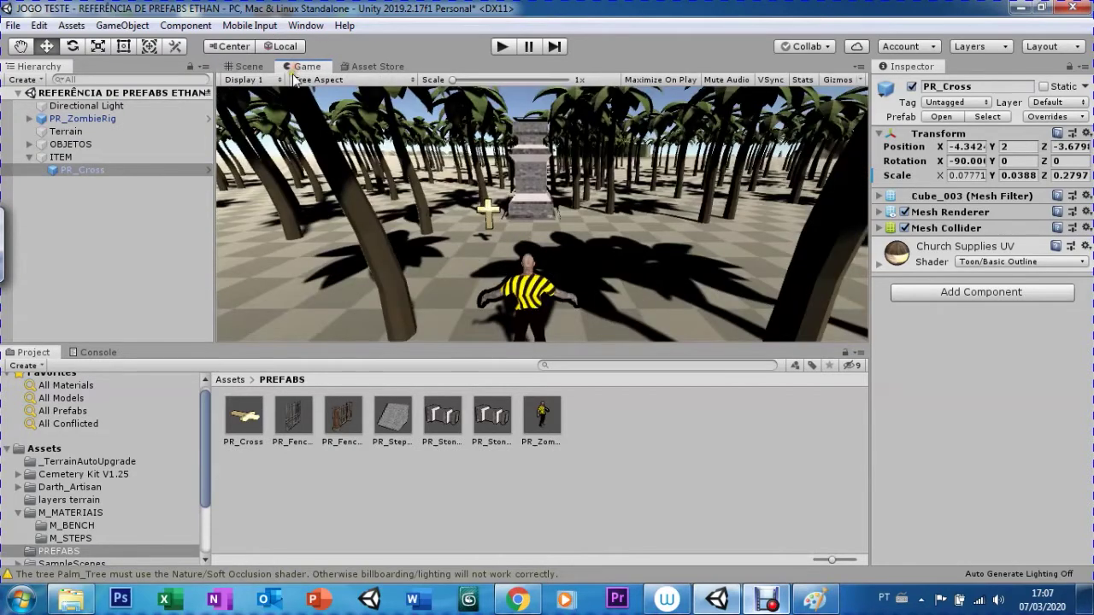
{"action": "left_click", "coordinate": [248, 67]}
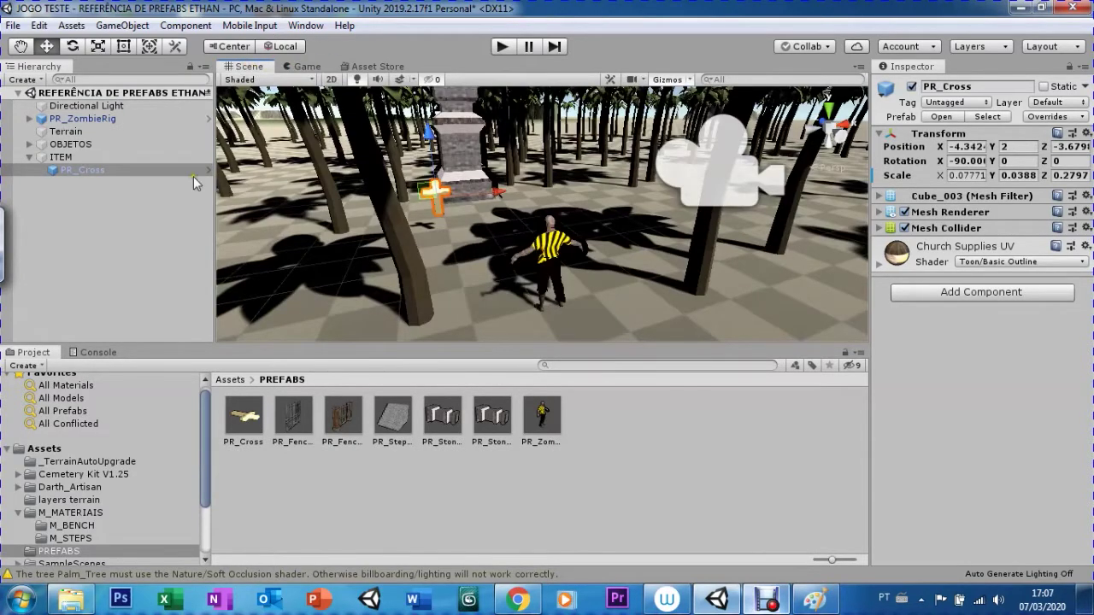
Step: Orbit and zoom out the Scene view to look down over the cross and palms
{"action": "left_click_drag", "start_coordinate": [427, 245], "coordinate": [392, 198], "text": "alt"}
{"action": "scroll", "coordinate": [399, 201], "scroll_direction": "down", "scroll_amount": 3}
{"action": "scroll", "coordinate": [406, 202], "scroll_direction": "down", "scroll_amount": 3}
{"action": "scroll", "coordinate": [405, 202], "scroll_direction": "down", "scroll_amount": 3}
{"action": "scroll", "coordinate": [406, 202], "scroll_direction": "down", "scroll_amount": 3}
{"action": "left_click_drag", "start_coordinate": [406, 202], "coordinate": [471, 267], "text": "alt"}
{"action": "scroll", "coordinate": [471, 267], "scroll_direction": "down", "scroll_amount": 3}
{"action": "scroll", "coordinate": [471, 268], "scroll_direction": "down", "scroll_amount": 3}
{"action": "scroll", "coordinate": [471, 267], "scroll_direction": "down", "scroll_amount": 3}
{"action": "scroll", "coordinate": [471, 267], "scroll_direction": "down", "scroll_amount": 2}
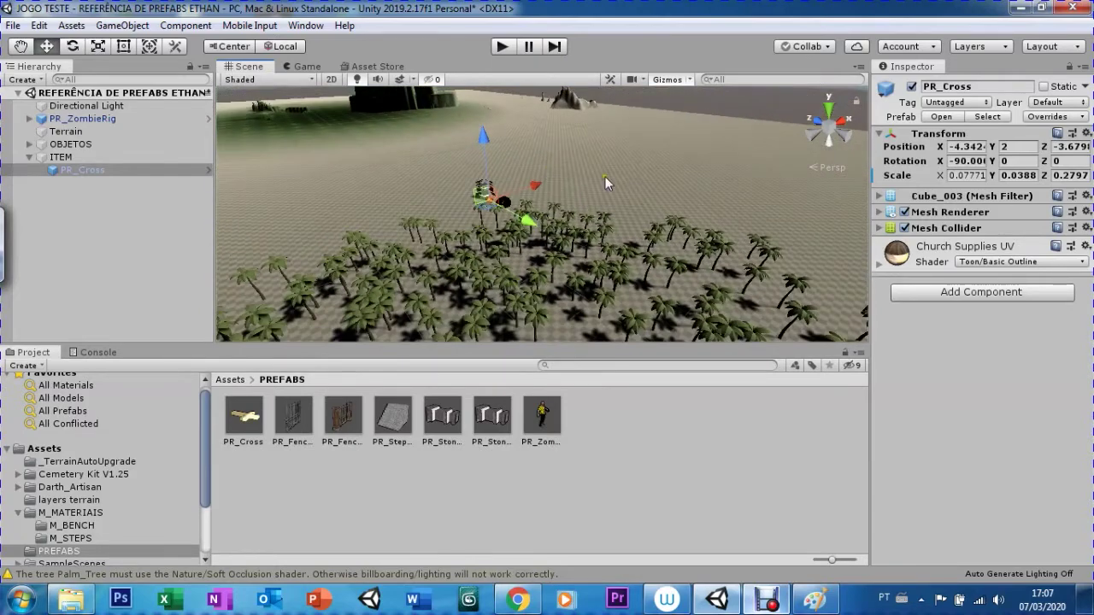
Step: With Paint Trees and Palm_Tree selected, erase the palms around the character and cross
{"action": "left_click", "coordinate": [747, 147]}
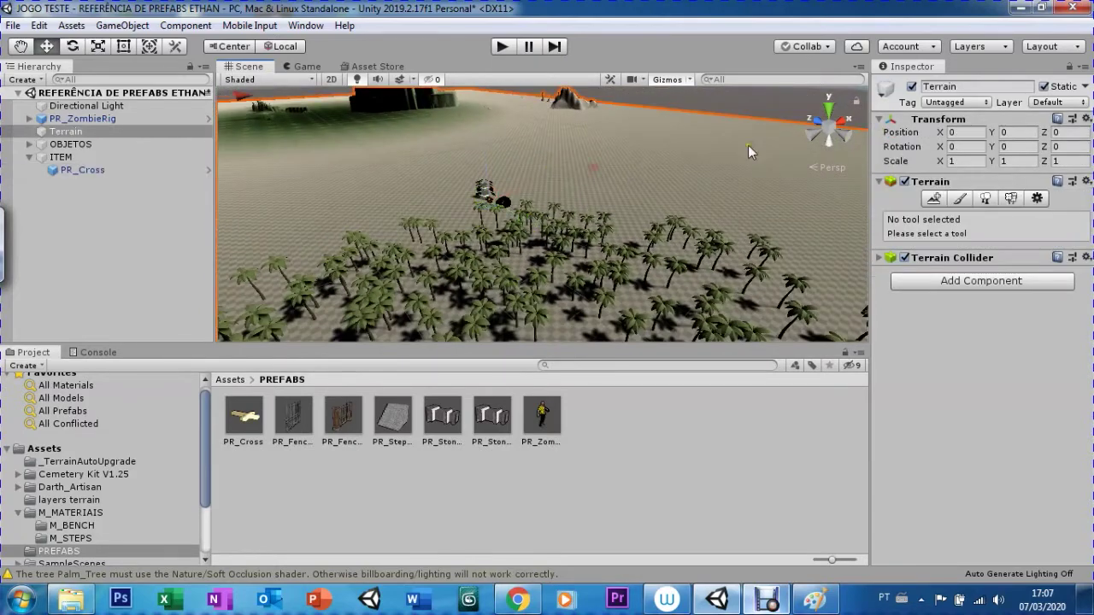
{"action": "left_click", "coordinate": [986, 199]}
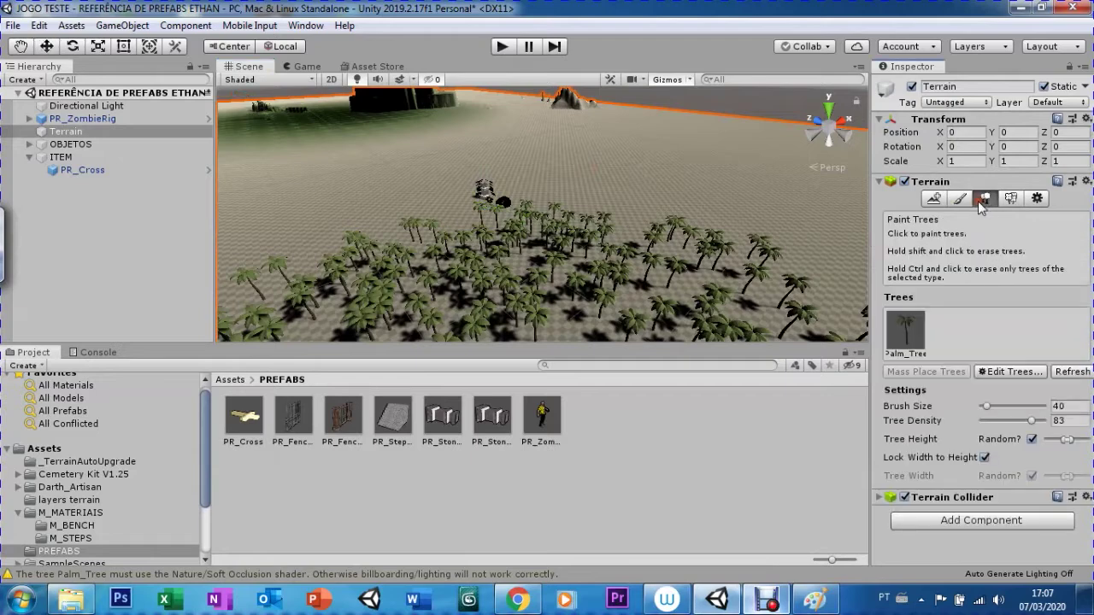
{"action": "left_click", "coordinate": [909, 334]}
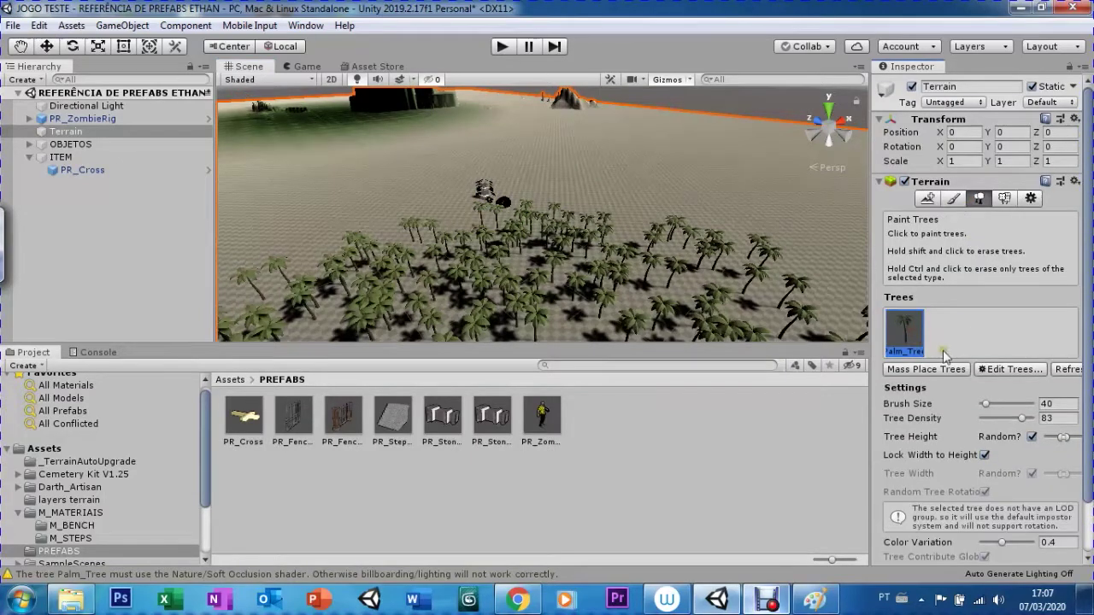
{"action": "mouse_move", "coordinate": [560, 249]}
{"action": "left_mouse_down", "text": "shift"}
{"action": "mouse_move", "coordinate": [549, 266]}
{"action": "mouse_move", "coordinate": [496, 269]}
{"action": "left_mouse_up", "text": "shift"}
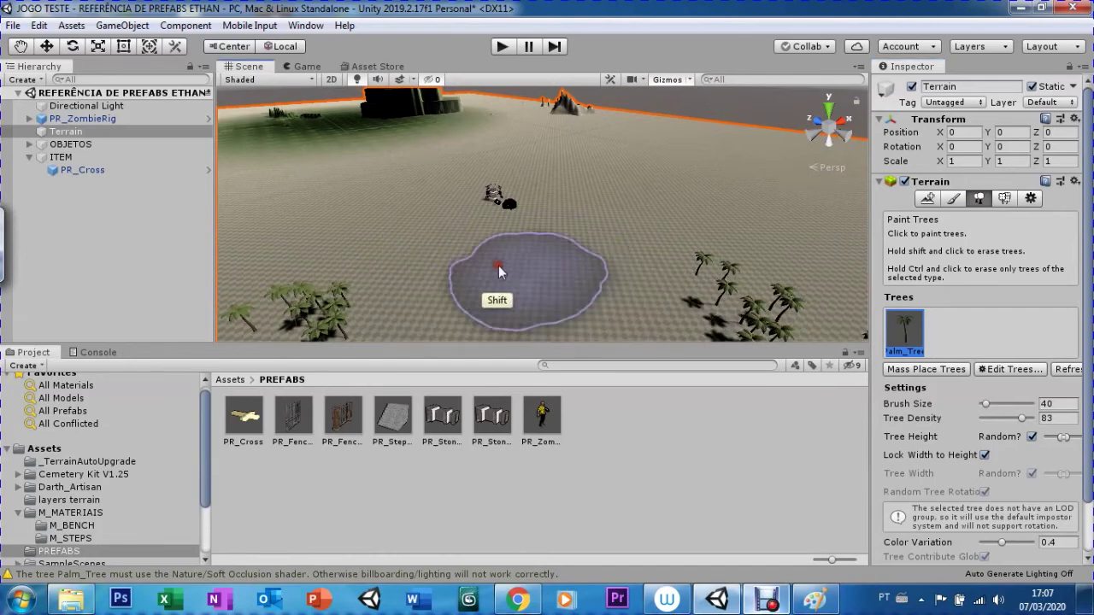
{"action": "left_click", "coordinate": [304, 67]}
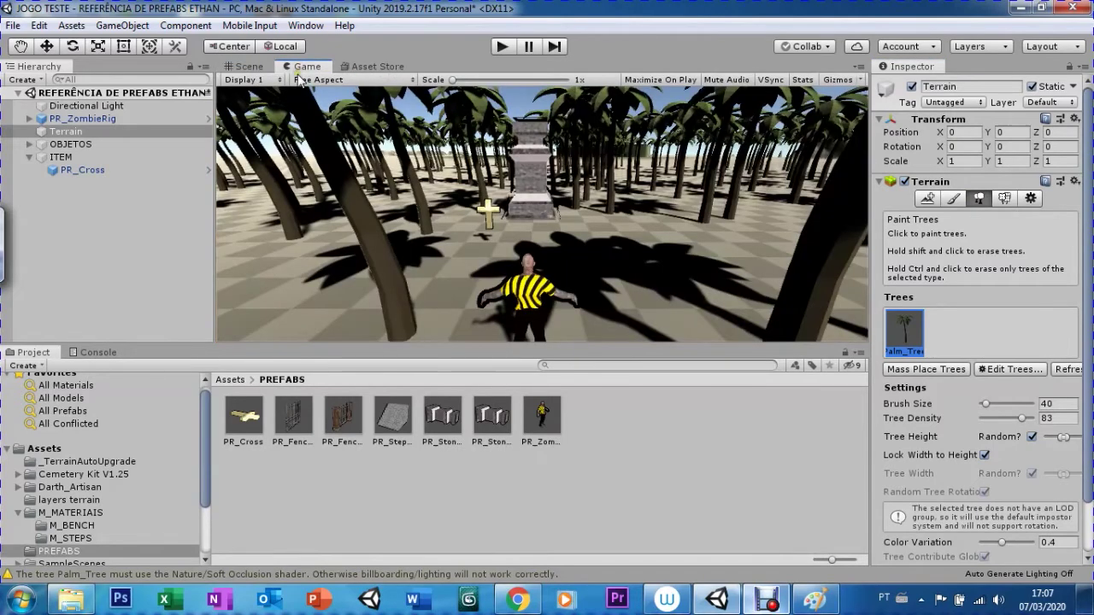
{"action": "left_click", "coordinate": [249, 68]}
Step: Locate the character, preview the cleared area through the game camera, and start Play mode
{"action": "scroll", "coordinate": [454, 266], "scroll_direction": "down", "scroll_amount": 3}
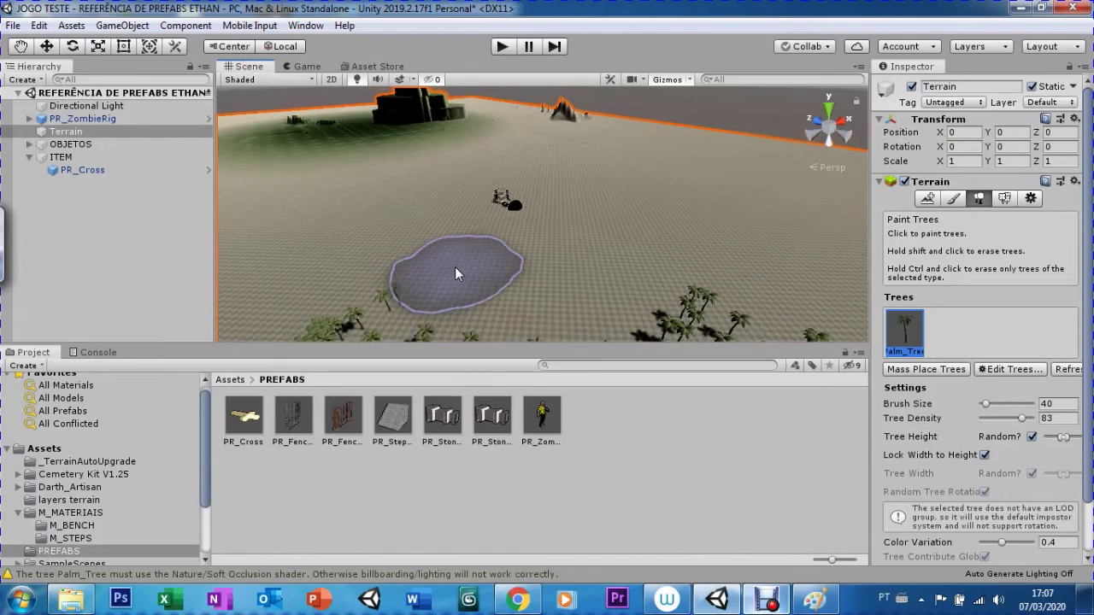
{"action": "scroll", "coordinate": [442, 275], "scroll_direction": "down", "scroll_amount": 3}
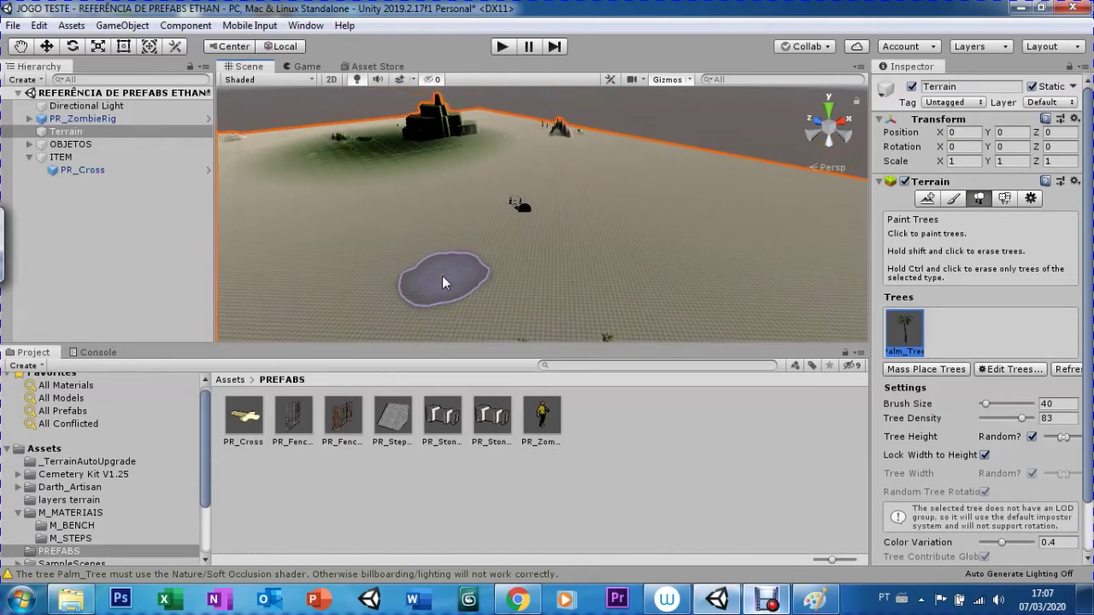
{"action": "left_click", "coordinate": [75, 122]}
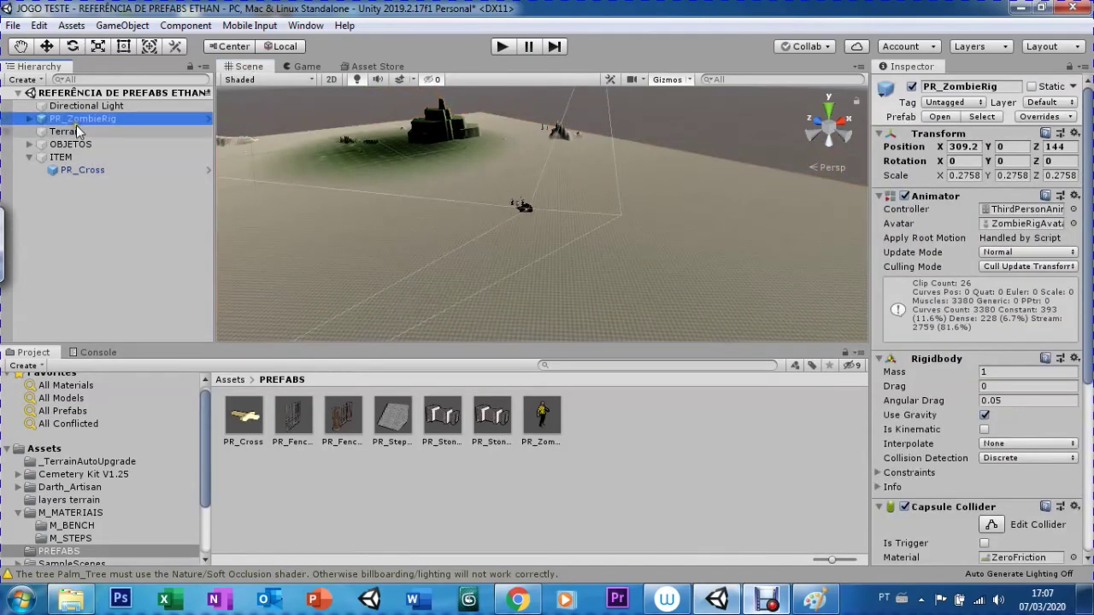
{"action": "left_click", "coordinate": [647, 196]}
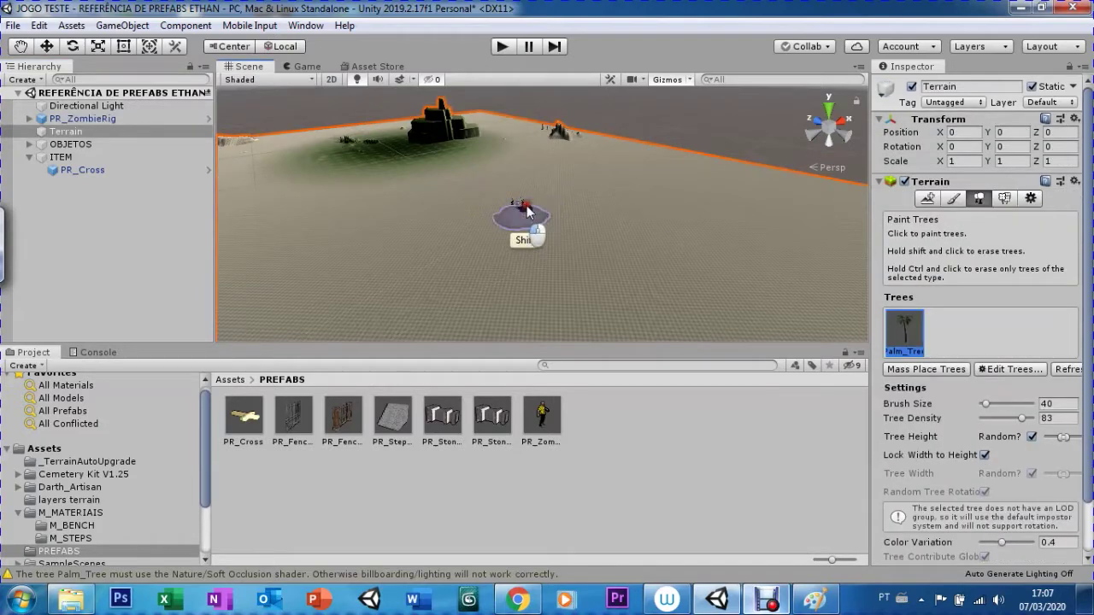
{"action": "left_click", "coordinate": [299, 66]}
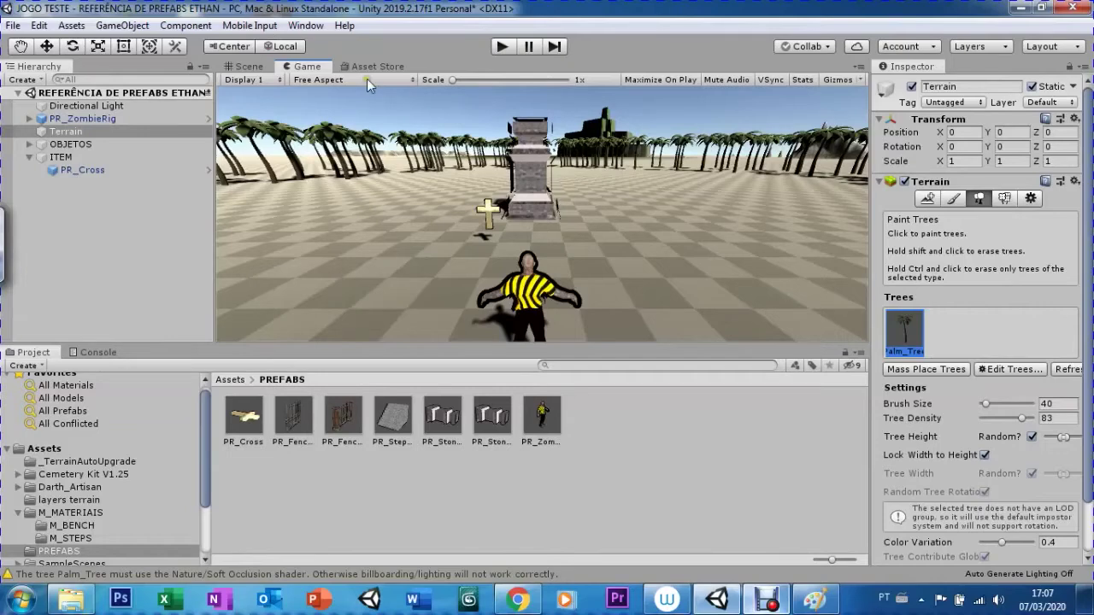
{"action": "left_click", "coordinate": [506, 48]}
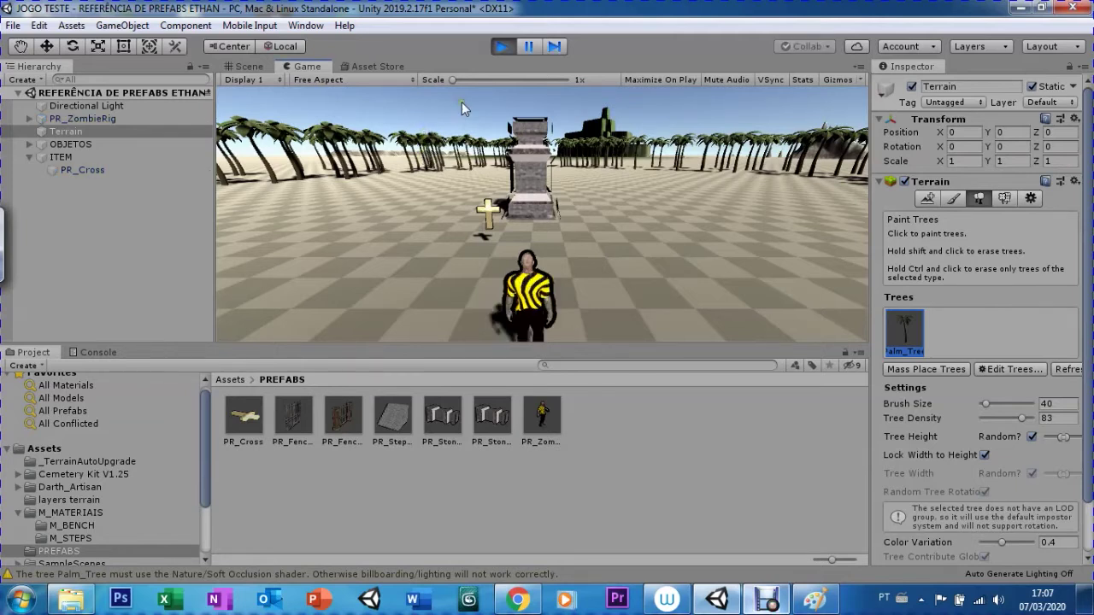
Step: Walk the character forward, right and back around the stone tower with W, D, S, A, then stop playing
{"action": "key", "text": "w"}
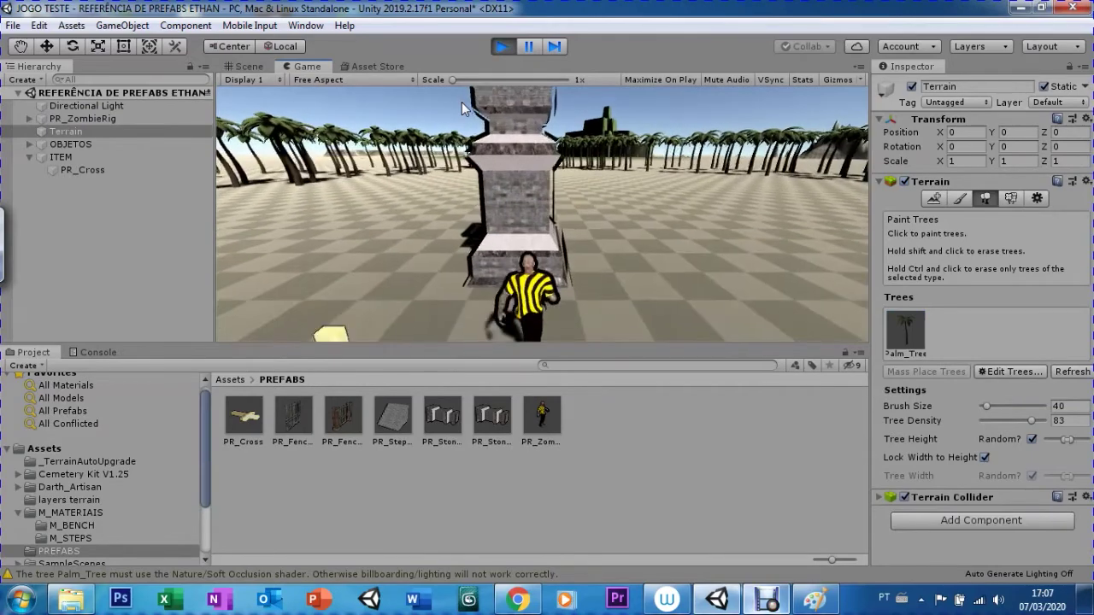
{"action": "key", "text": "d"}
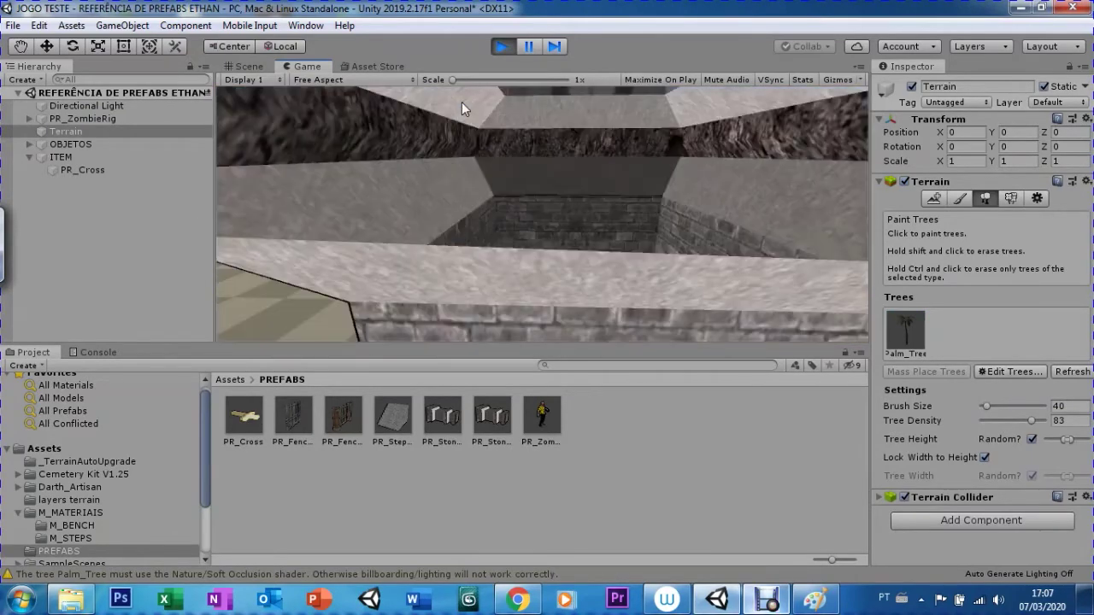
{"action": "key", "text": "s"}
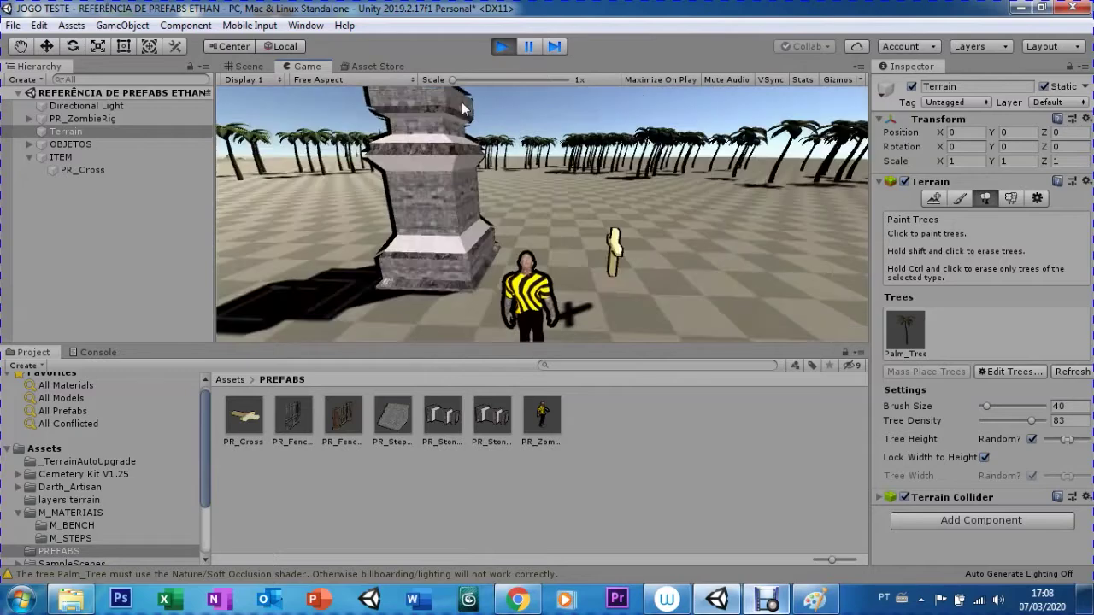
{"action": "key", "text": "a"}
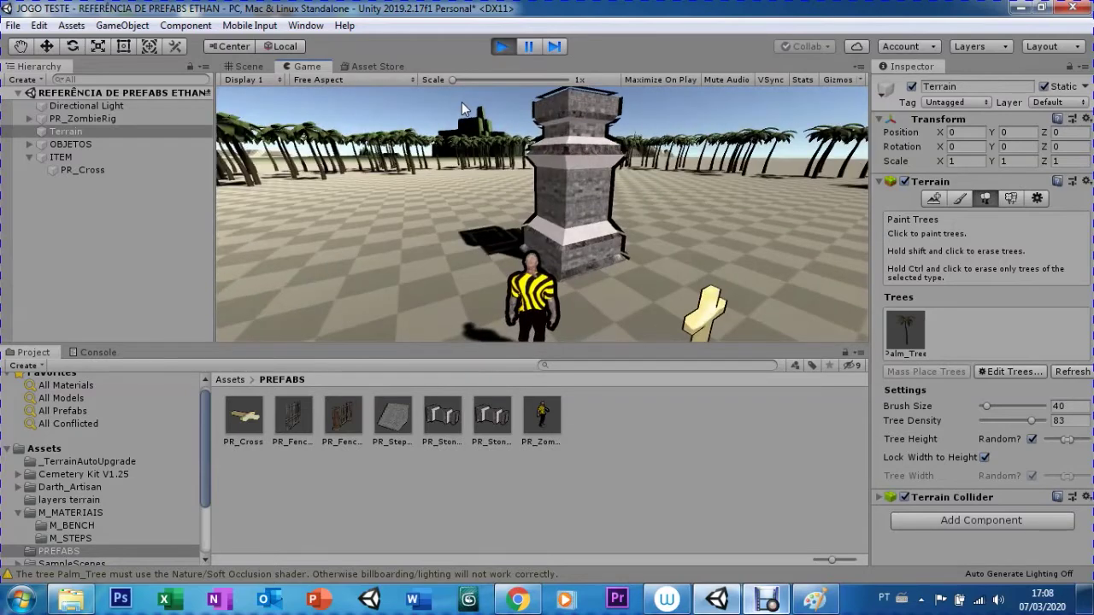
{"action": "left_click", "coordinate": [500, 48]}
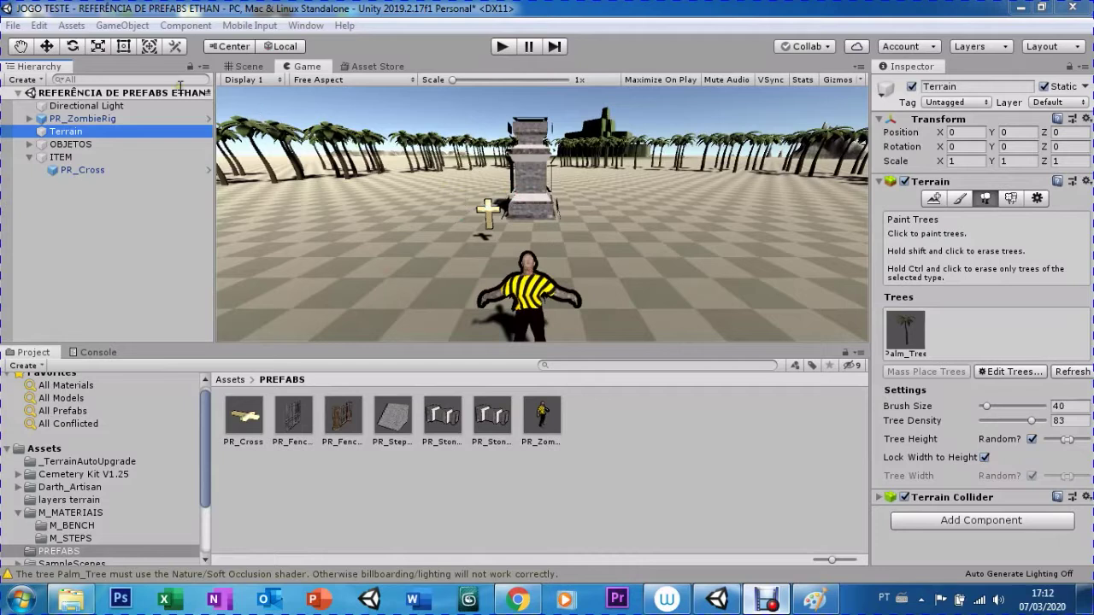
Step: Return to the Scene view and pan toward the terrain and rock
{"action": "left_click", "coordinate": [479, 176]}
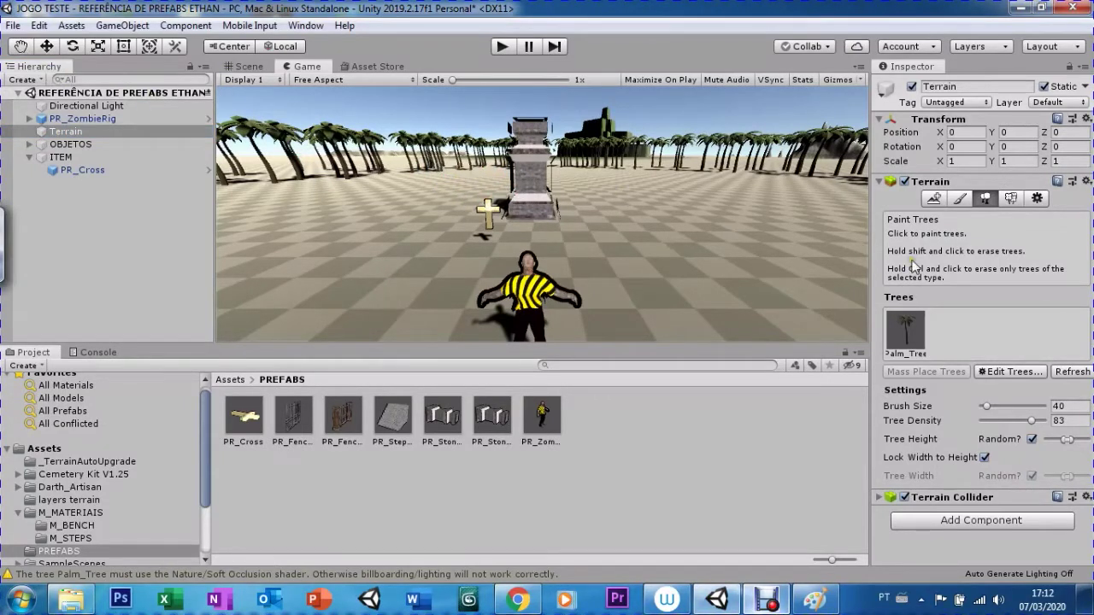
{"action": "key", "text": "q"}
{"action": "left_click", "coordinate": [480, 220]}
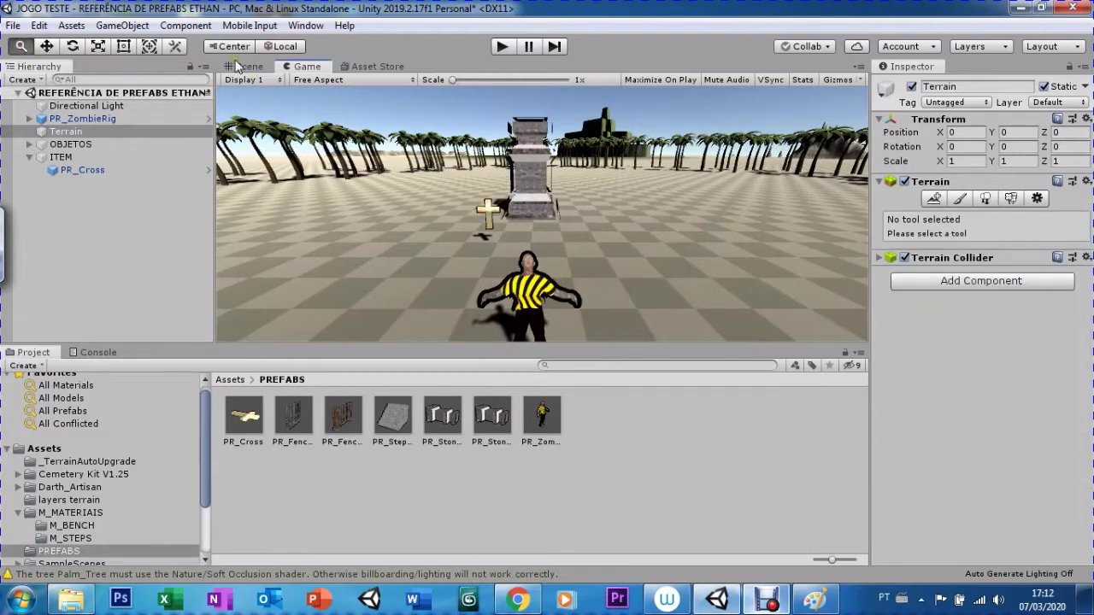
{"action": "left_click", "coordinate": [245, 67]}
{"action": "mouse_move", "coordinate": [494, 181]}
{"action": "left_mouse_down"}
{"action": "mouse_move", "coordinate": [462, 135]}
{"action": "mouse_move", "coordinate": [450, 156]}
{"action": "left_mouse_up"}
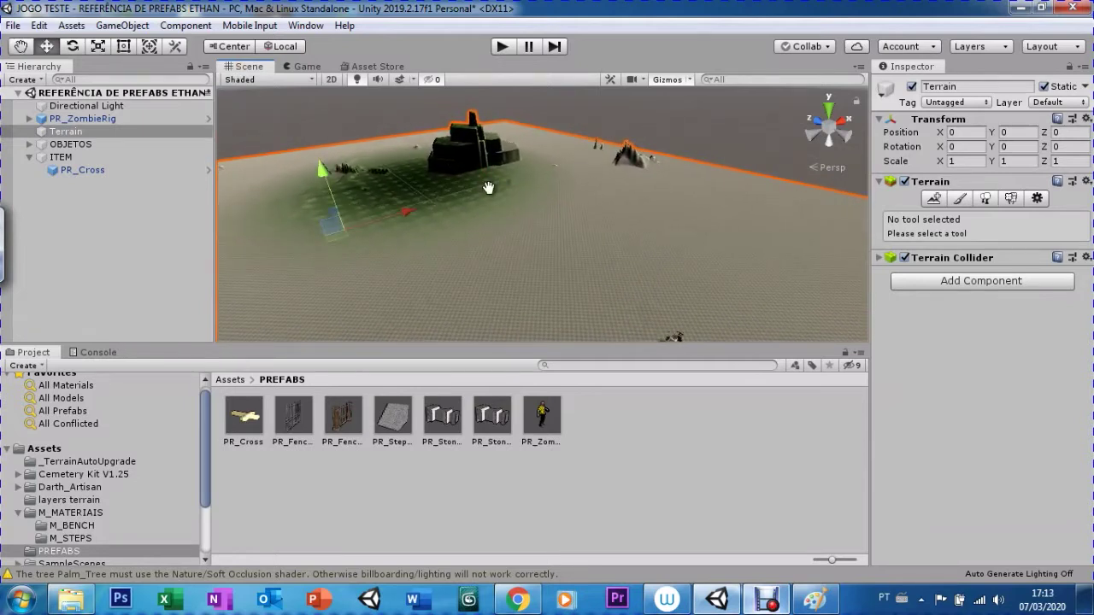
Step: In Terrain Settings, set Terrain Height to 100, then to 300
{"action": "left_click", "coordinate": [1026, 206]}
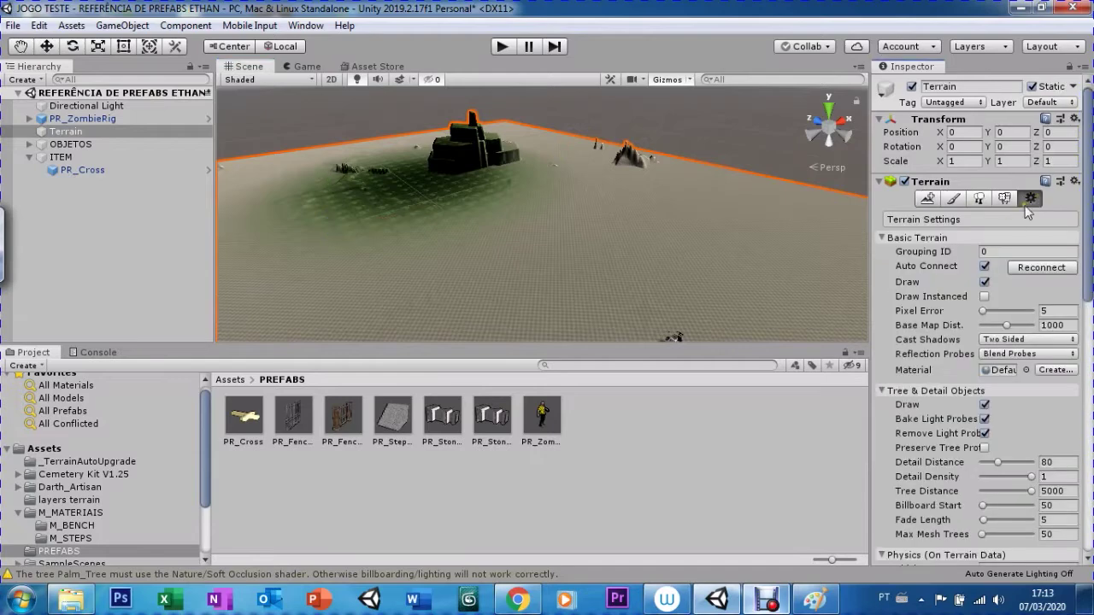
{"action": "left_click_drag", "start_coordinate": [1088, 276], "coordinate": [1089, 428]}
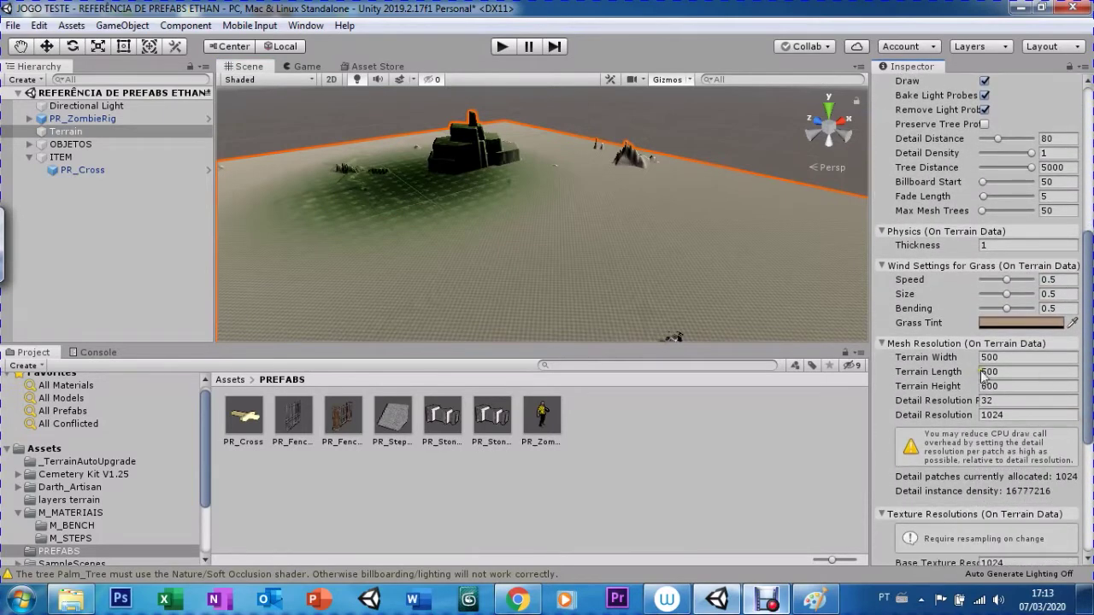
{"action": "left_click", "coordinate": [998, 386]}
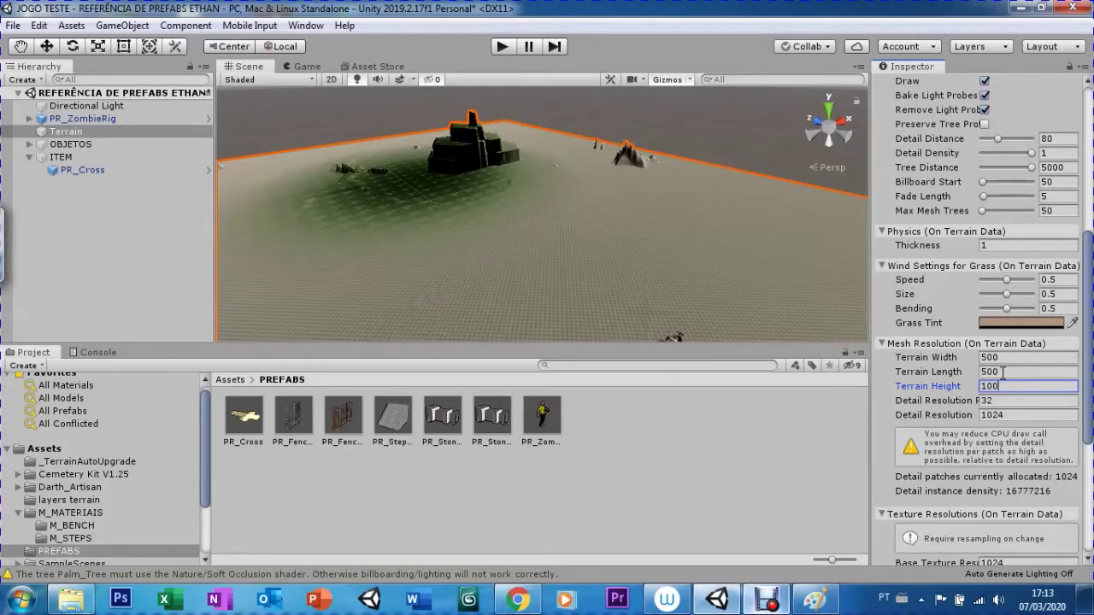
{"action": "key", "text": "Return"}
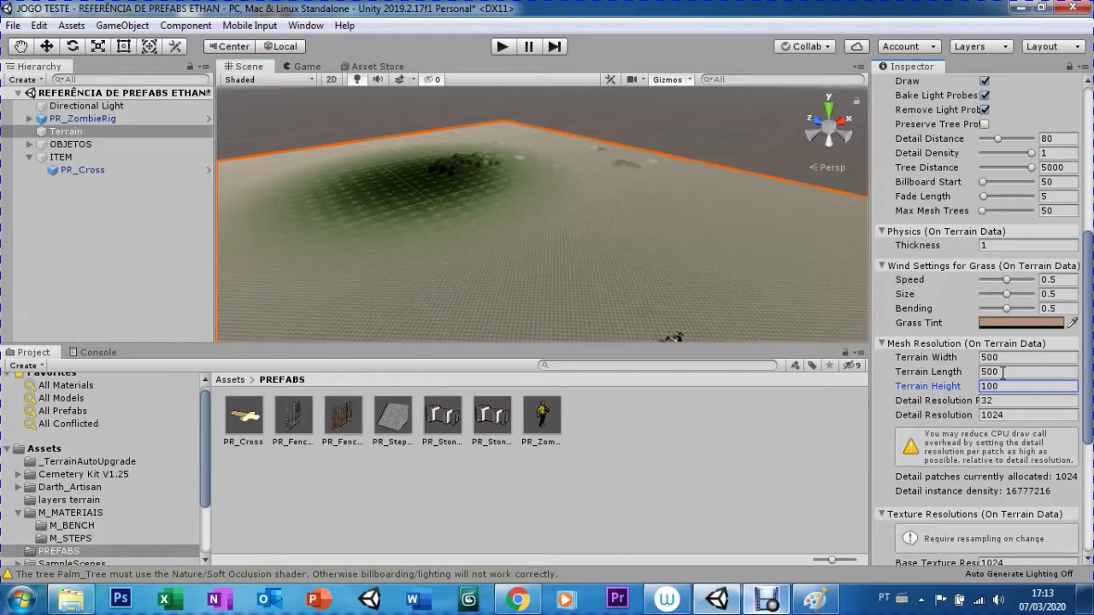
{"action": "double_click", "coordinate": [989, 386]}
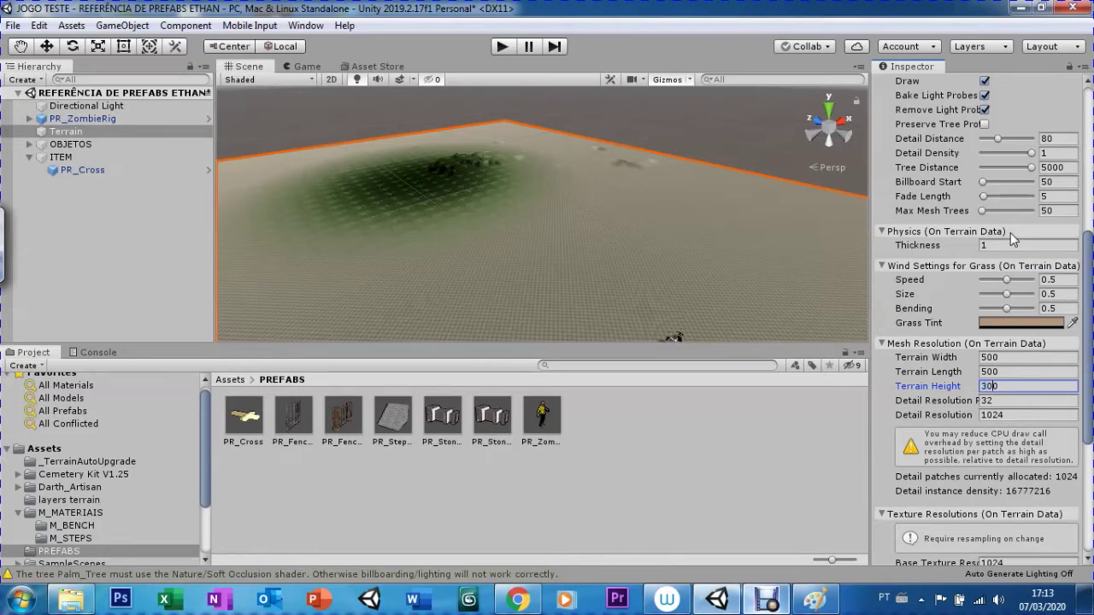
{"action": "key", "text": "Return"}
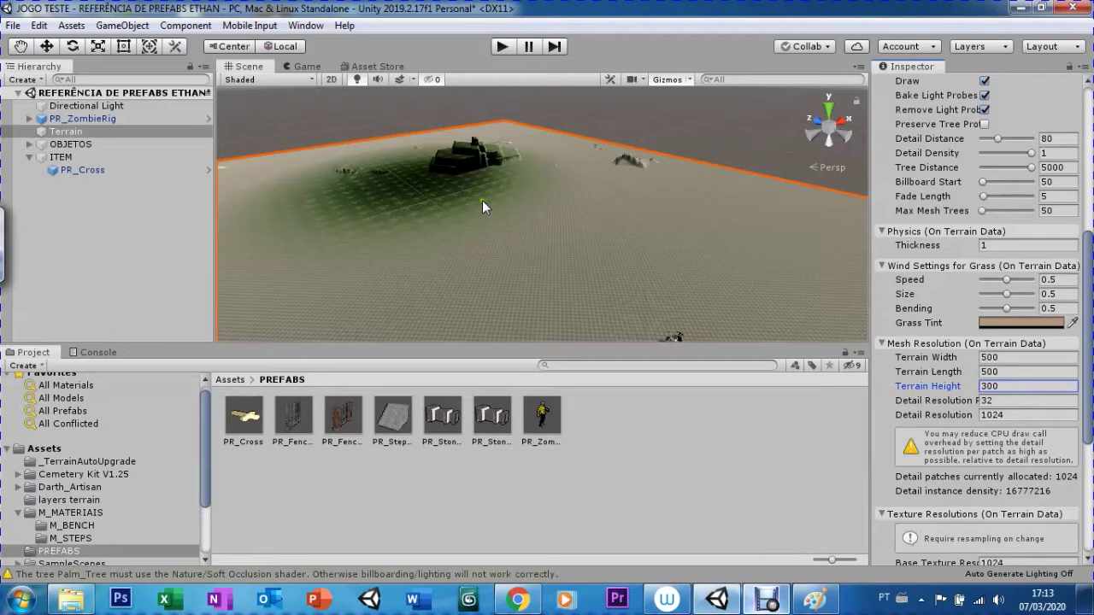
{"action": "left_click", "coordinate": [763, 601]}
{"action": "mouse_move", "coordinate": [493, 244]}
{"action": "left_mouse_down"}
{"action": "mouse_move", "coordinate": [495, 216]}
{"action": "mouse_move", "coordinate": [483, 228]}
{"action": "left_mouse_up"}
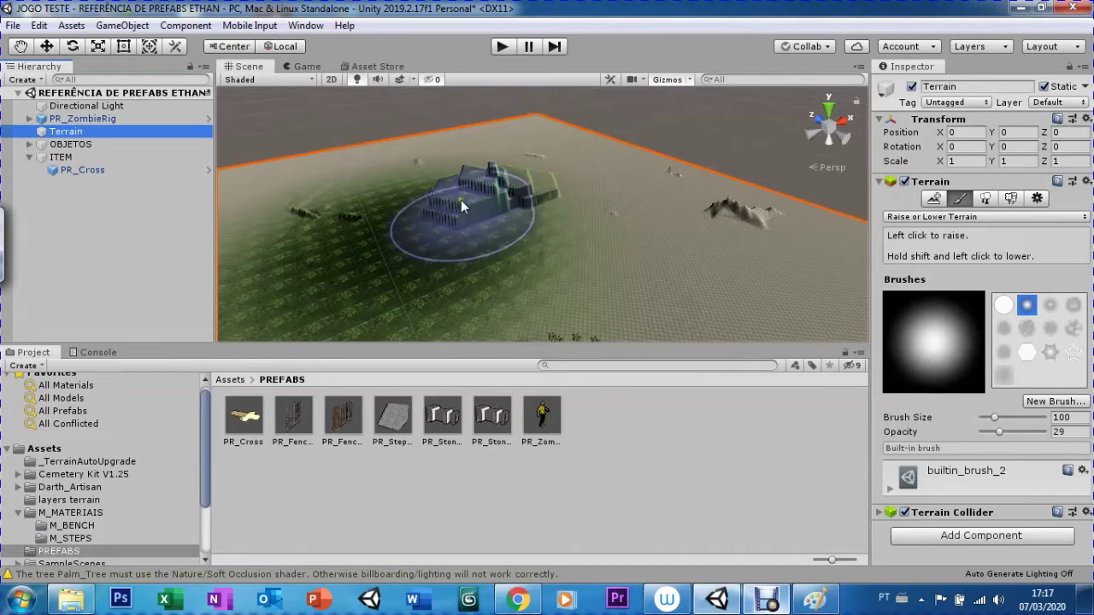
Step: Switch sculpting to Smooth Height with the hard round brush and resize the brush
{"action": "left_click_drag", "start_coordinate": [483, 228], "coordinate": [460, 199]}
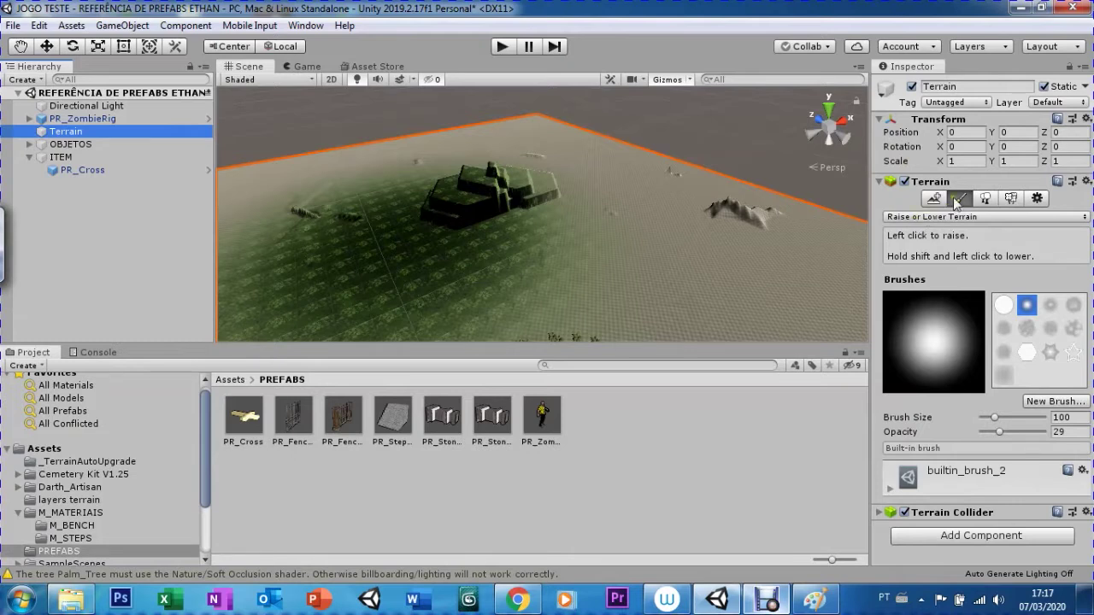
{"action": "left_click", "coordinate": [924, 217]}
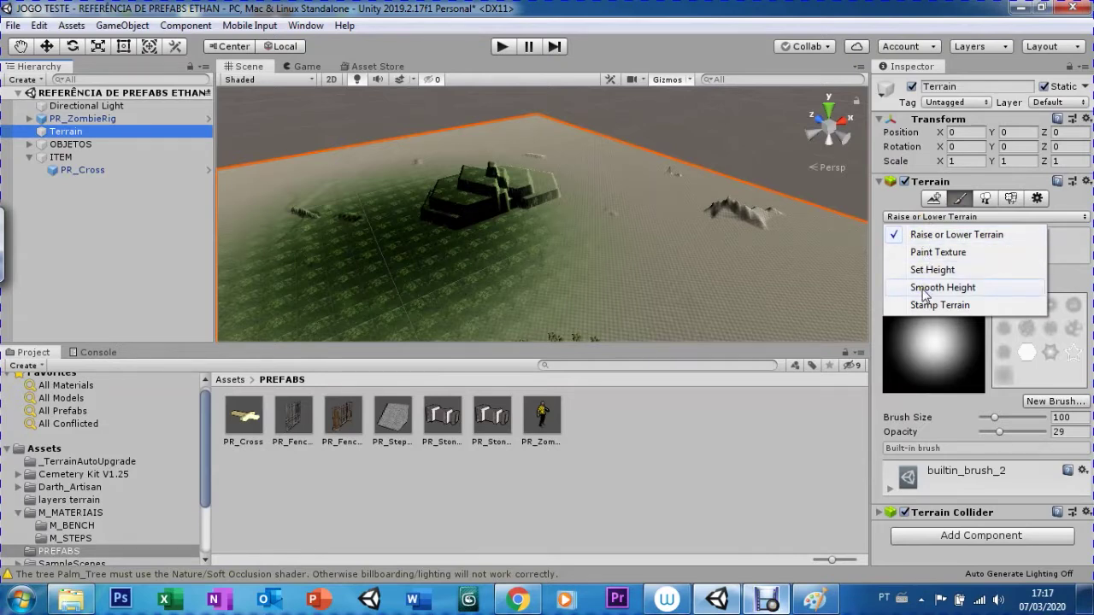
{"action": "left_click", "coordinate": [923, 288]}
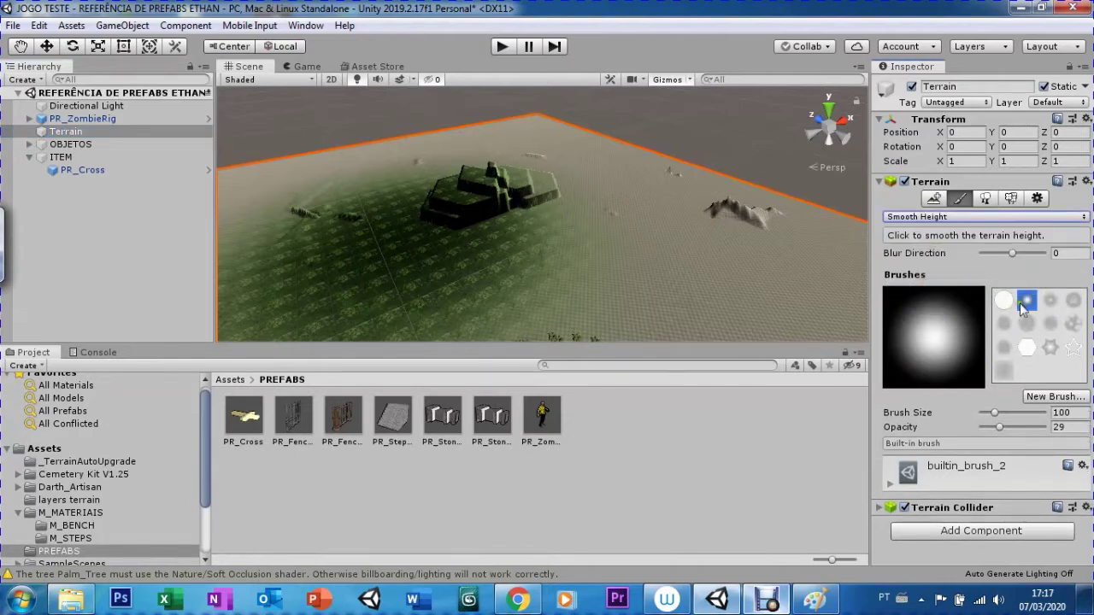
{"action": "left_click_drag", "start_coordinate": [999, 412], "coordinate": [1017, 412]}
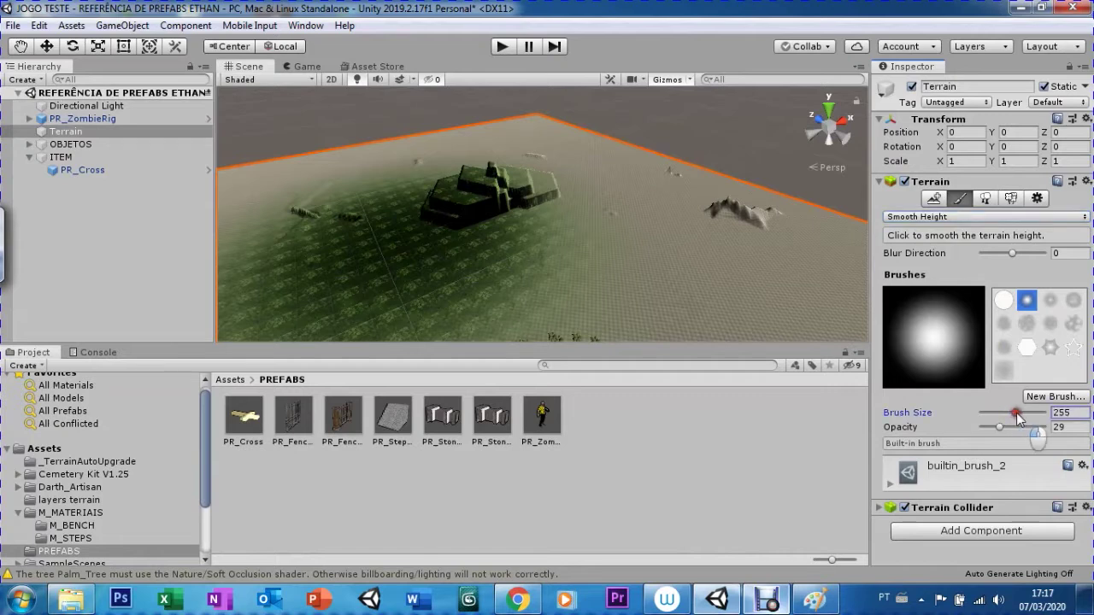
{"action": "left_click", "coordinate": [1003, 301]}
{"action": "left_click_drag", "start_coordinate": [1017, 412], "coordinate": [1007, 426]}
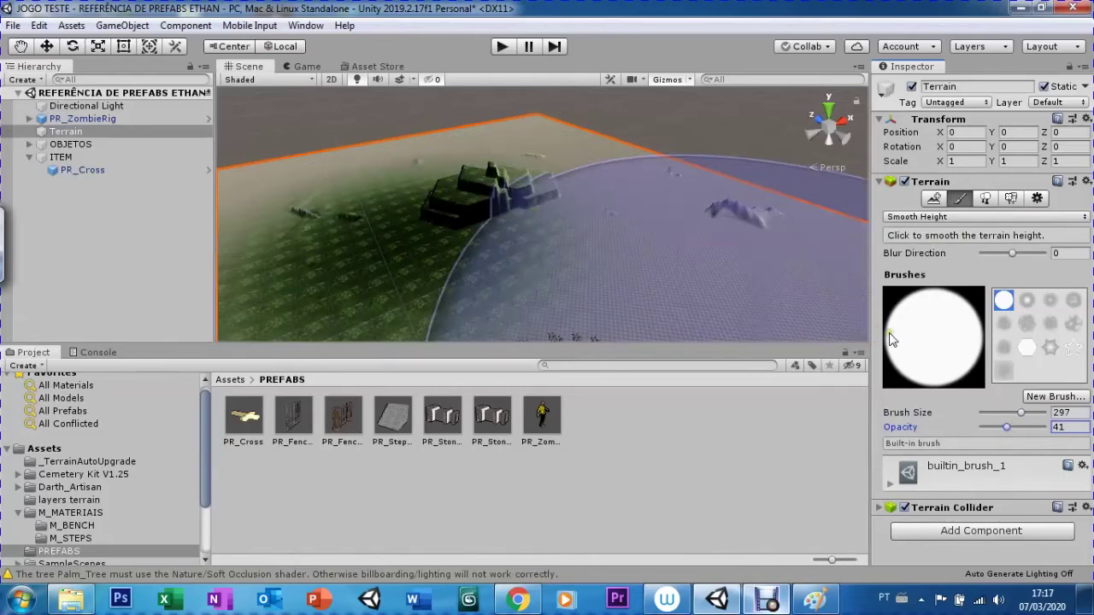
{"action": "left_click_drag", "start_coordinate": [1019, 411], "coordinate": [996, 414]}
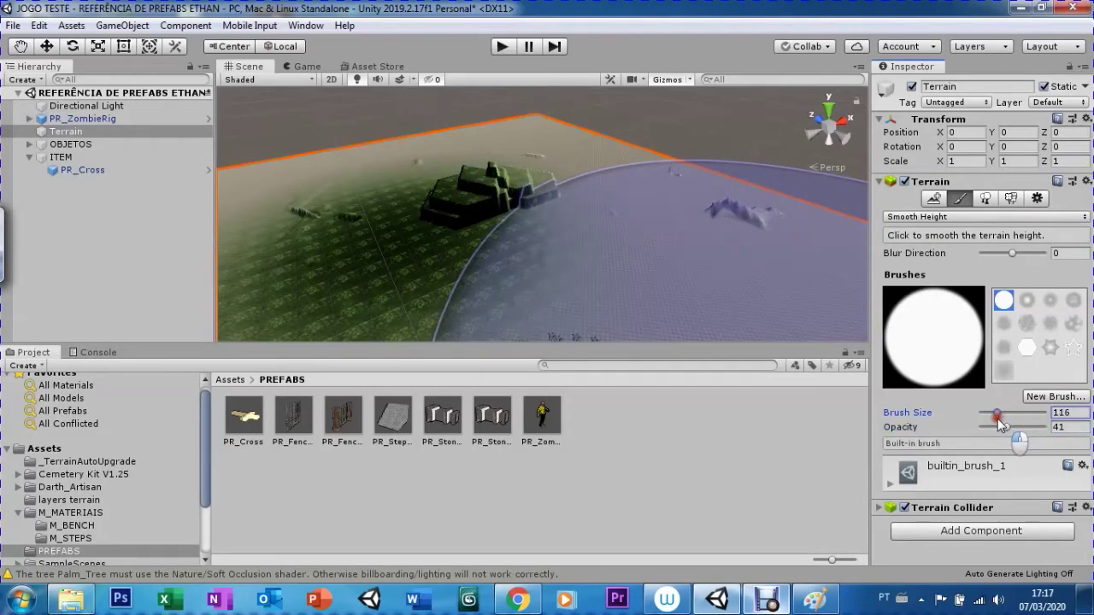
Step: Smooth the stepped mound, undo and redo the smoothing, then reactivate the Smooth Height brush
{"action": "mouse_move", "coordinate": [498, 176]}
{"action": "left_mouse_down"}
{"action": "mouse_move", "coordinate": [451, 182]}
{"action": "mouse_move", "coordinate": [409, 148]}
{"action": "left_mouse_up"}
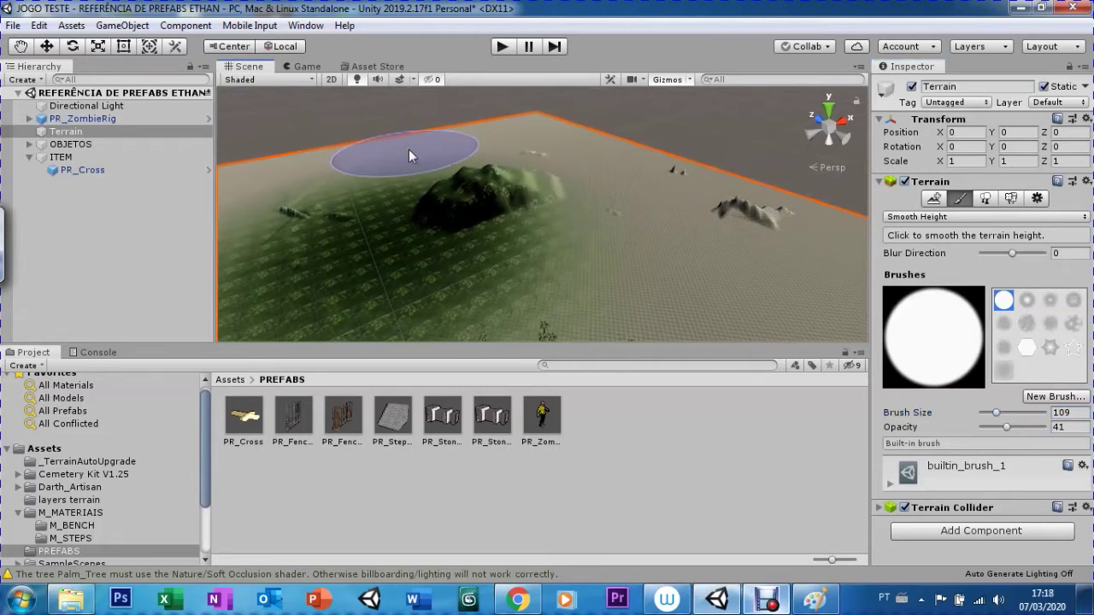
{"action": "scroll", "coordinate": [409, 148], "scroll_direction": "up", "scroll_amount": 3}
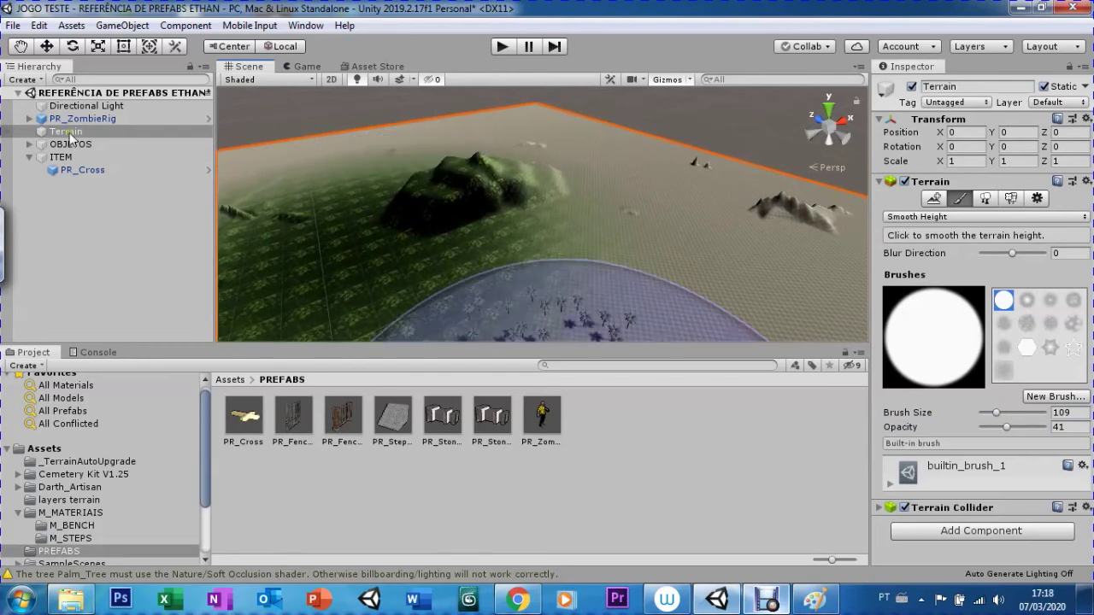
{"action": "key", "text": "q"}
{"action": "left_click_drag", "start_coordinate": [359, 108], "coordinate": [369, 112]}
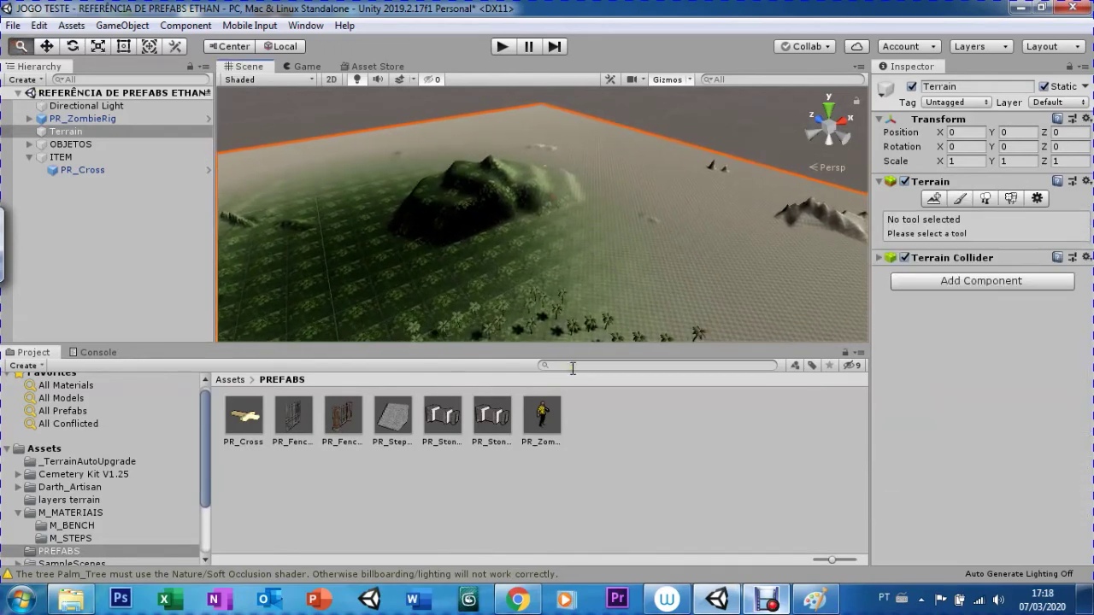
{"action": "key", "text": "ctrl+z"}
{"action": "key", "text": "ctrl+z"}
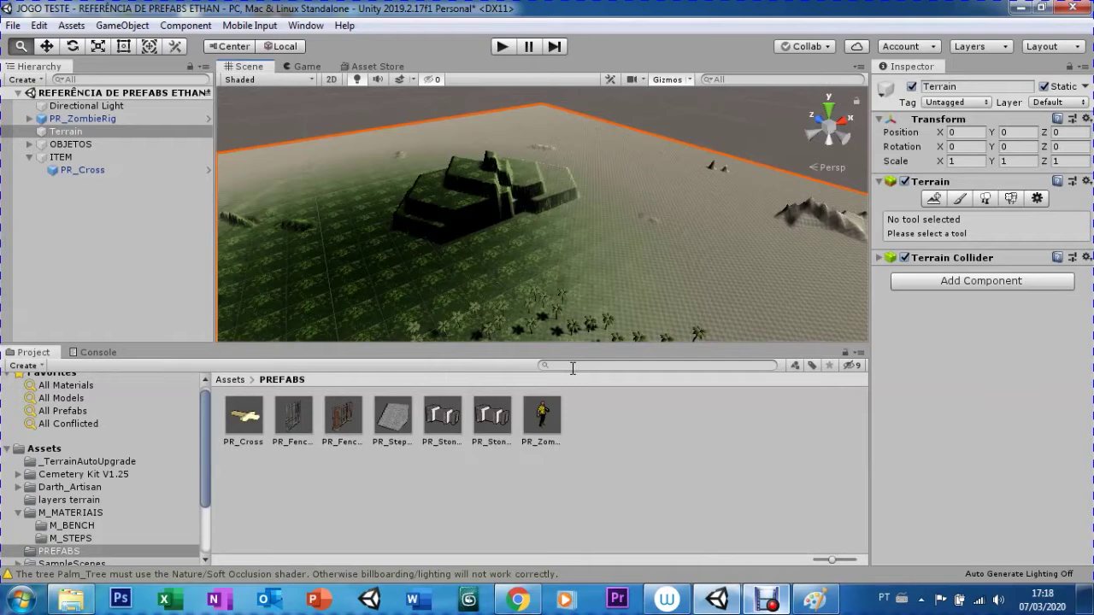
{"action": "key", "text": "ctrl+z"}
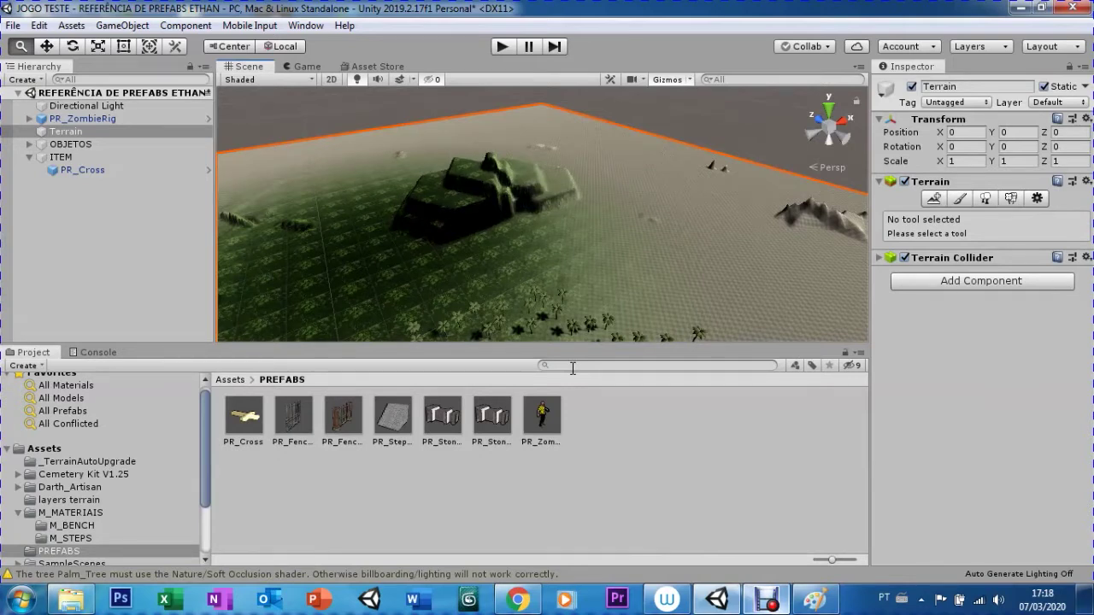
{"action": "left_click", "coordinate": [40, 24]}
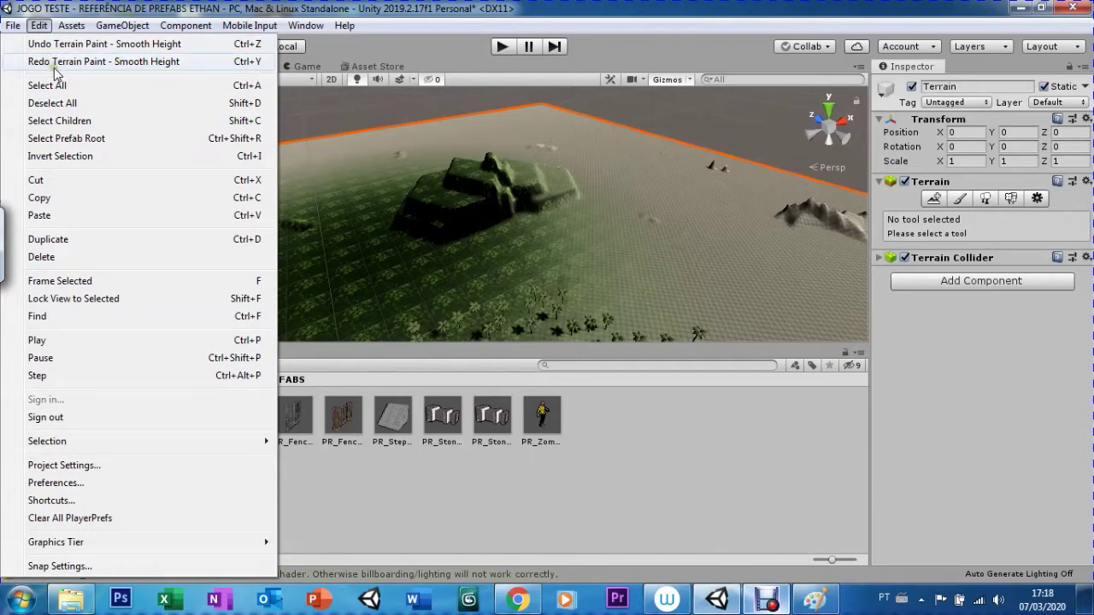
{"action": "left_click", "coordinate": [550, 247]}
{"action": "key", "text": "ctrl+z"}
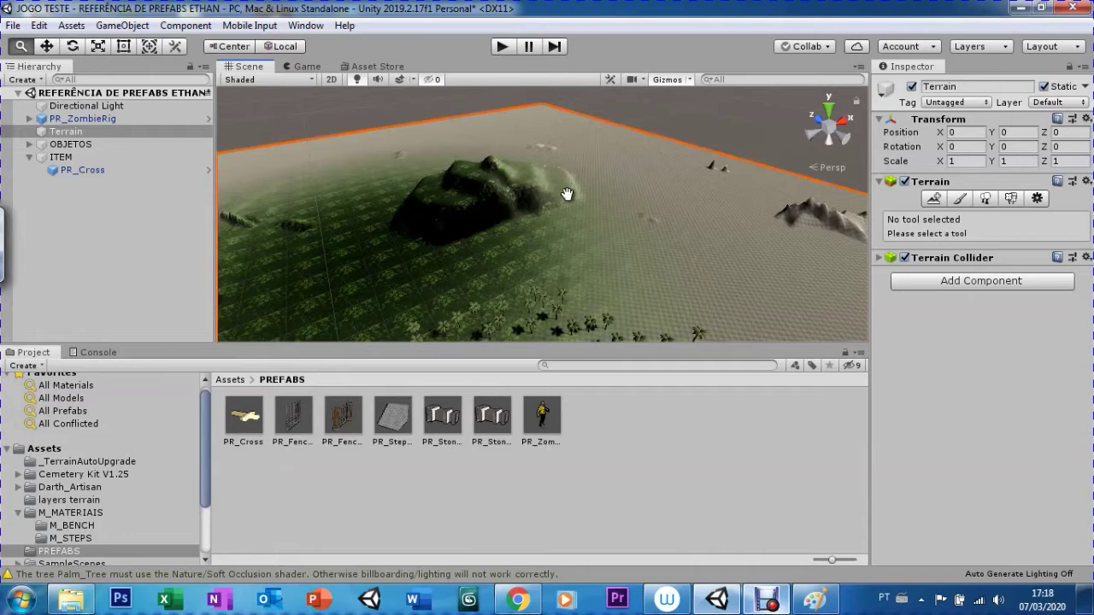
{"action": "key", "text": "ctrl+y"}
{"action": "key", "text": "ctrl+y"}
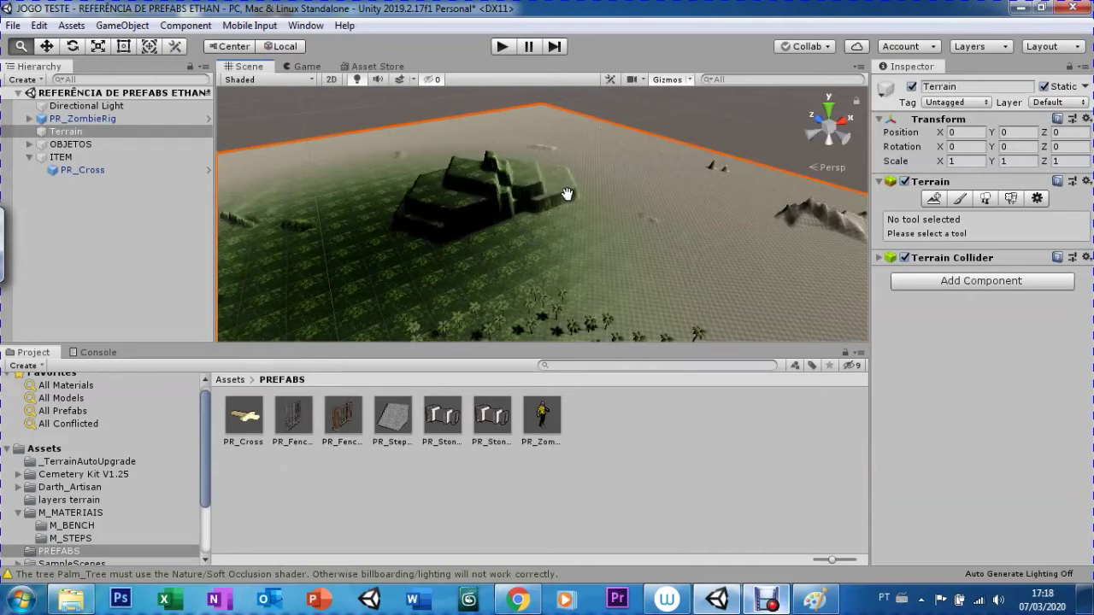
{"action": "left_click", "coordinate": [959, 200]}
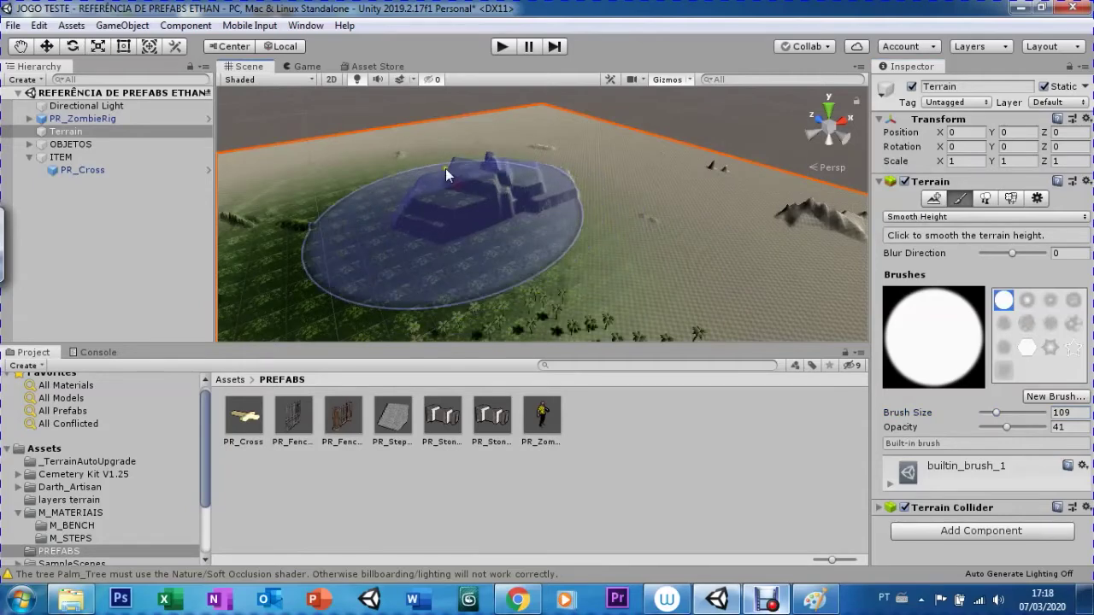
Step: Brush Smooth Height over the terraced hill, then select builtin_brush_5 and Raise or Lower Terrain
{"action": "left_click_drag", "start_coordinate": [439, 183], "coordinate": [666, 201]}
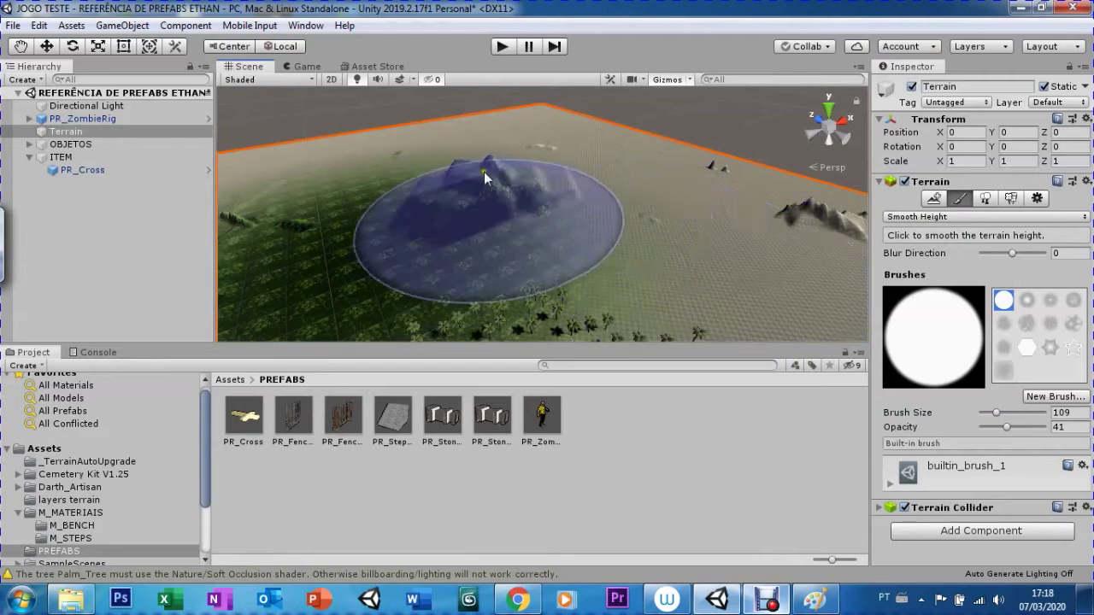
{"action": "left_click_drag", "start_coordinate": [665, 202], "coordinate": [496, 150]}
{"action": "left_click", "coordinate": [1003, 323]}
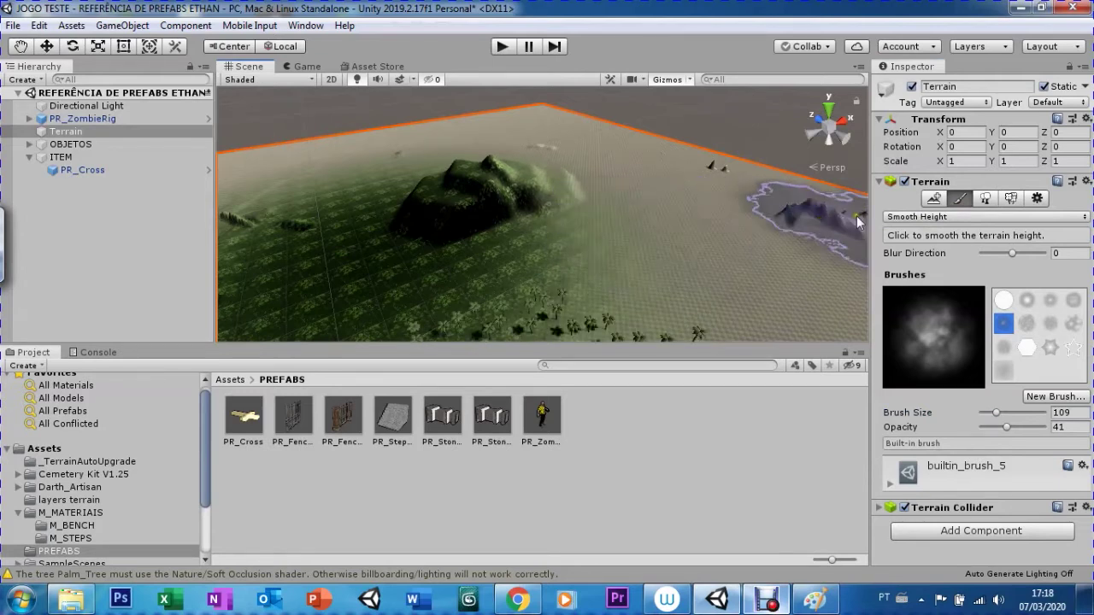
{"action": "left_click", "coordinate": [909, 218]}
{"action": "left_click", "coordinate": [918, 236]}
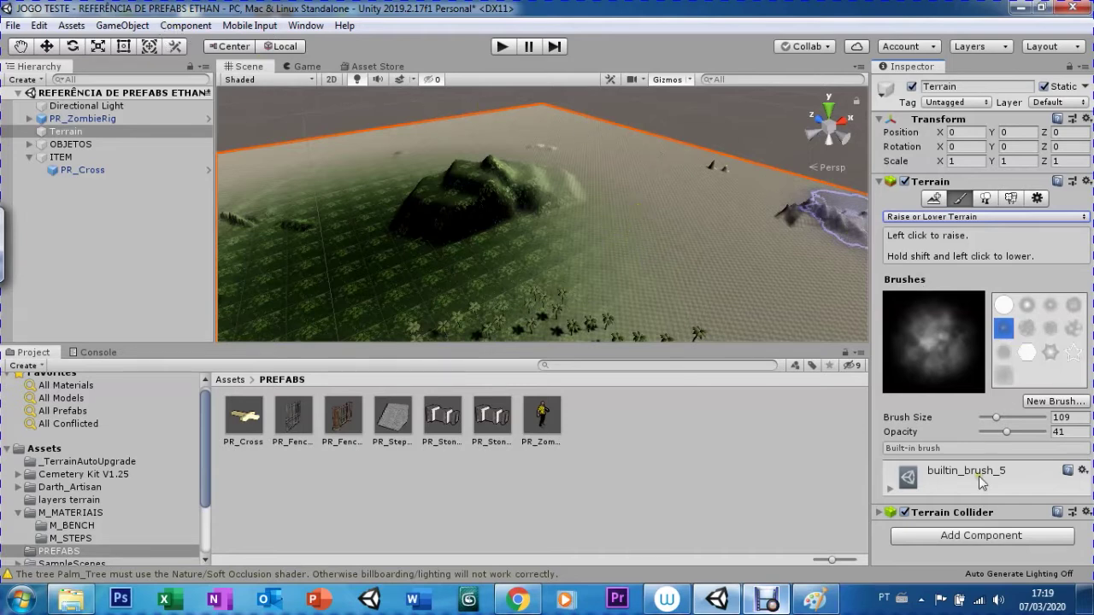
Step: Raise two large hills toward the left, then show the terrain settings (500 x 500, height 300)
{"action": "mouse_move", "coordinate": [613, 207]}
{"action": "left_mouse_down"}
{"action": "mouse_move", "coordinate": [653, 202]}
{"action": "mouse_move", "coordinate": [328, 171]}
{"action": "mouse_move", "coordinate": [579, 143]}
{"action": "left_mouse_up"}
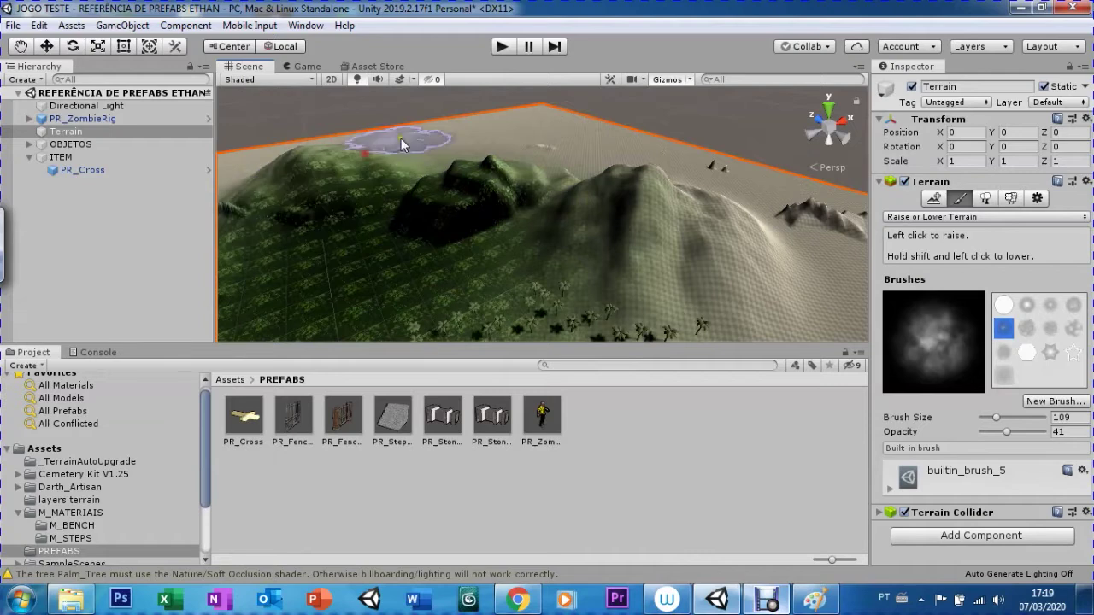
{"action": "left_click_drag", "start_coordinate": [524, 132], "coordinate": [383, 165]}
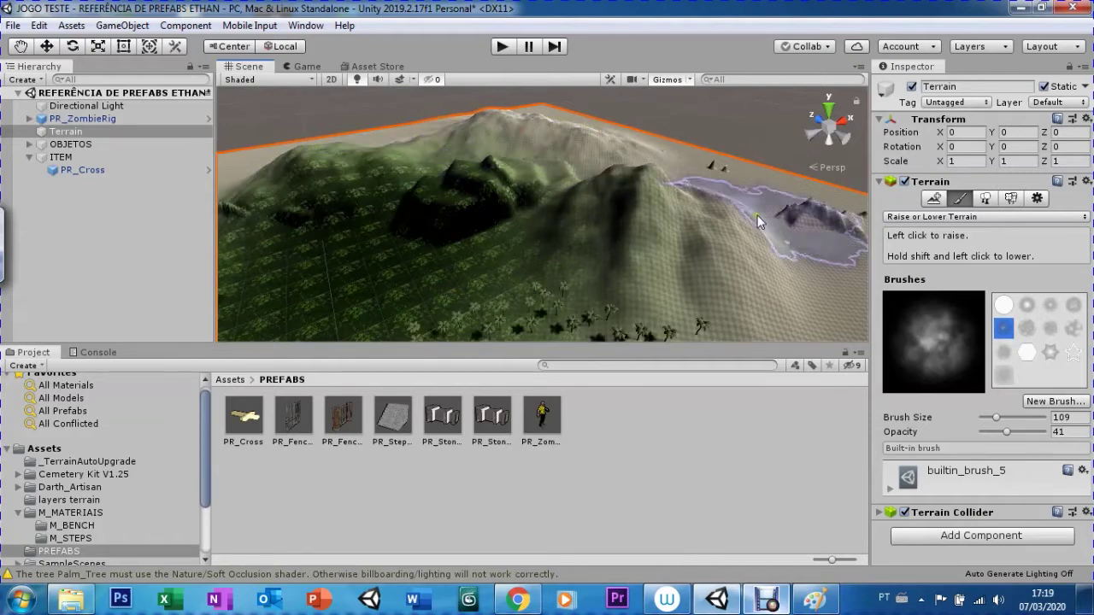
{"action": "left_click", "coordinate": [1031, 199]}
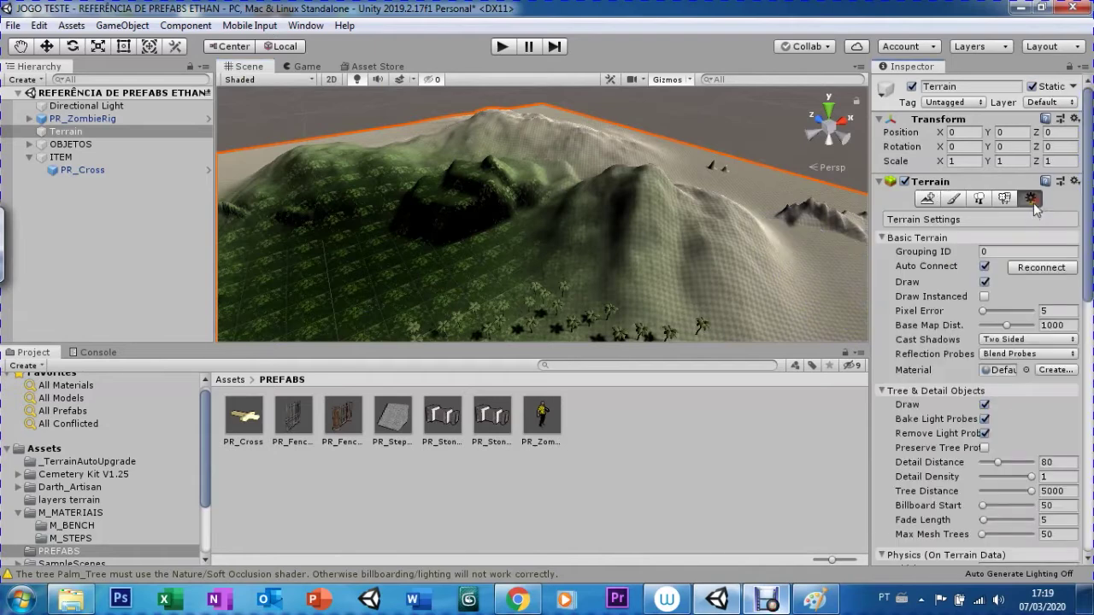
{"action": "left_click_drag", "start_coordinate": [1091, 295], "coordinate": [1084, 419]}
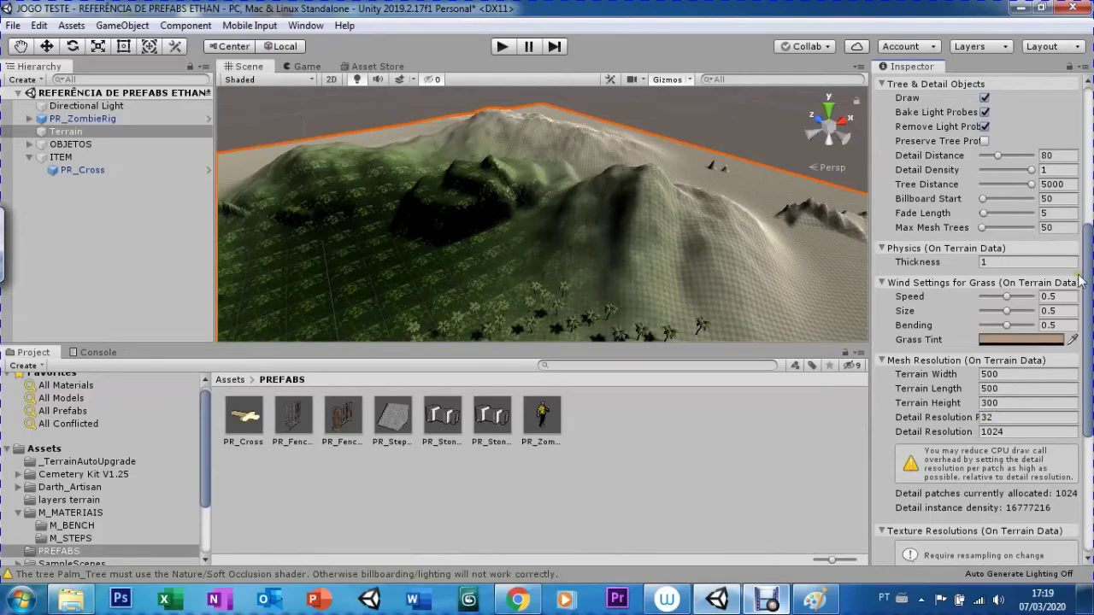
{"action": "scroll", "coordinate": [1026, 205], "scroll_direction": "up", "scroll_amount": 8}
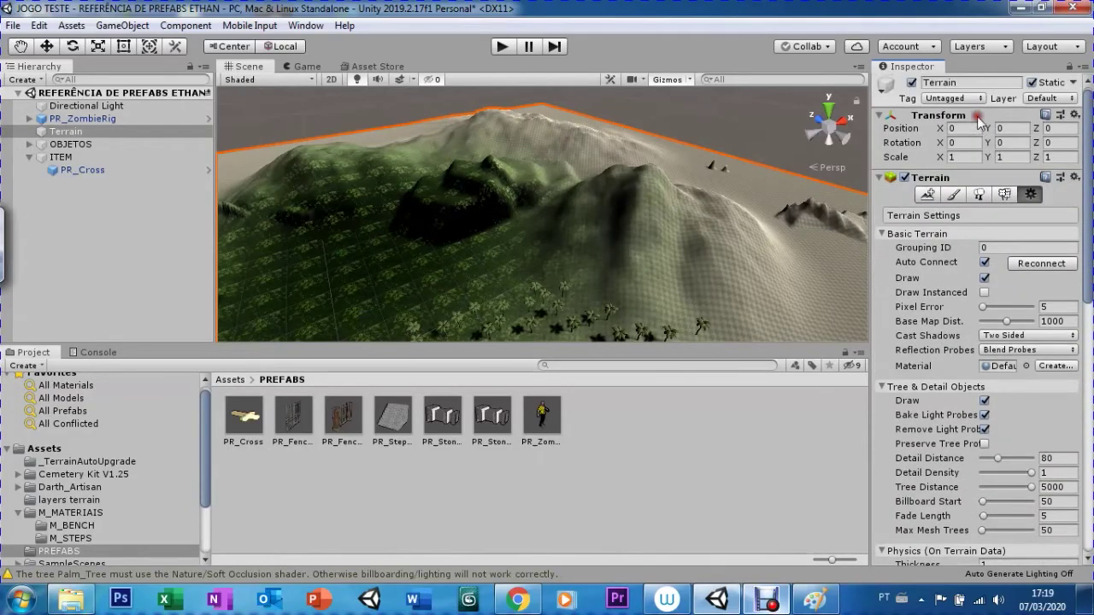
{"action": "left_click", "coordinate": [878, 177]}
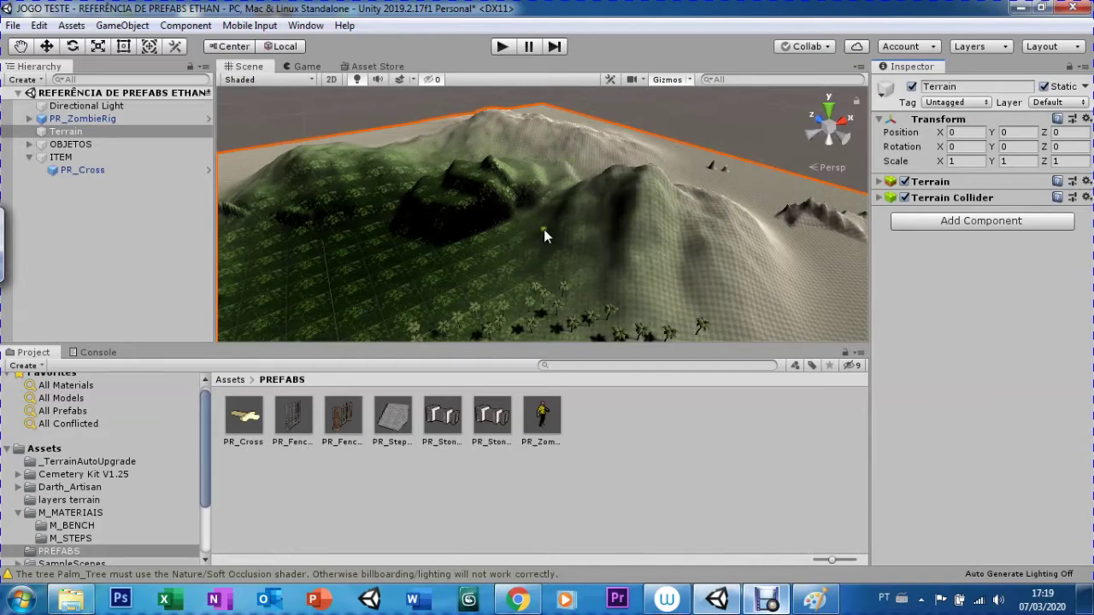
{"action": "left_click", "coordinate": [878, 181]}
{"action": "left_click", "coordinate": [880, 183]}
{"action": "left_click", "coordinate": [880, 182]}
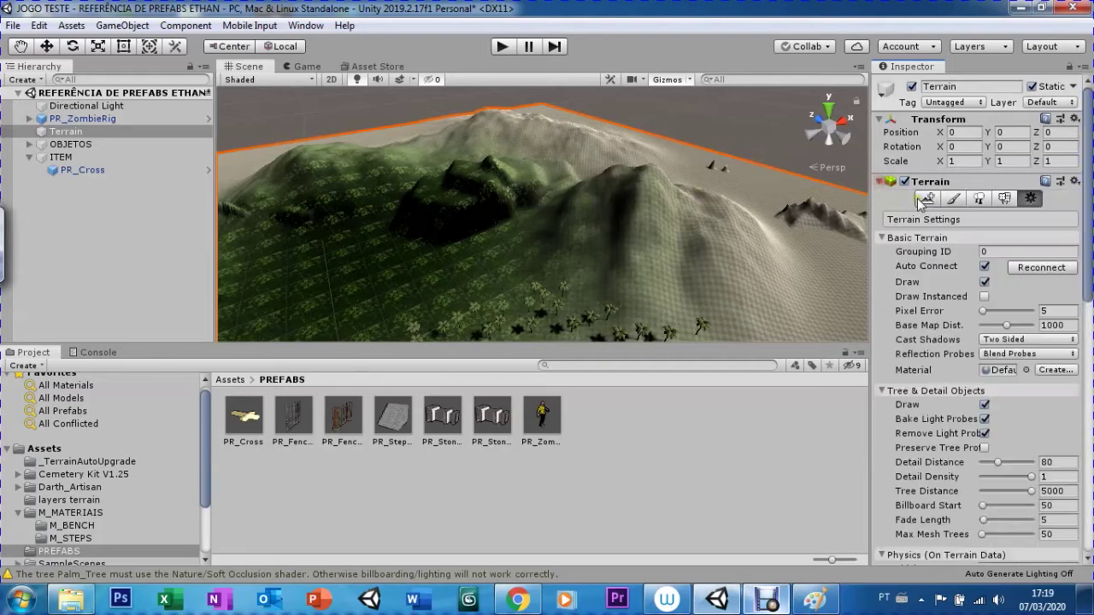
Step: Switch to Paint Texture and paint the grass layer across the hills
{"action": "left_click", "coordinate": [955, 201]}
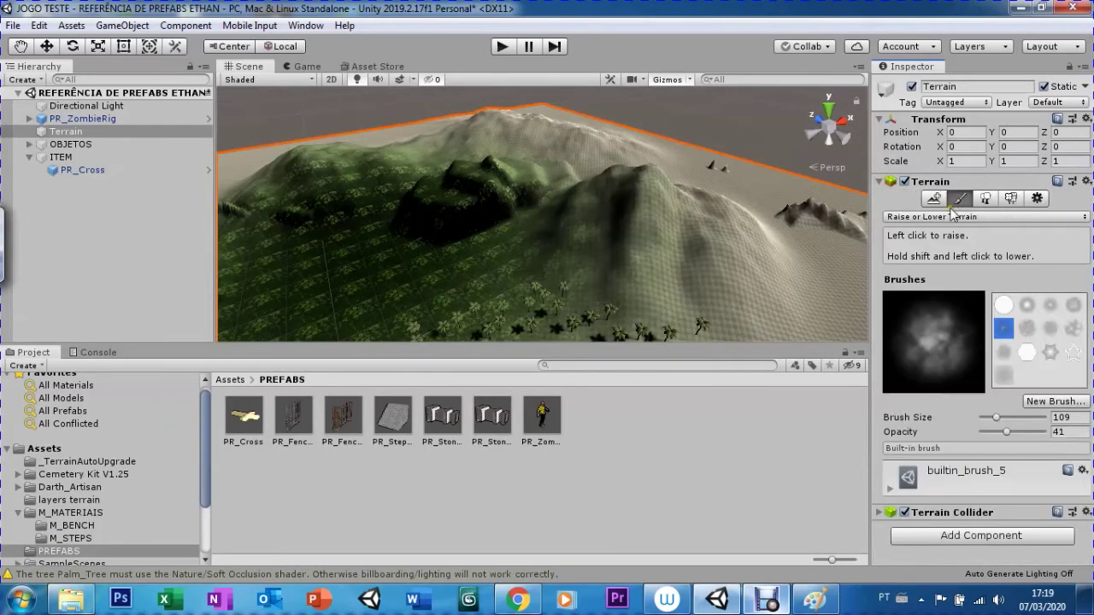
{"action": "left_click", "coordinate": [945, 216]}
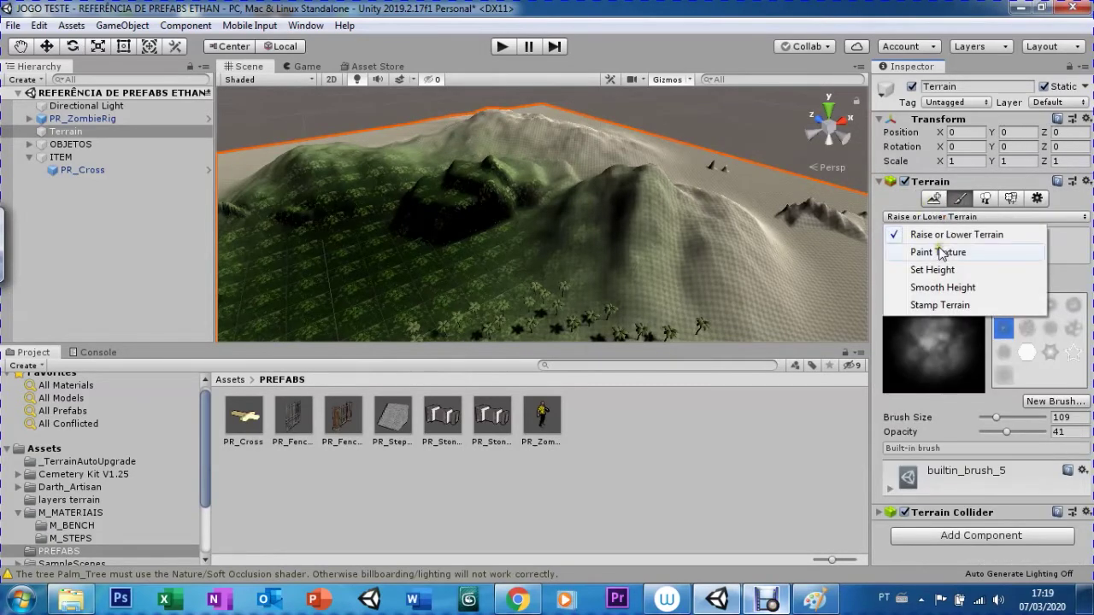
{"action": "left_click", "coordinate": [938, 253]}
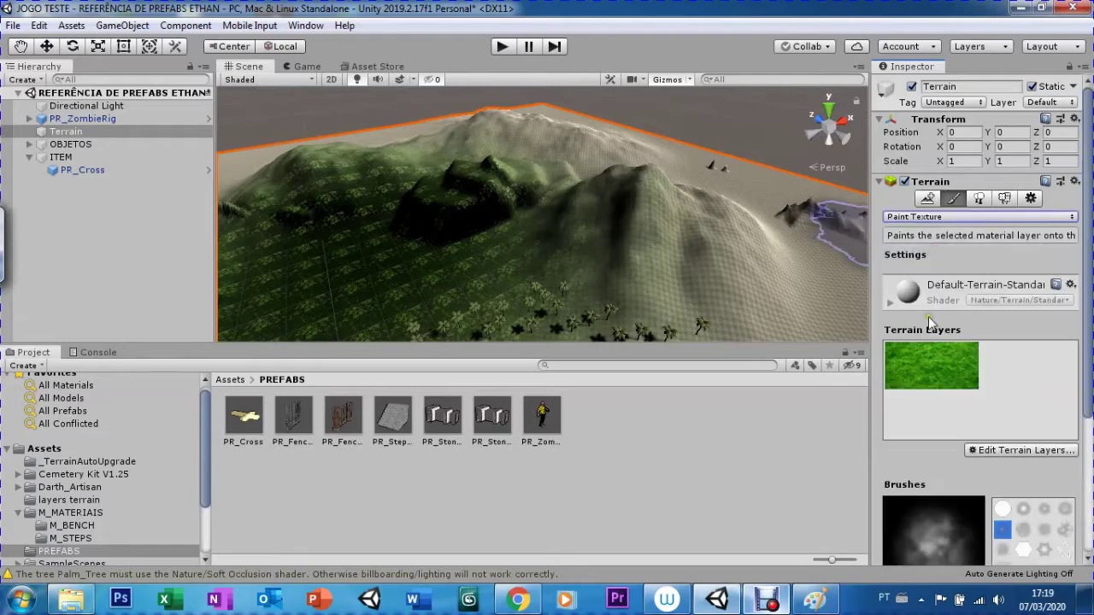
{"action": "left_click", "coordinate": [922, 374]}
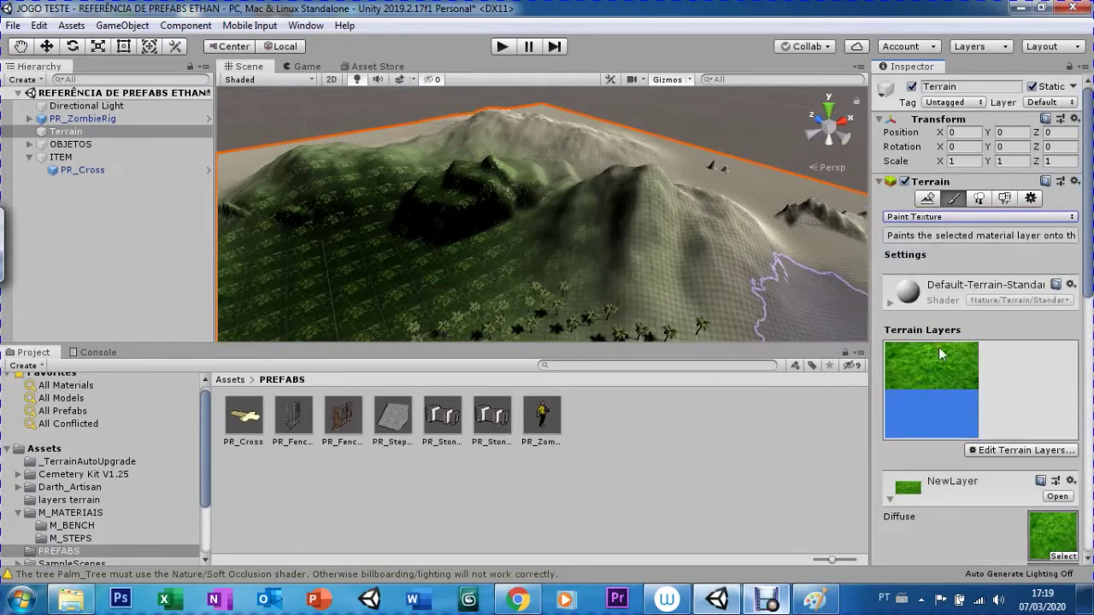
{"action": "mouse_move", "coordinate": [668, 264]}
{"action": "left_mouse_down"}
{"action": "mouse_move", "coordinate": [368, 171]}
{"action": "mouse_move", "coordinate": [287, 286]}
{"action": "left_mouse_up"}
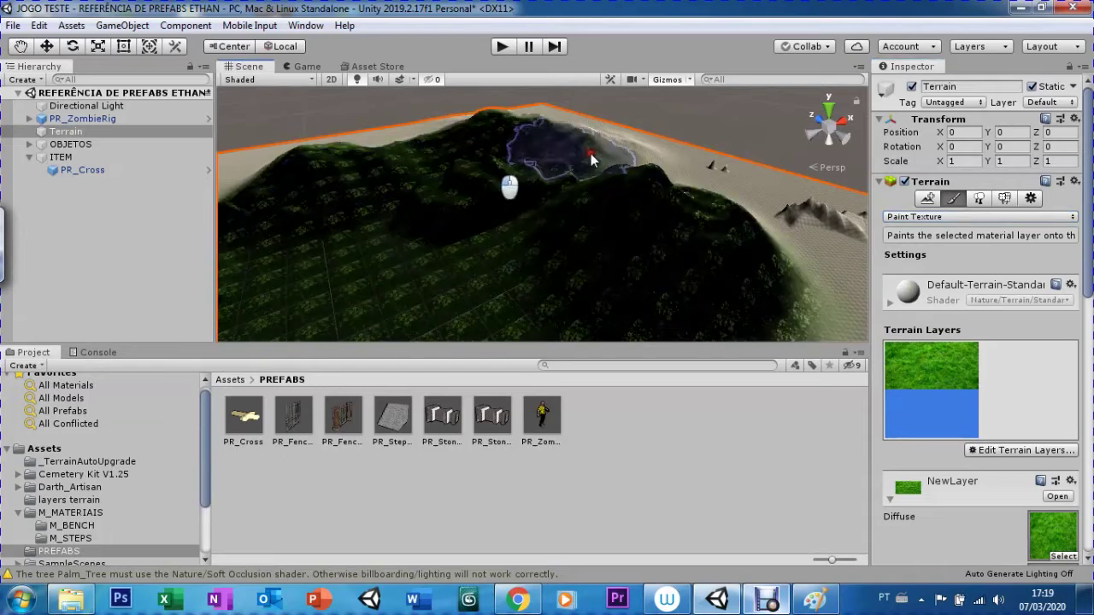
{"action": "left_click_drag", "start_coordinate": [286, 286], "coordinate": [781, 222]}
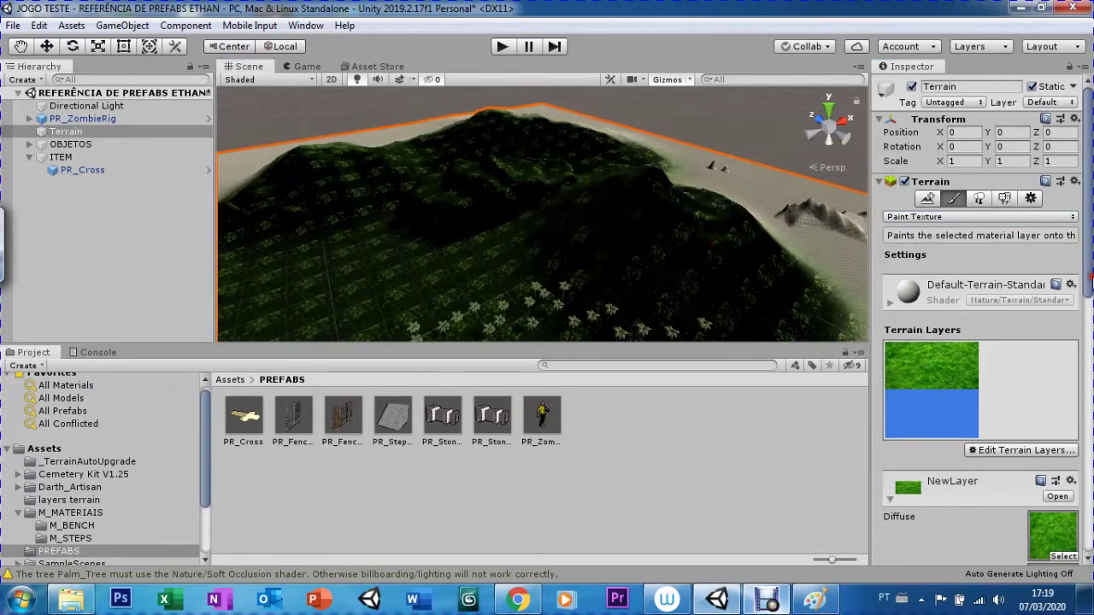
Step: Set the grass layer NewLayer's Normal Scale to 0.1
{"action": "scroll", "coordinate": [981, 342], "scroll_direction": "down", "scroll_amount": 2}
{"action": "scroll", "coordinate": [1021, 398], "scroll_direction": "down", "scroll_amount": 3}
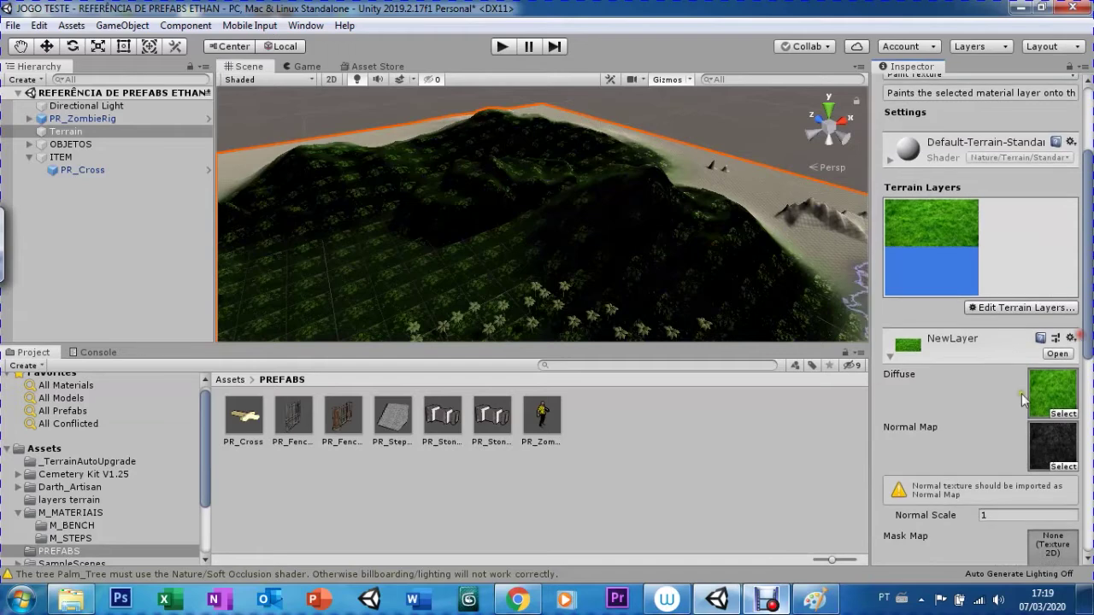
{"action": "left_click", "coordinate": [987, 519]}
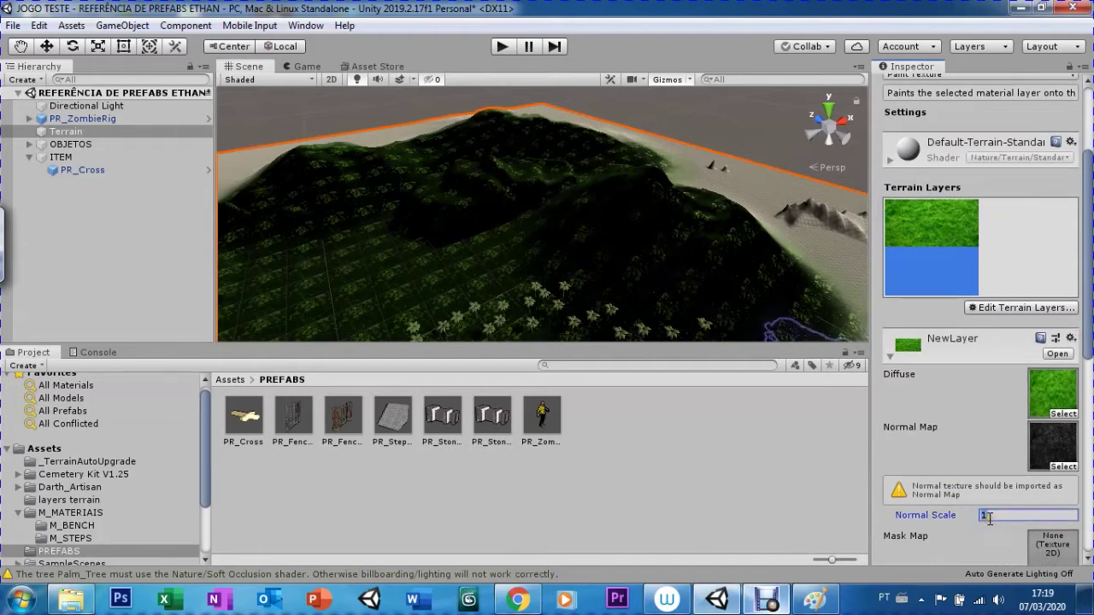
{"action": "type", "text": "."}
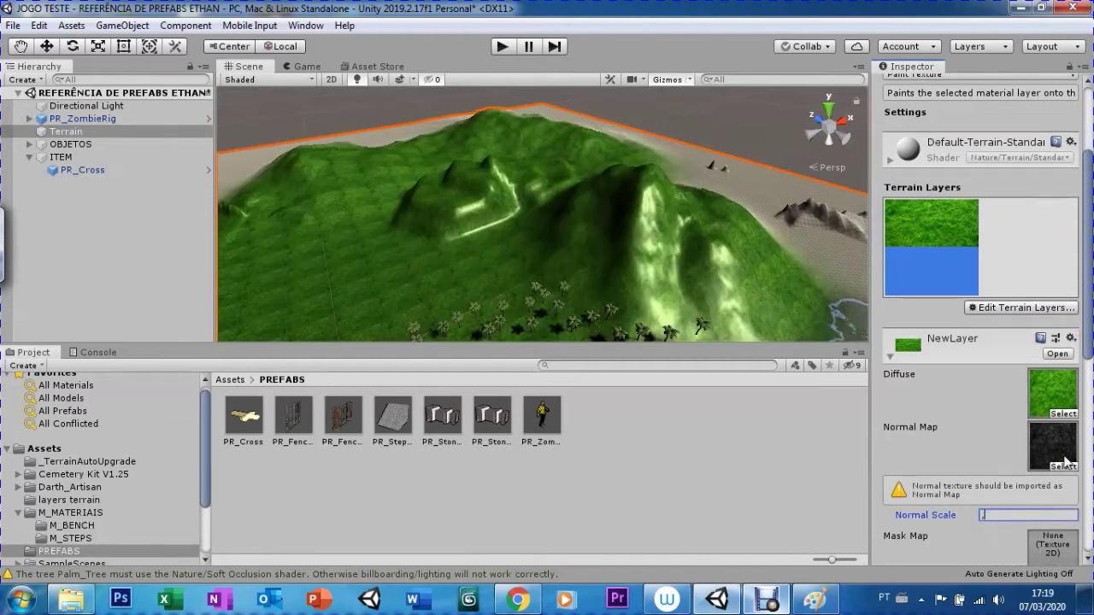
{"action": "type", "text": "1"}
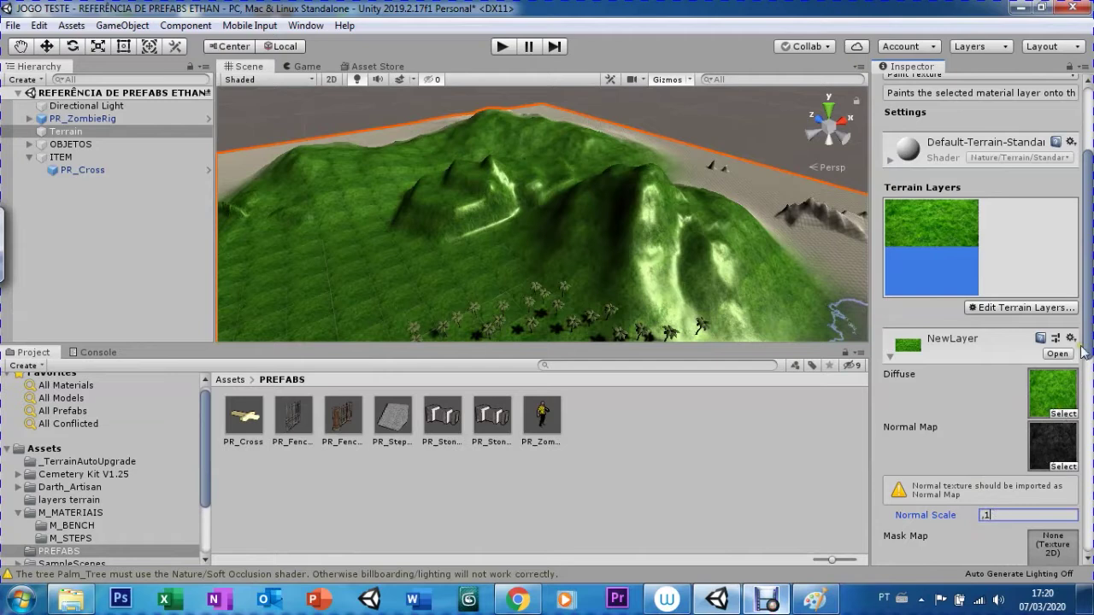
{"action": "left_click_drag", "start_coordinate": [1084, 351], "coordinate": [1086, 374]}
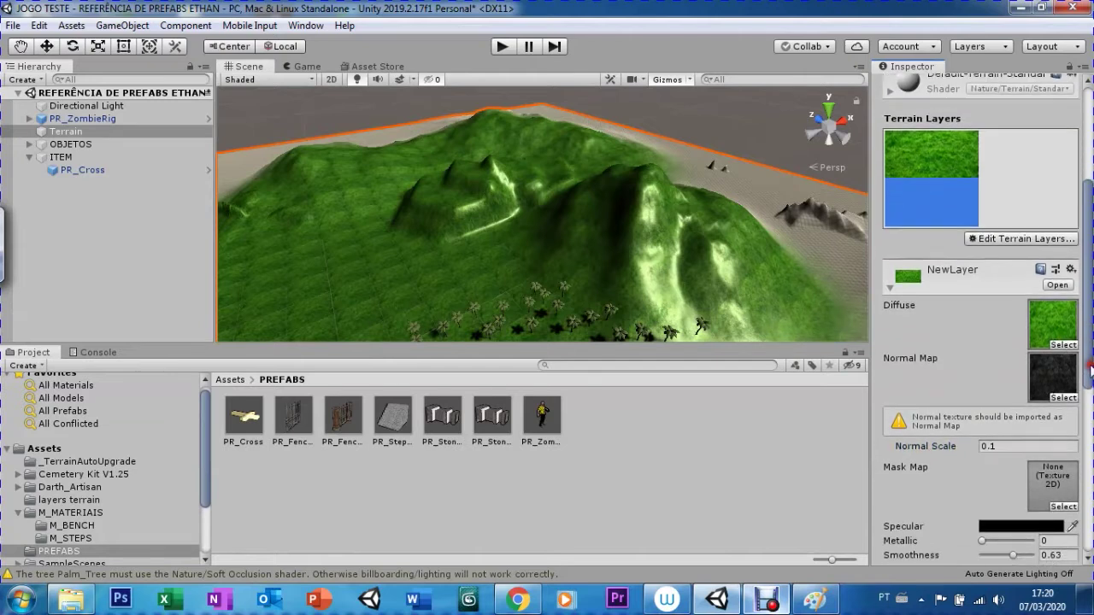
{"action": "left_click", "coordinate": [1007, 446]}
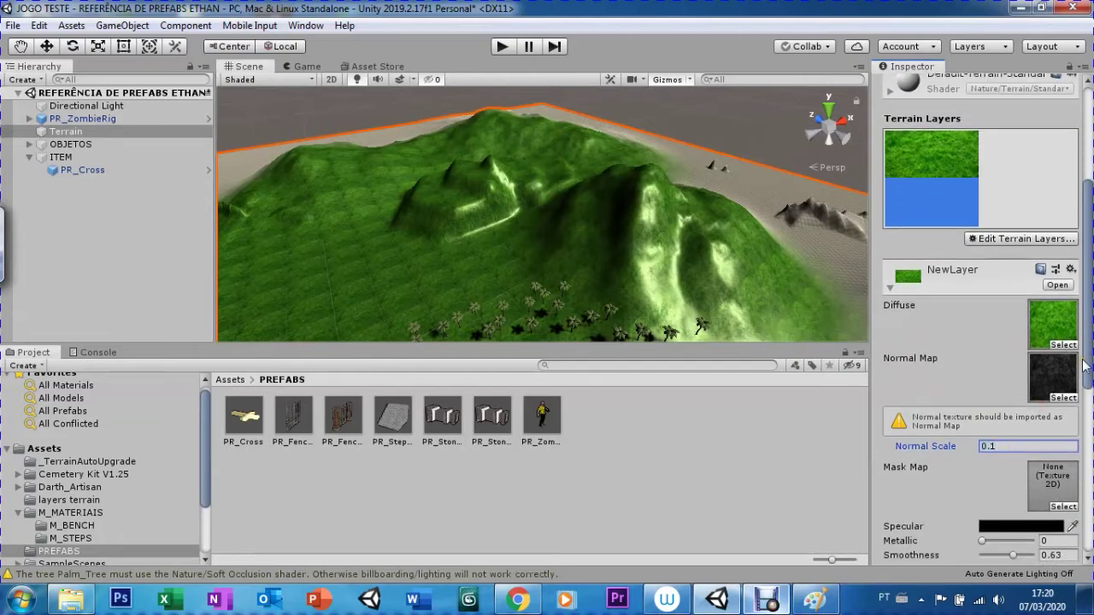
Step: Undo the stray strokes on the central mountain and upper-left hills, then exit the painting tool
{"action": "left_click_drag", "start_coordinate": [565, 243], "coordinate": [565, 243]}
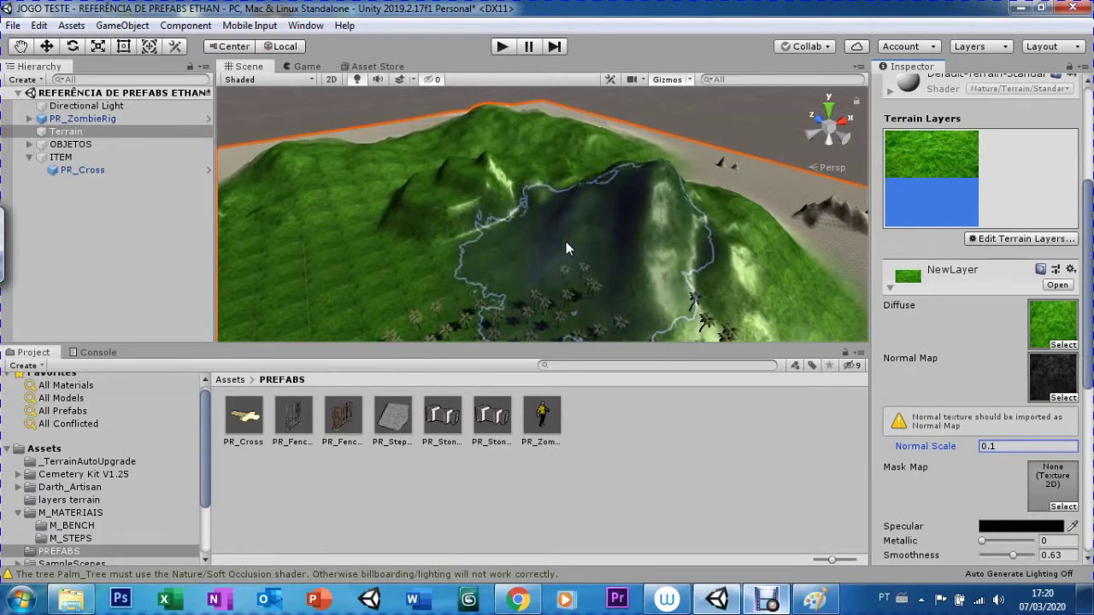
{"action": "key", "text": "ctrl+z"}
{"action": "left_click_drag", "start_coordinate": [429, 165], "coordinate": [390, 181]}
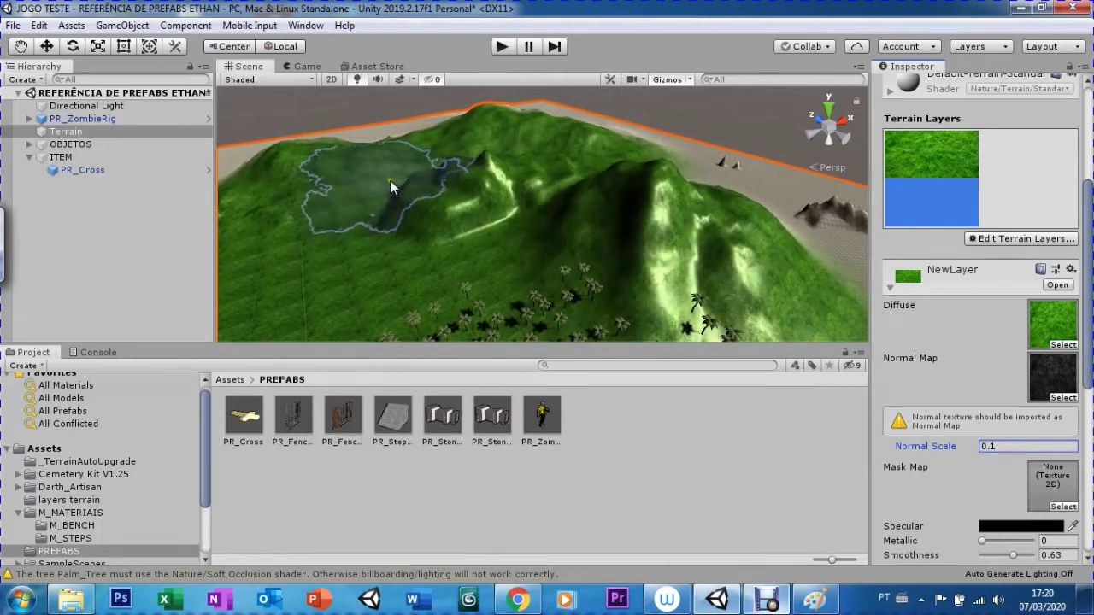
{"action": "key", "text": "ctrl+z"}
{"action": "key", "text": "q"}
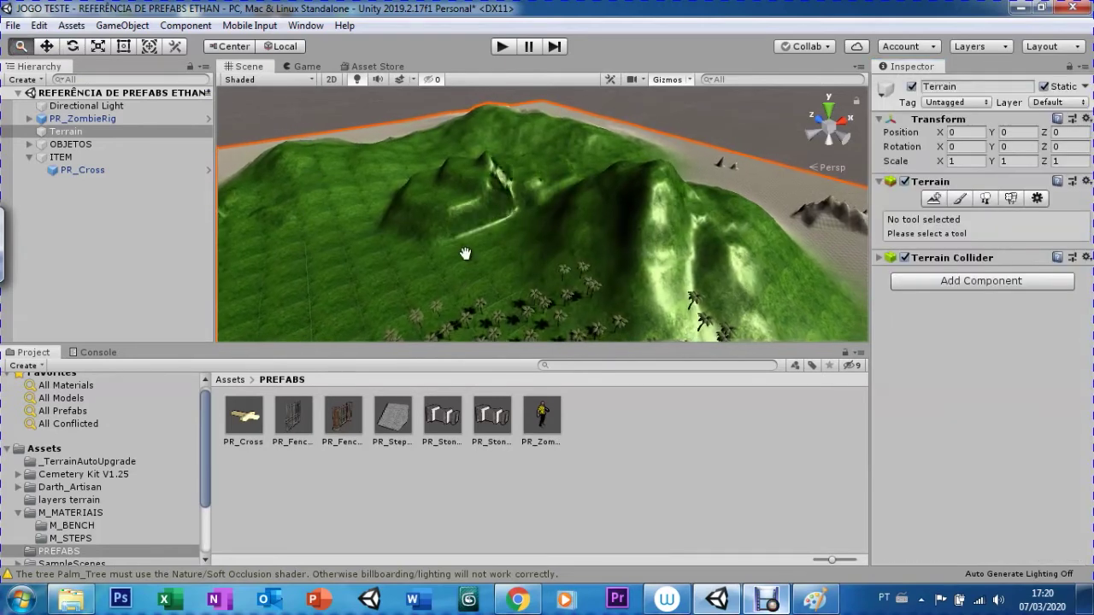
Step: Frame the PR_ZombieRig character, then reselect and frame the whole terrain
{"action": "left_click", "coordinate": [52, 120]}
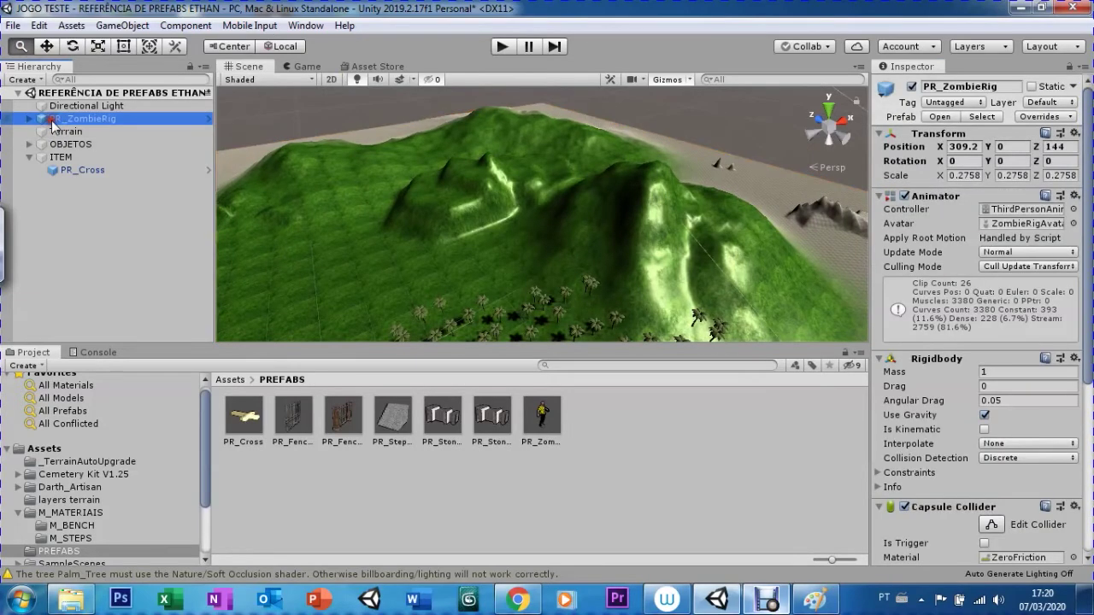
{"action": "double_click", "coordinate": [52, 121]}
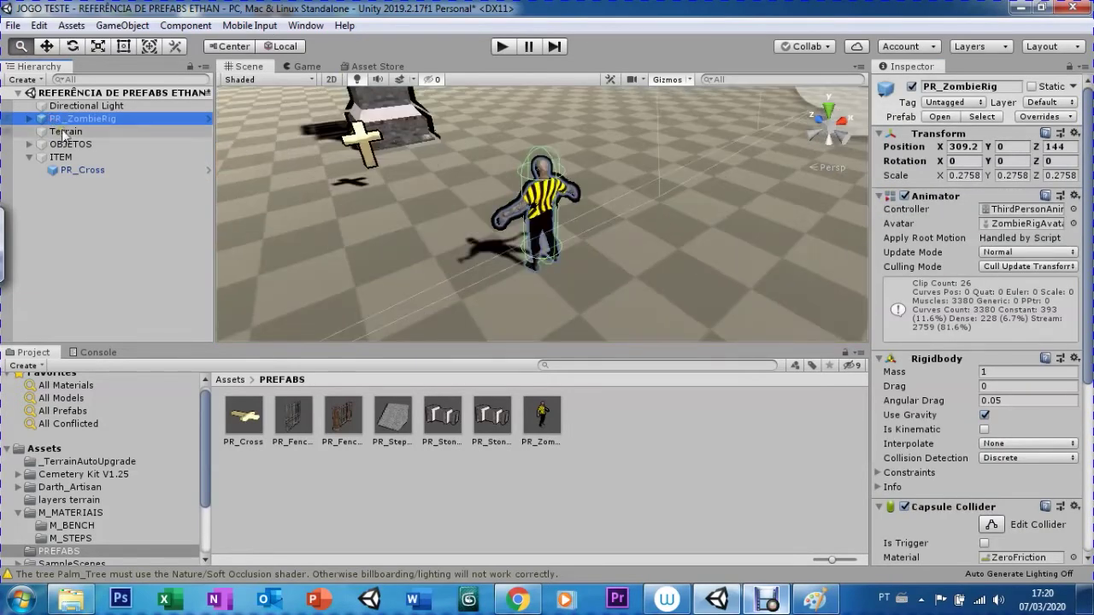
{"action": "key", "text": "w"}
{"action": "left_click", "coordinate": [684, 250]}
{"action": "key", "text": "f"}
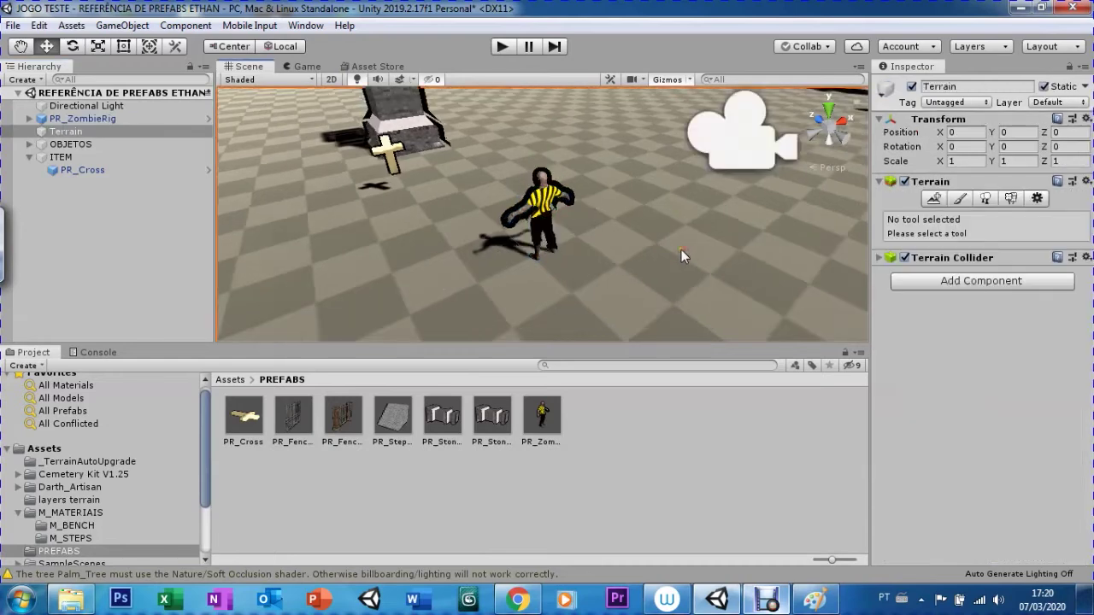
Step: Set the texture-painting brush Opacity to 100 and preview the terrain in the Game view
{"action": "left_click", "coordinate": [961, 198]}
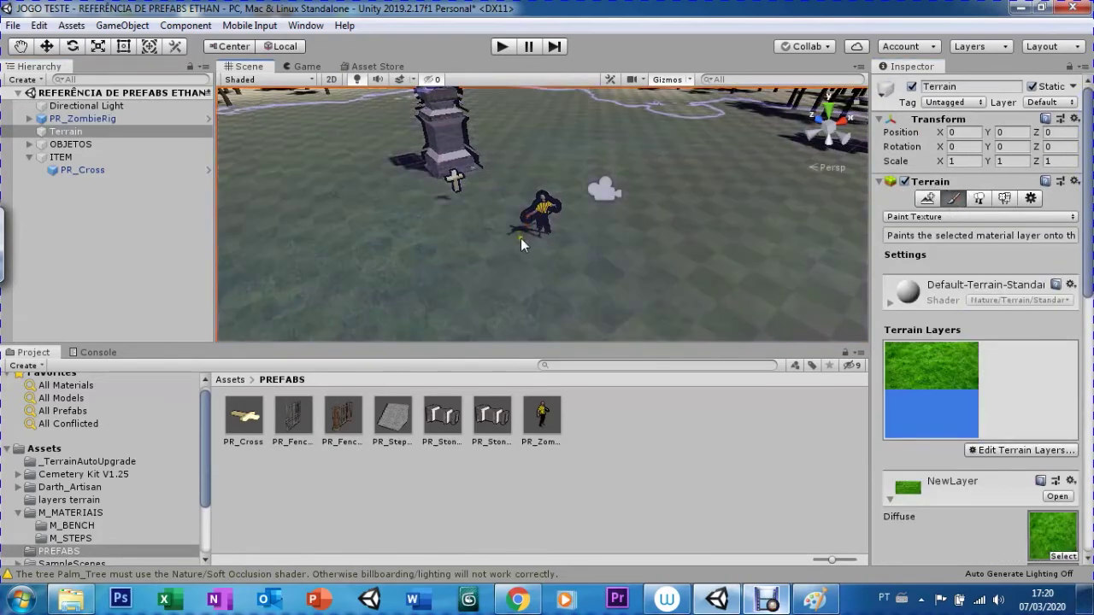
{"action": "scroll", "coordinate": [982, 341], "scroll_direction": "down", "scroll_amount": 10}
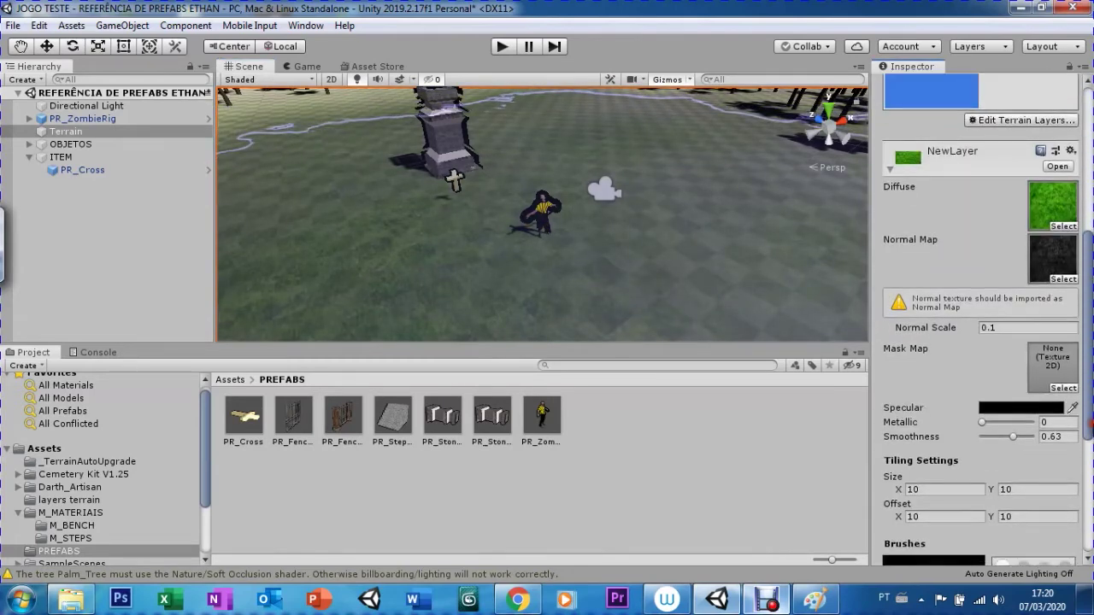
{"action": "scroll", "coordinate": [1019, 495], "scroll_direction": "down", "scroll_amount": 2}
{"action": "scroll", "coordinate": [1019, 494], "scroll_direction": "down", "scroll_amount": 2}
{"action": "scroll", "coordinate": [1018, 495], "scroll_direction": "down", "scroll_amount": 4}
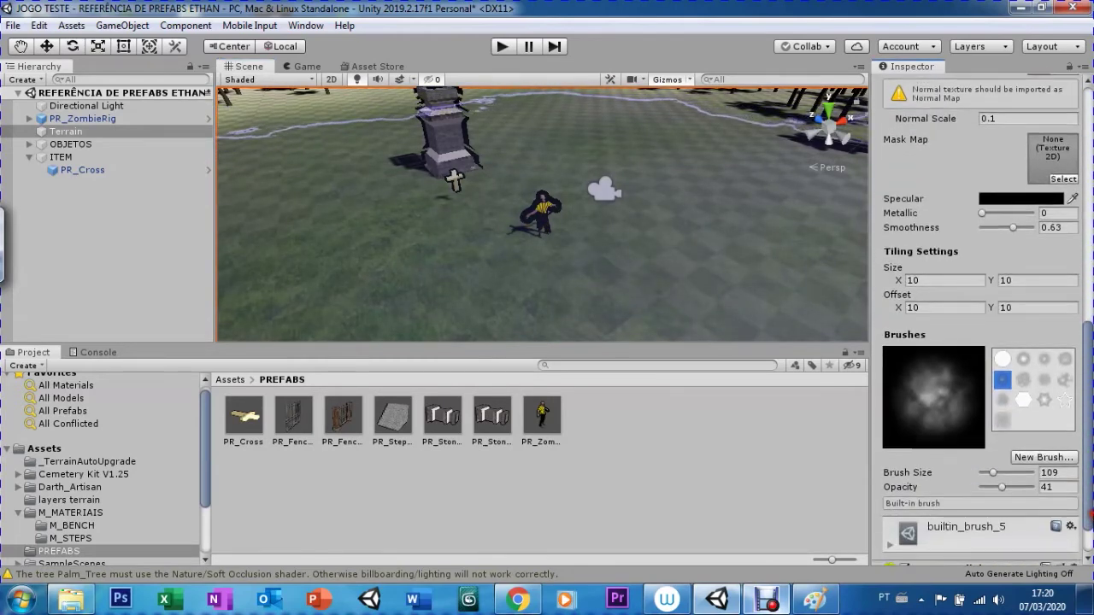
{"action": "left_click", "coordinate": [1031, 488]}
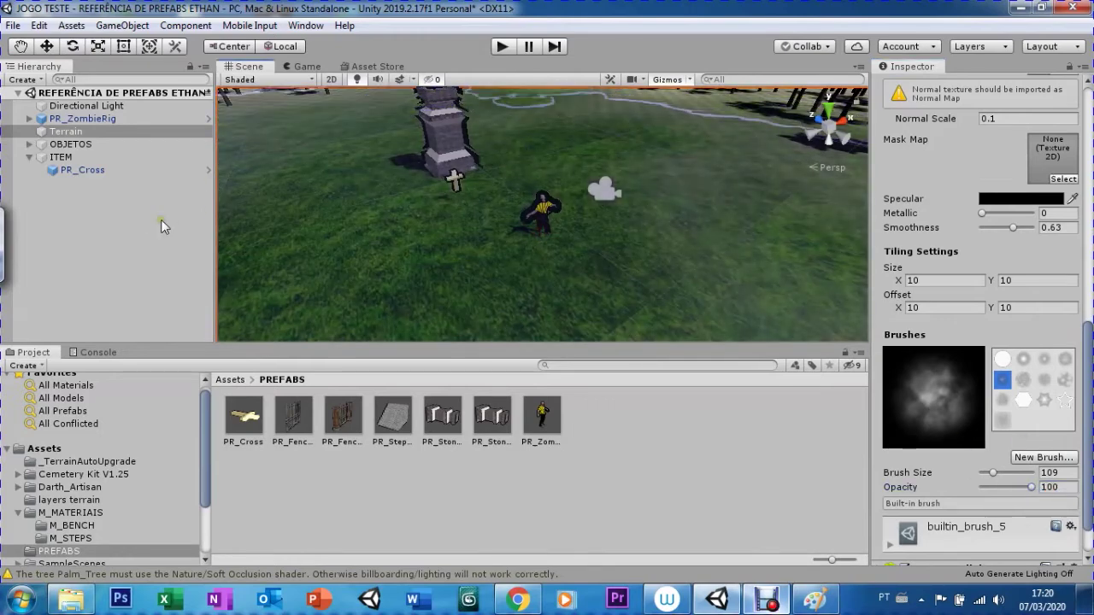
{"action": "left_click", "coordinate": [290, 68]}
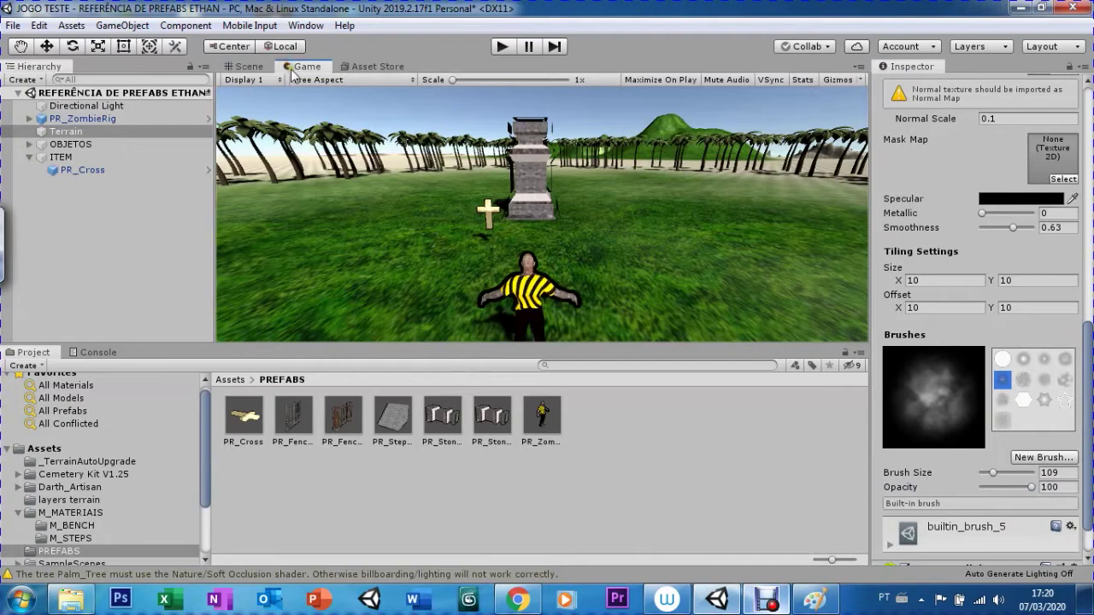
Step: Set NewLayer's Normal Scale to 1 and check it in the Game view
{"action": "left_click", "coordinate": [247, 68]}
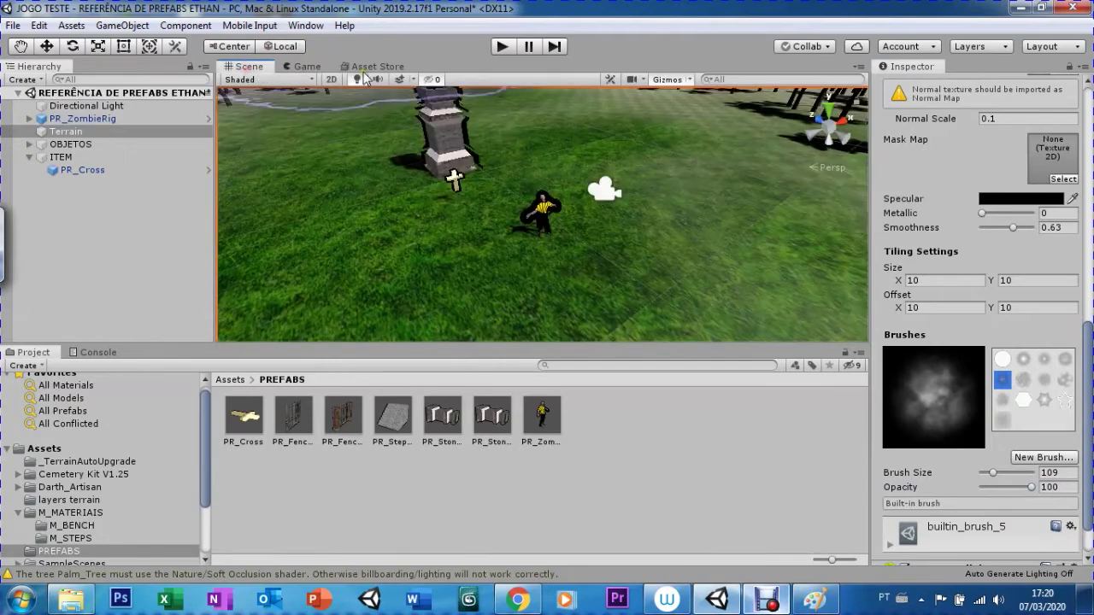
{"action": "scroll", "coordinate": [1091, 275], "scroll_direction": "up", "scroll_amount": 3}
{"action": "scroll", "coordinate": [1090, 275], "scroll_direction": "up", "scroll_amount": 2}
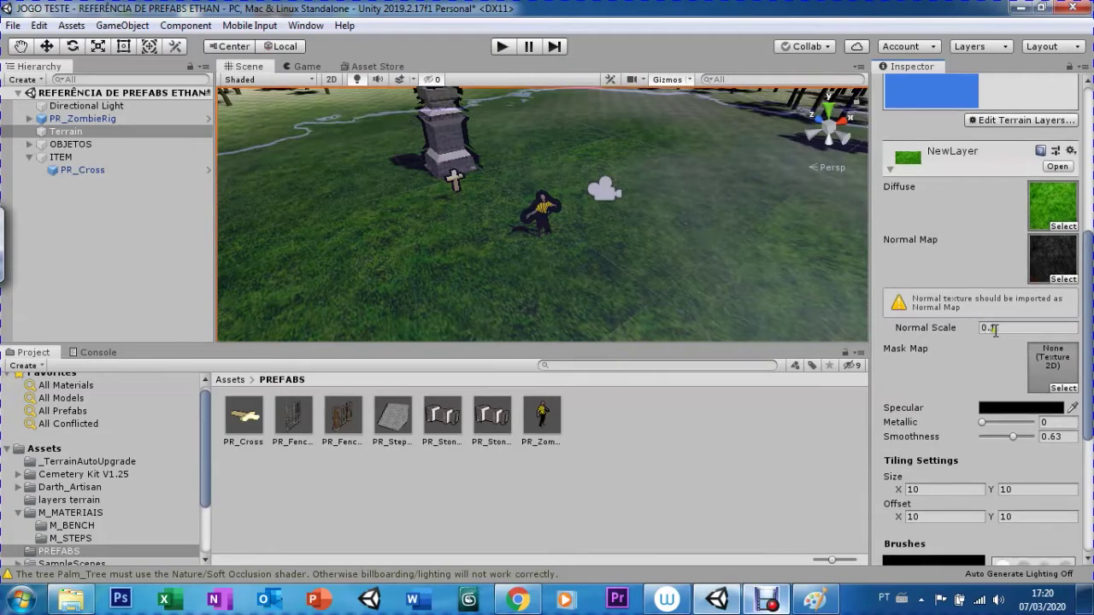
{"action": "left_click", "coordinate": [1017, 328]}
{"action": "type", "text": "1"}
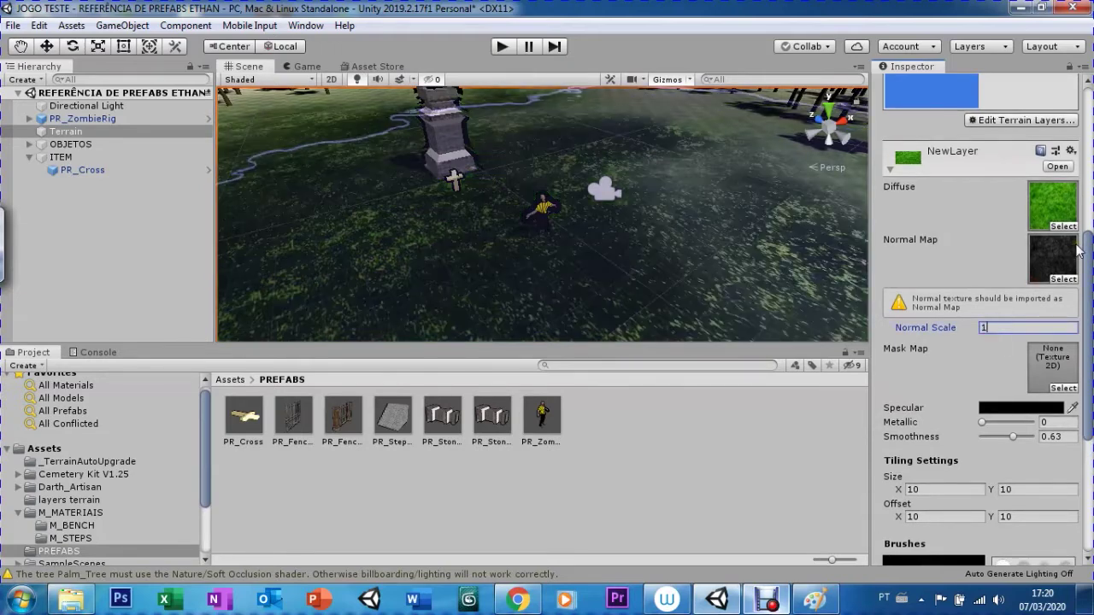
{"action": "left_click", "coordinate": [304, 67]}
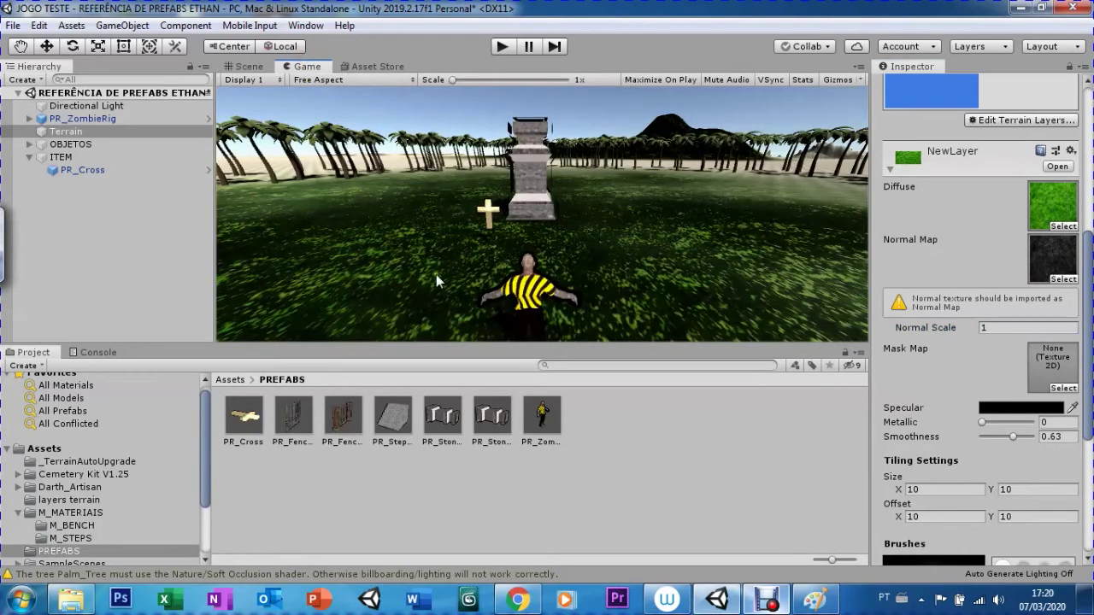
Step: Set Normal Scale back to 0.1 and return to the Scene view
{"action": "left_click", "coordinate": [992, 331]}
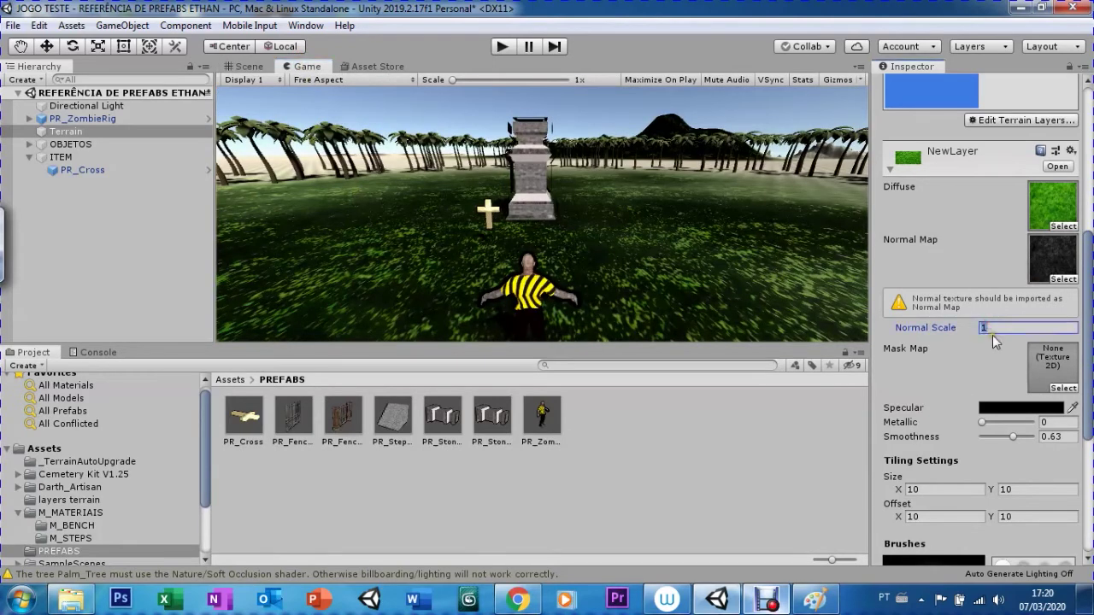
{"action": "type", "text": "."}
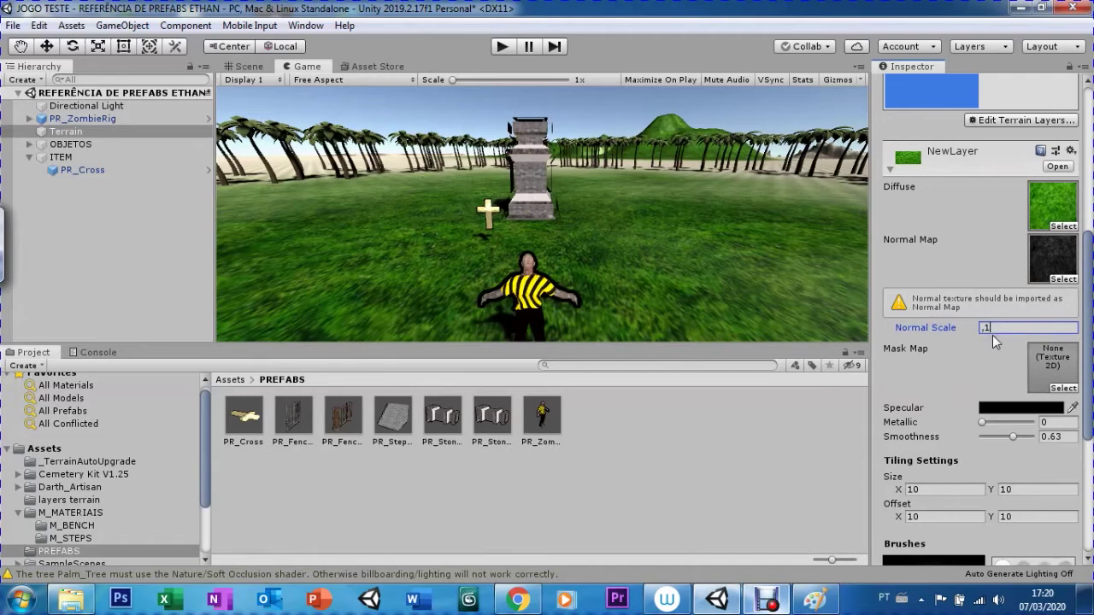
{"action": "key", "text": "Return"}
{"action": "left_click", "coordinate": [249, 66]}
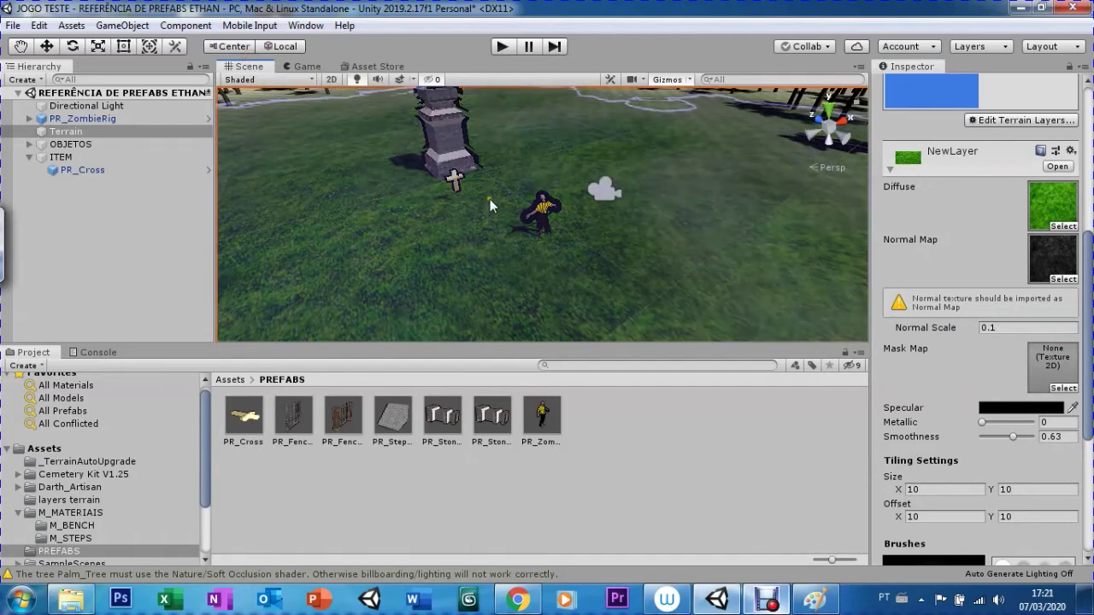
{"action": "left_click_drag", "start_coordinate": [1088, 342], "coordinate": [1090, 344]}
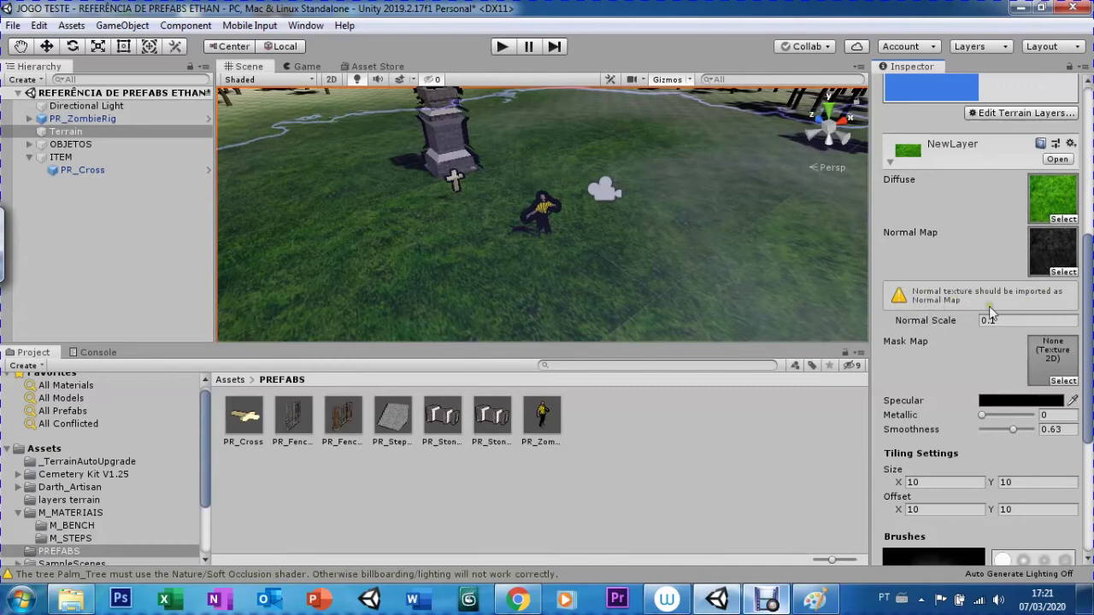
{"action": "left_click_drag", "start_coordinate": [1088, 309], "coordinate": [1084, 179]}
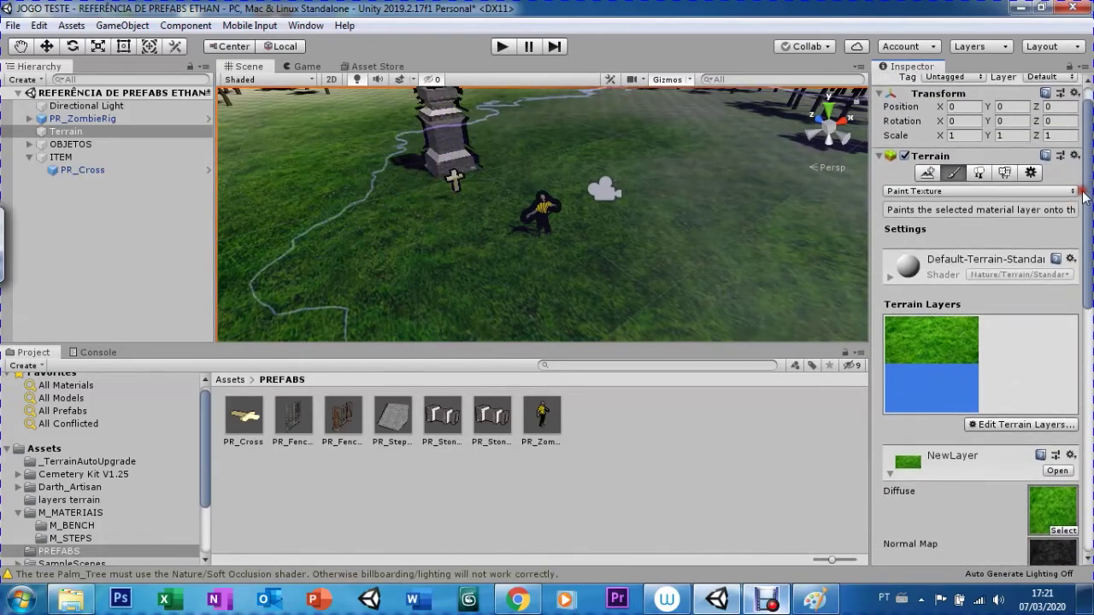
Step: Clear the Palm_Tree and audio-listener warnings from the Console, then return to the PREFABS folder
{"action": "left_click_drag", "start_coordinate": [1085, 180], "coordinate": [1085, 200]}
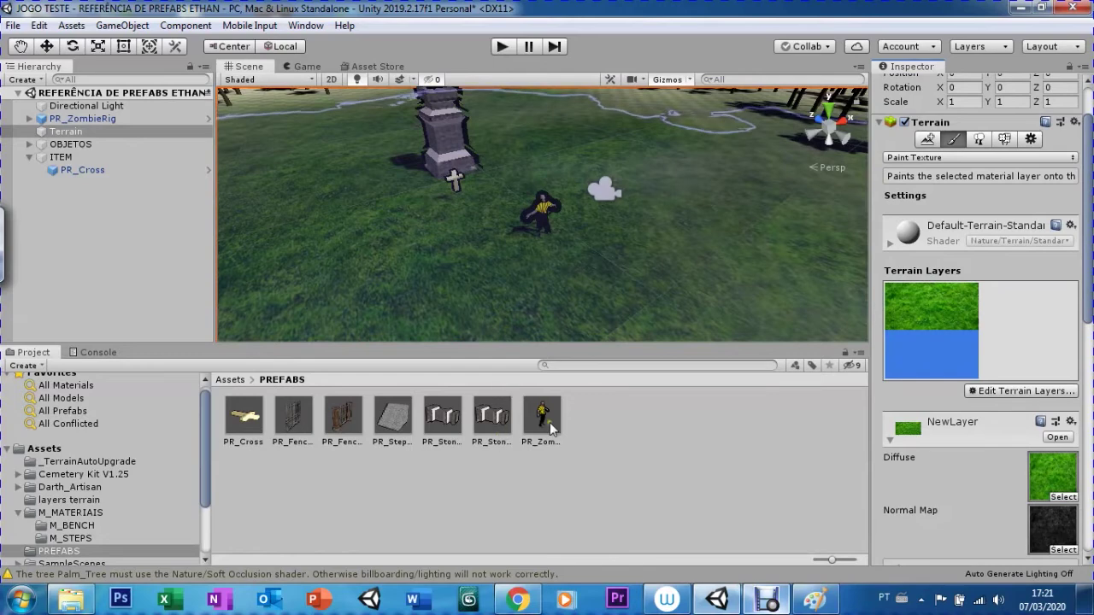
{"action": "left_click", "coordinate": [94, 353]}
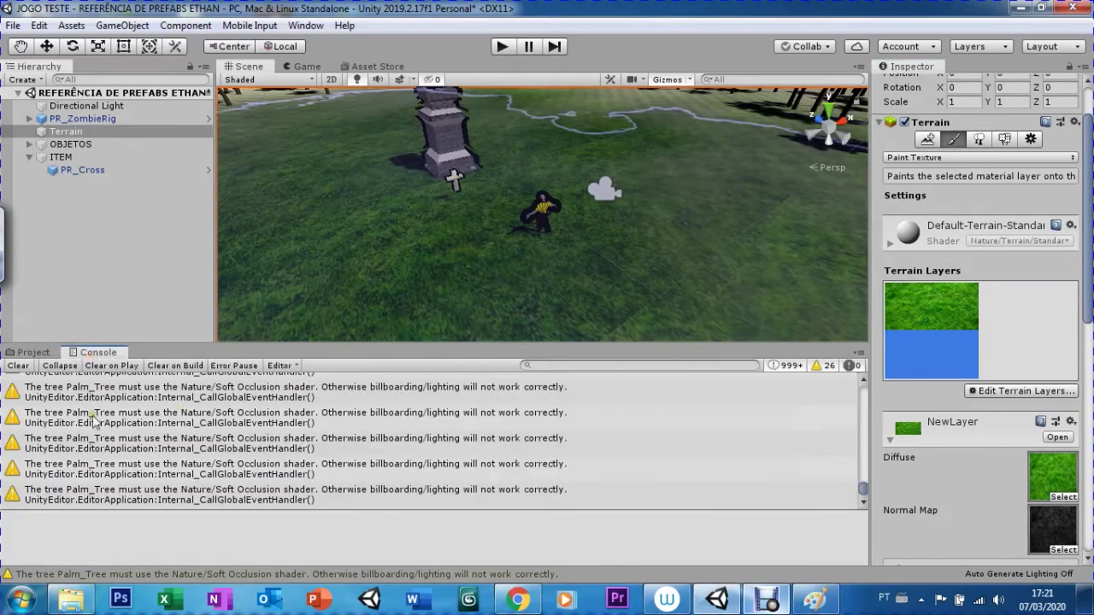
{"action": "left_click_drag", "start_coordinate": [863, 489], "coordinate": [863, 396]}
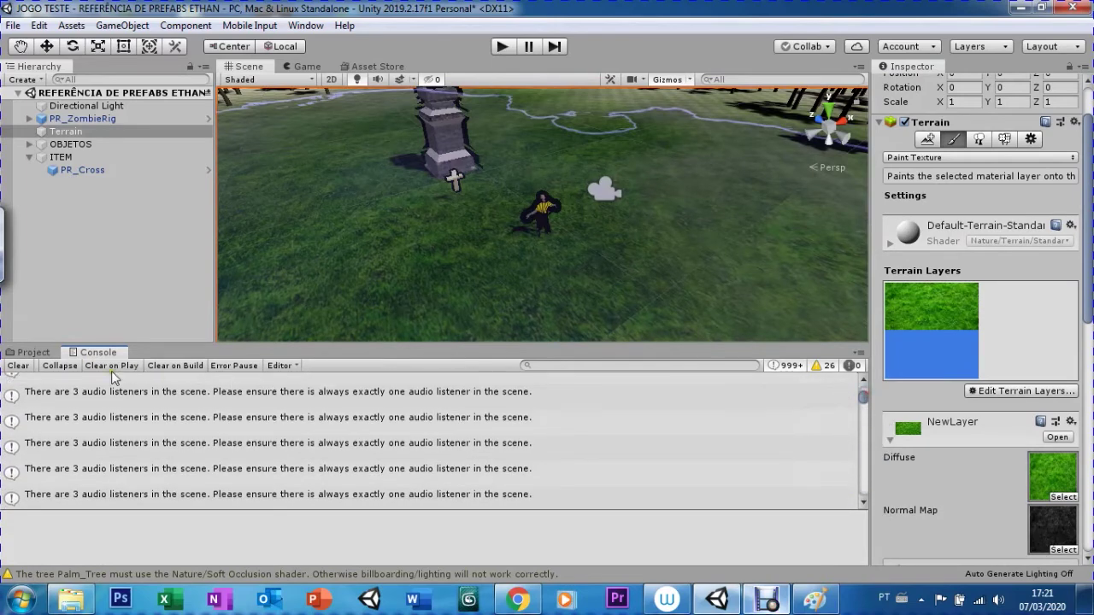
{"action": "left_click", "coordinate": [18, 367]}
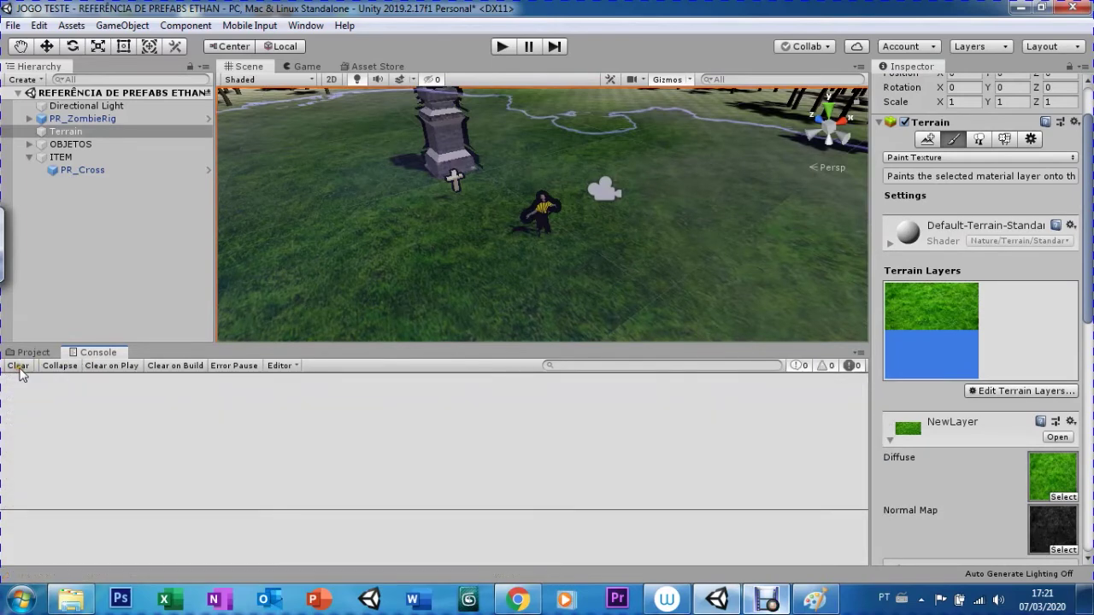
{"action": "left_click", "coordinate": [30, 353]}
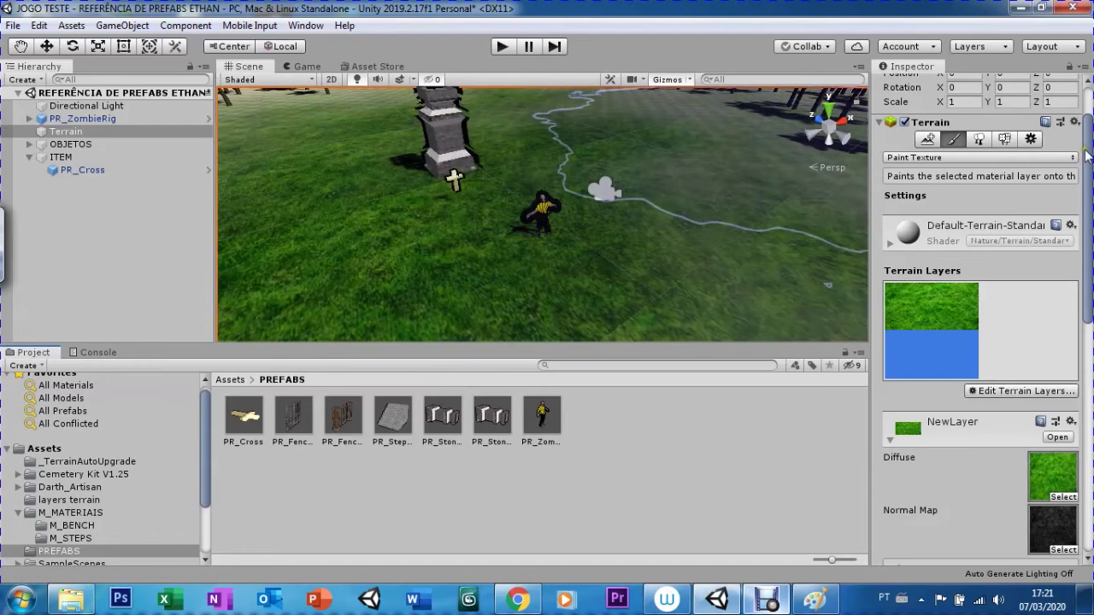
Step: Lower NewLayer's Smoothness slider to 0.32
{"action": "scroll", "coordinate": [1067, 208], "scroll_direction": "up", "scroll_amount": 1}
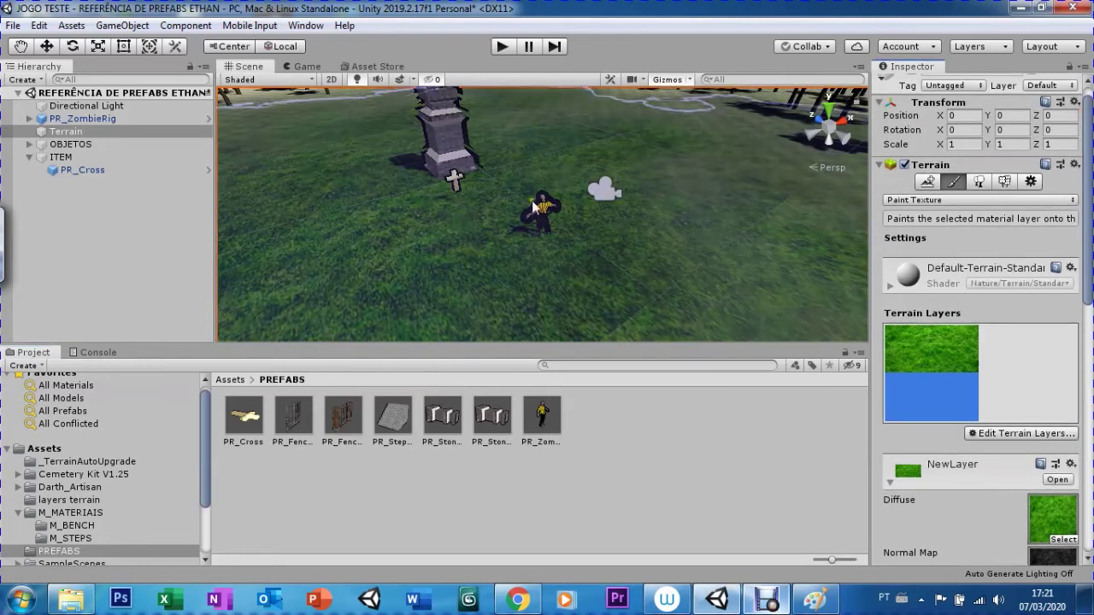
{"action": "scroll", "coordinate": [1085, 268], "scroll_direction": "down", "scroll_amount": 3}
{"action": "scroll", "coordinate": [1089, 325], "scroll_direction": "down", "scroll_amount": 3}
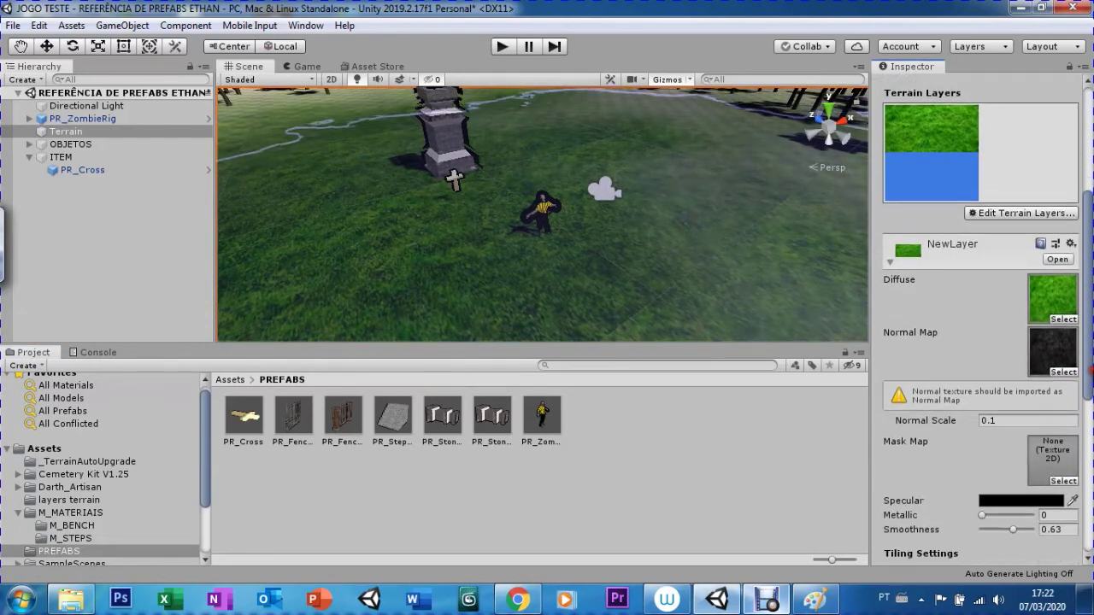
{"action": "scroll", "coordinate": [1091, 256], "scroll_direction": "up", "scroll_amount": 8}
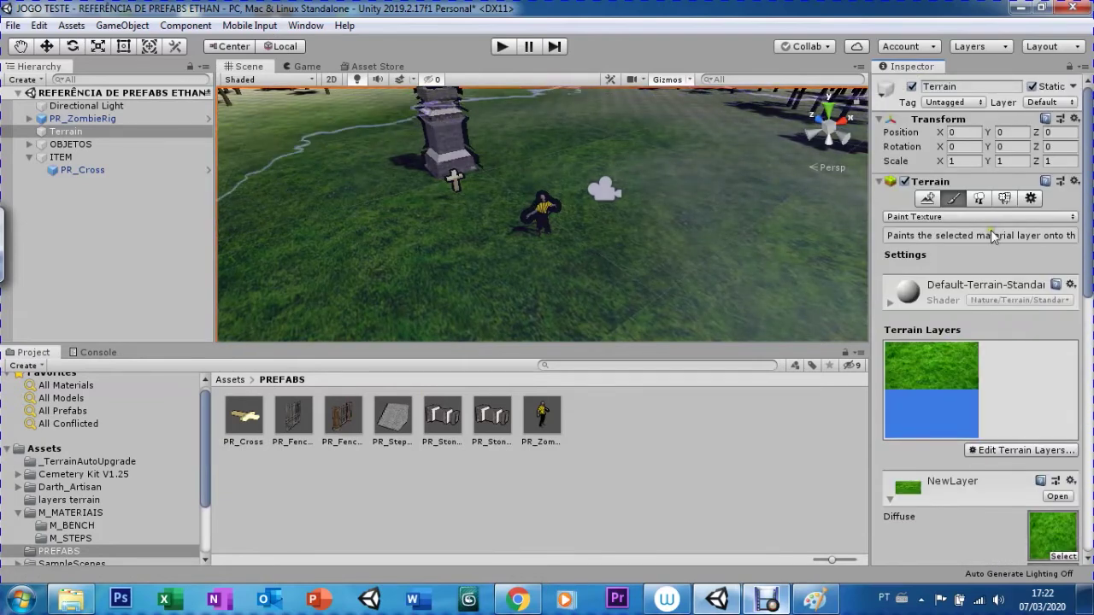
{"action": "scroll", "coordinate": [1086, 342], "scroll_direction": "down", "scroll_amount": 5}
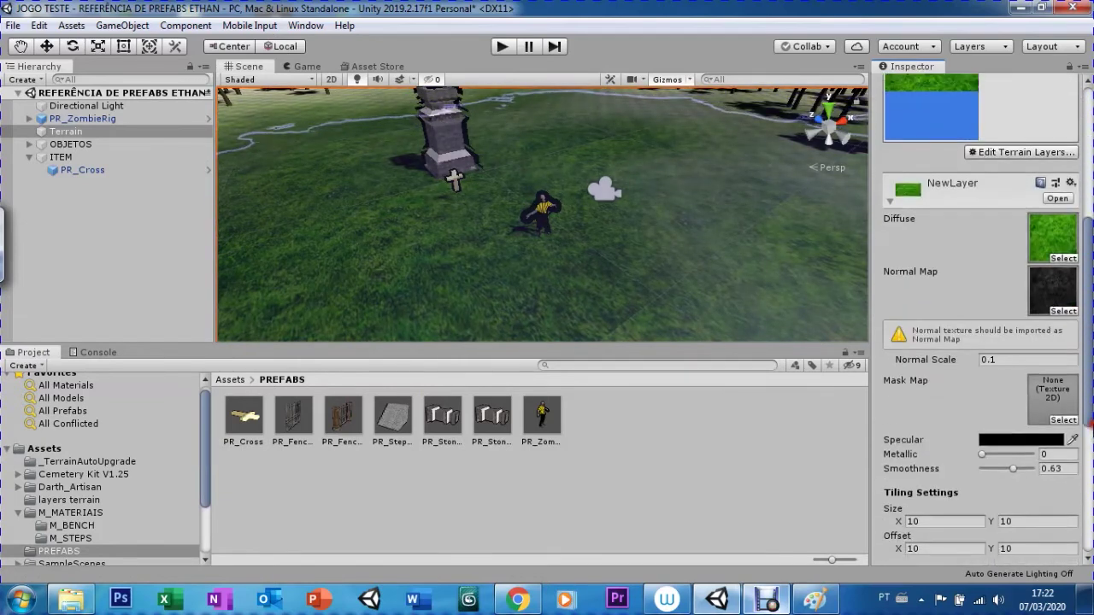
{"action": "scroll", "coordinate": [1088, 425], "scroll_direction": "down", "scroll_amount": 1}
{"action": "mouse_move", "coordinate": [1010, 461]}
{"action": "left_mouse_down"}
{"action": "mouse_move", "coordinate": [983, 462]}
{"action": "mouse_move", "coordinate": [1000, 465]}
{"action": "left_mouse_up"}
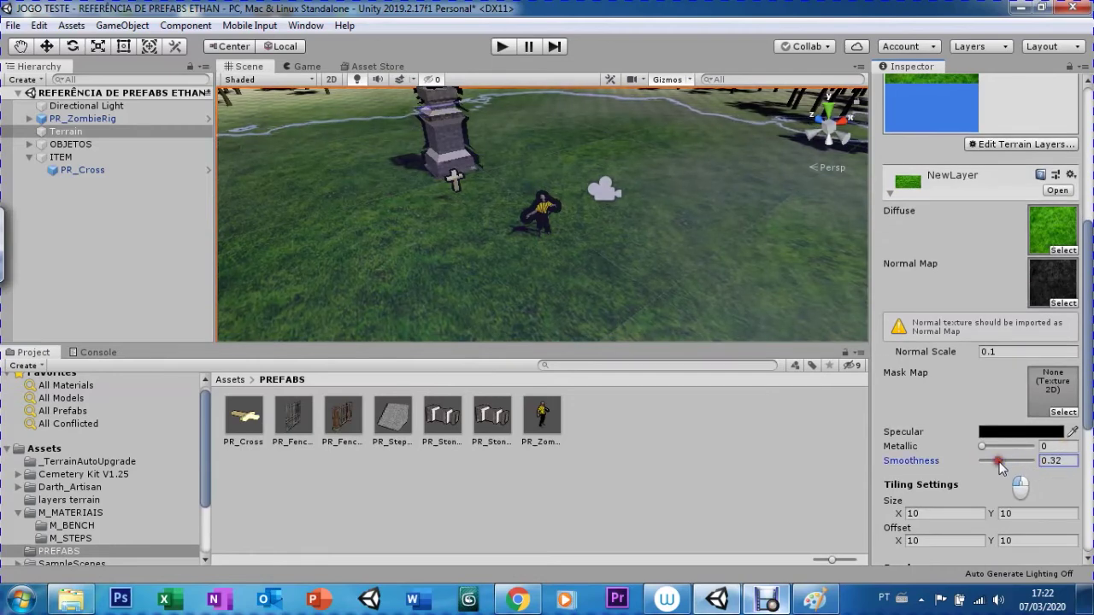
Step: Set the layer's Tiling Offset to X 0, Y 0 and preview it in the Game view
{"action": "scroll", "coordinate": [1085, 427], "scroll_direction": "down", "scroll_amount": 4}
{"action": "scroll", "coordinate": [1085, 427], "scroll_direction": "down", "scroll_amount": 1}
{"action": "left_click", "coordinate": [974, 377]}
{"action": "type", "text": "0"}
{"action": "key", "text": "Tab"}
{"action": "type", "text": "0"}
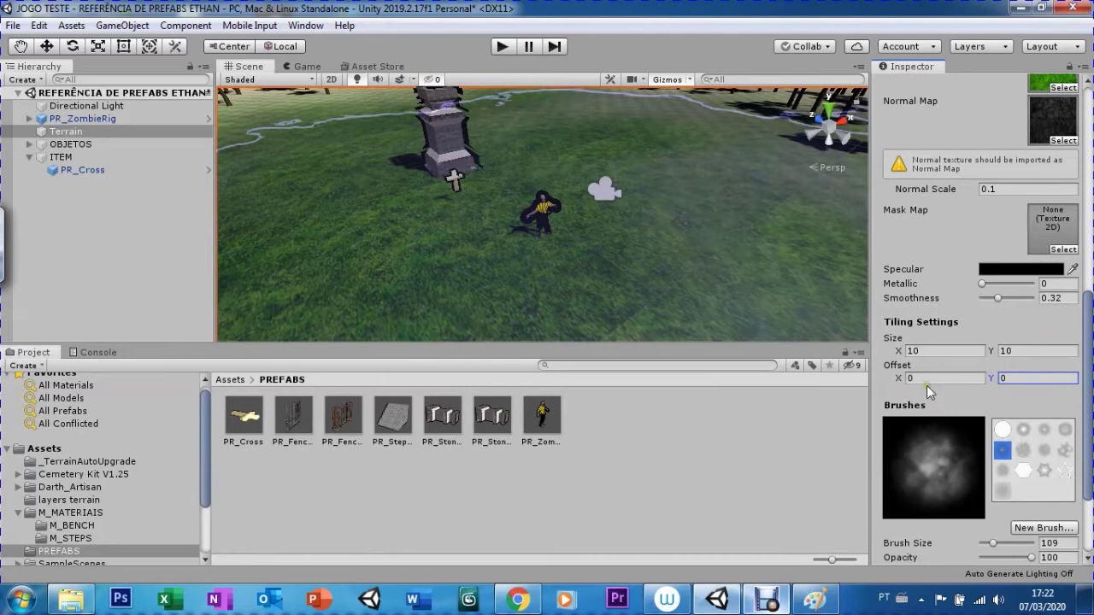
{"action": "key", "text": "Return"}
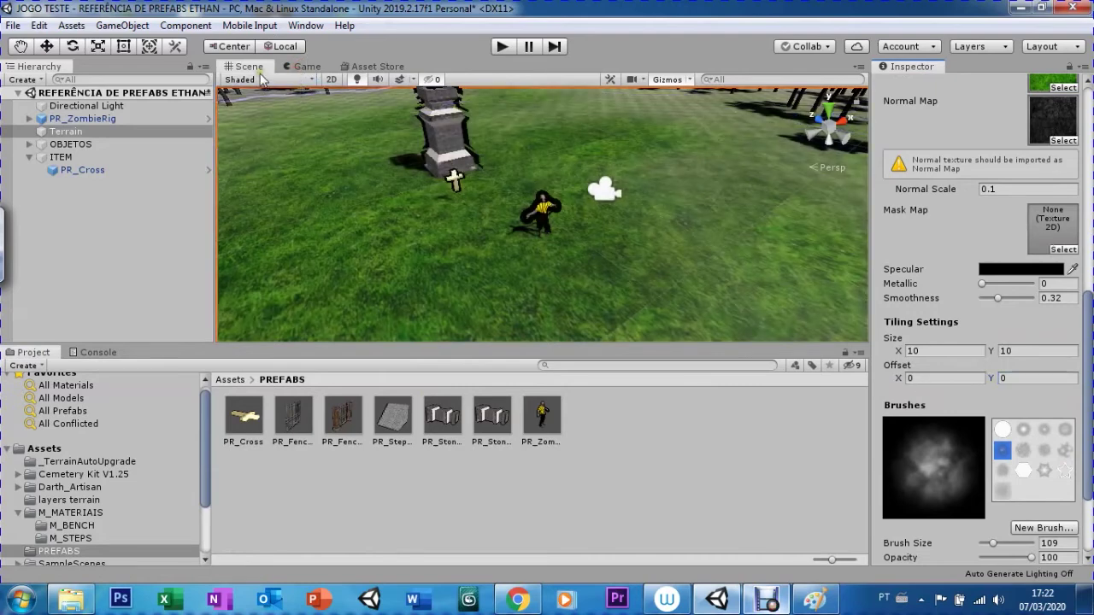
{"action": "left_click", "coordinate": [299, 68]}
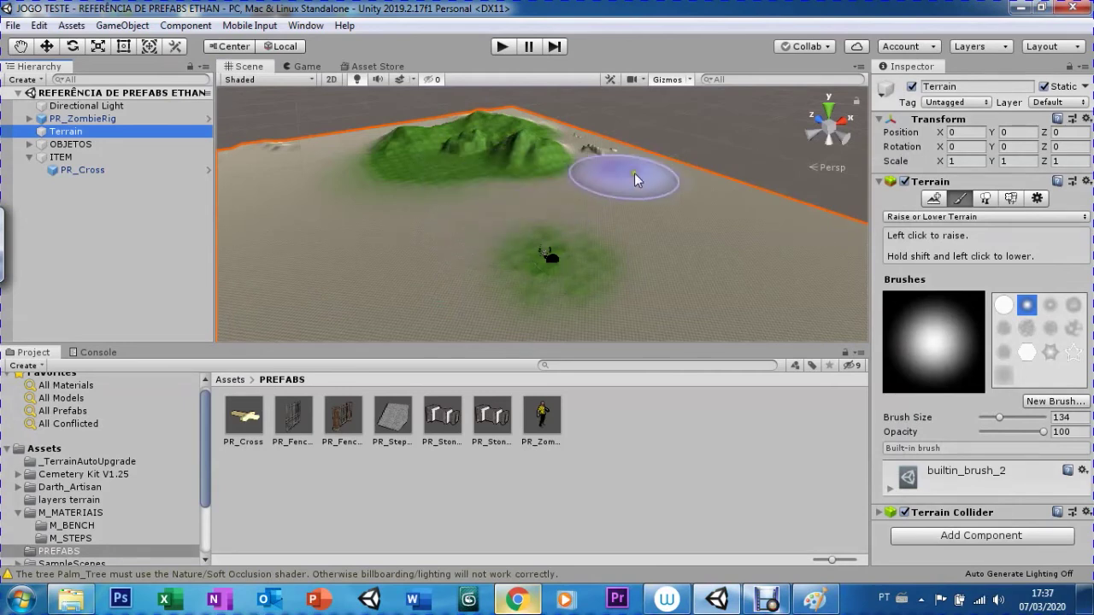
Step: Flatten the entire terrain tile with the Set Height tool
{"action": "left_click", "coordinate": [945, 218]}
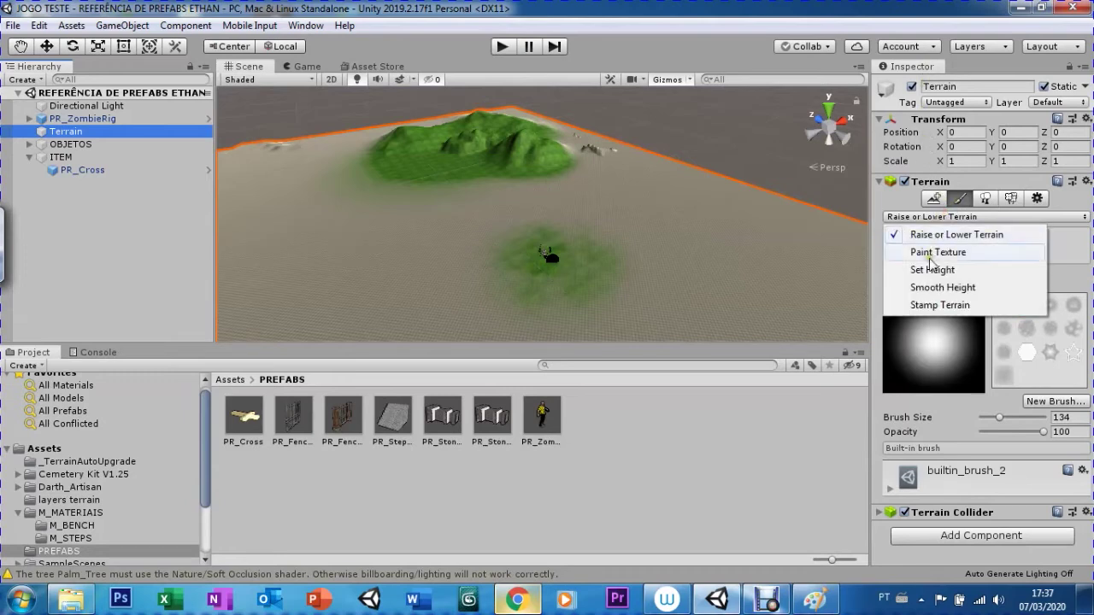
{"action": "left_click", "coordinate": [932, 268]}
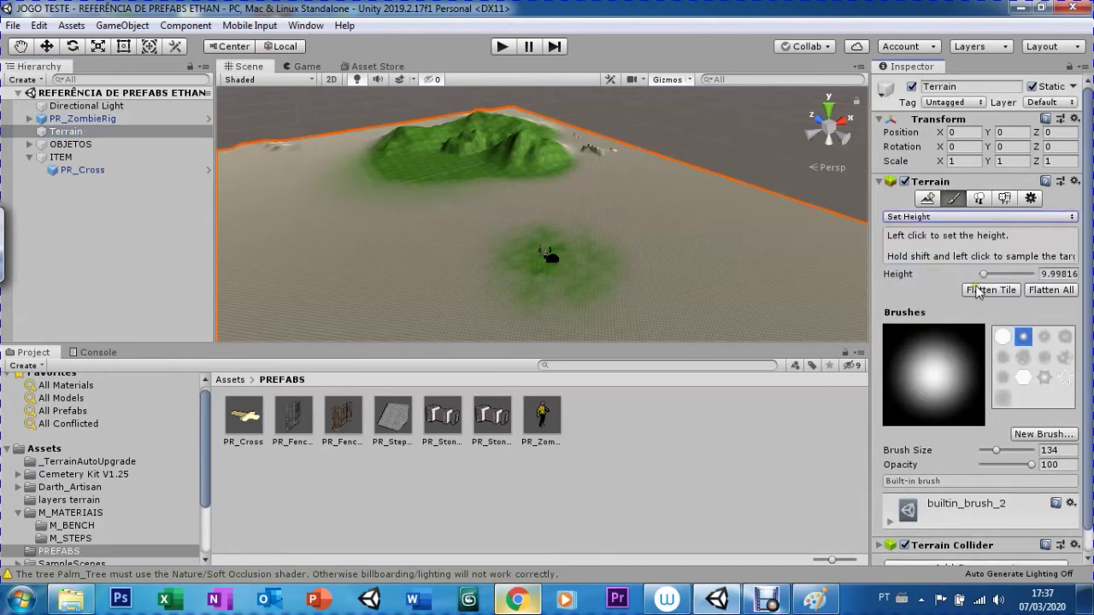
{"action": "left_click", "coordinate": [1039, 293]}
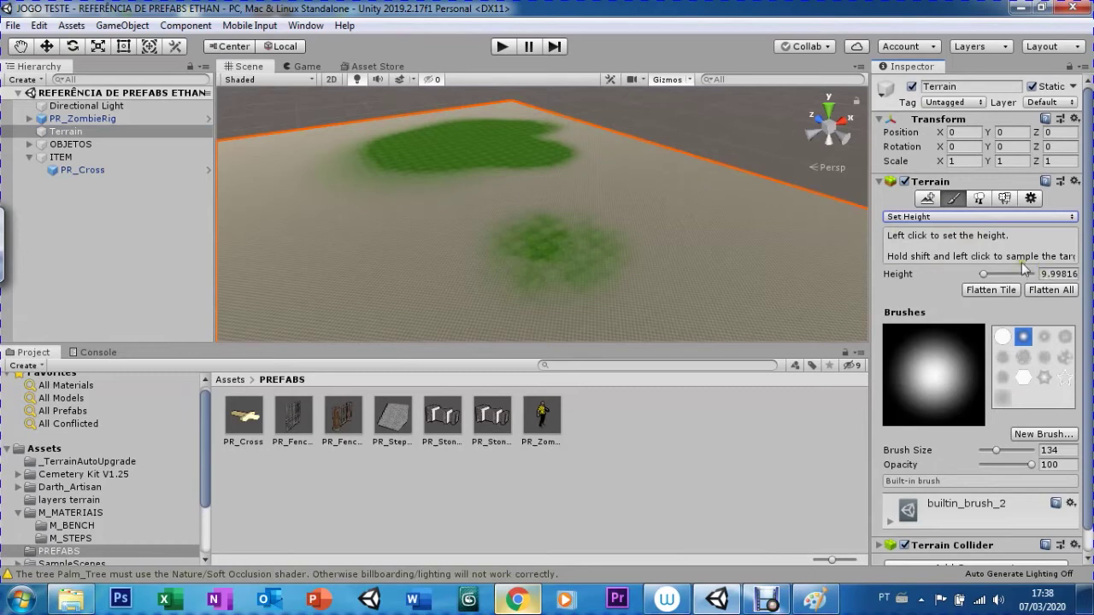
Step: With Raise or Lower Terrain and the hard round brush, raise a plateau and lower around it
{"action": "left_click", "coordinate": [920, 220]}
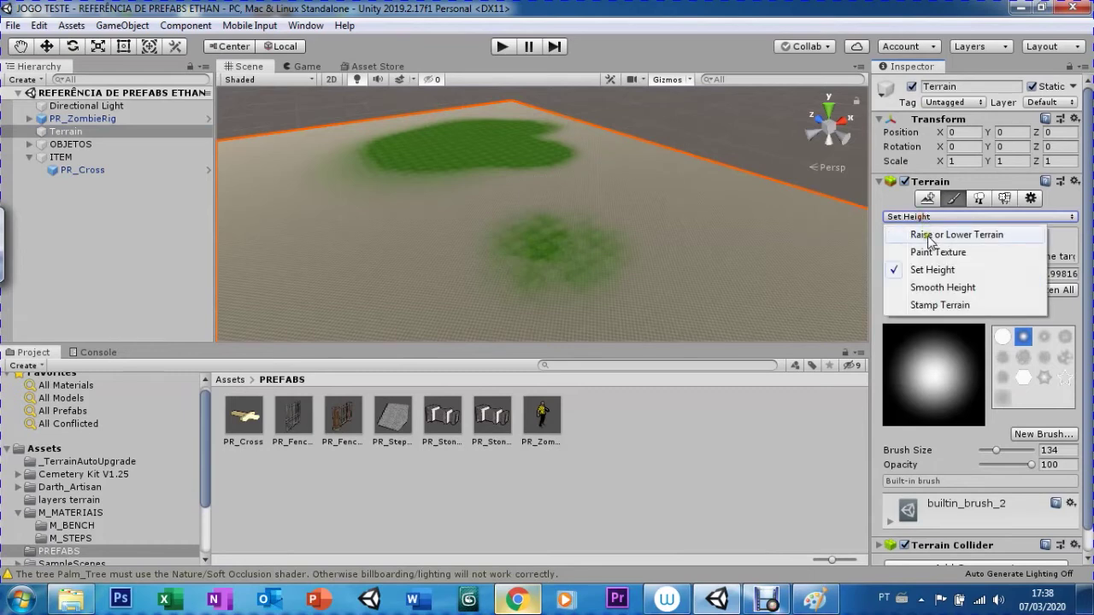
{"action": "left_click", "coordinate": [930, 237]}
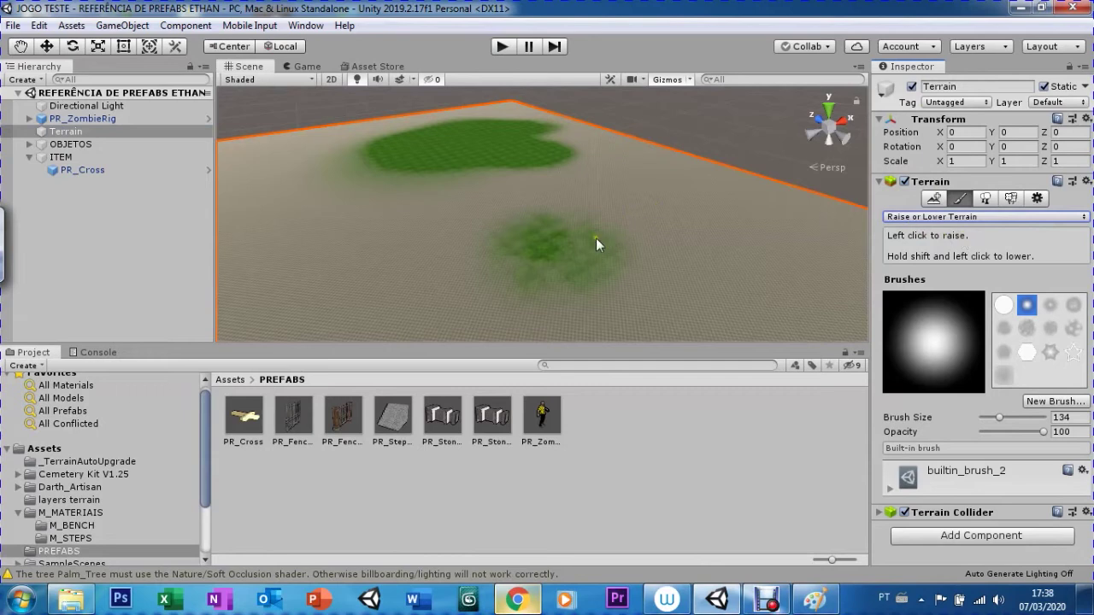
{"action": "left_click", "coordinate": [1002, 305]}
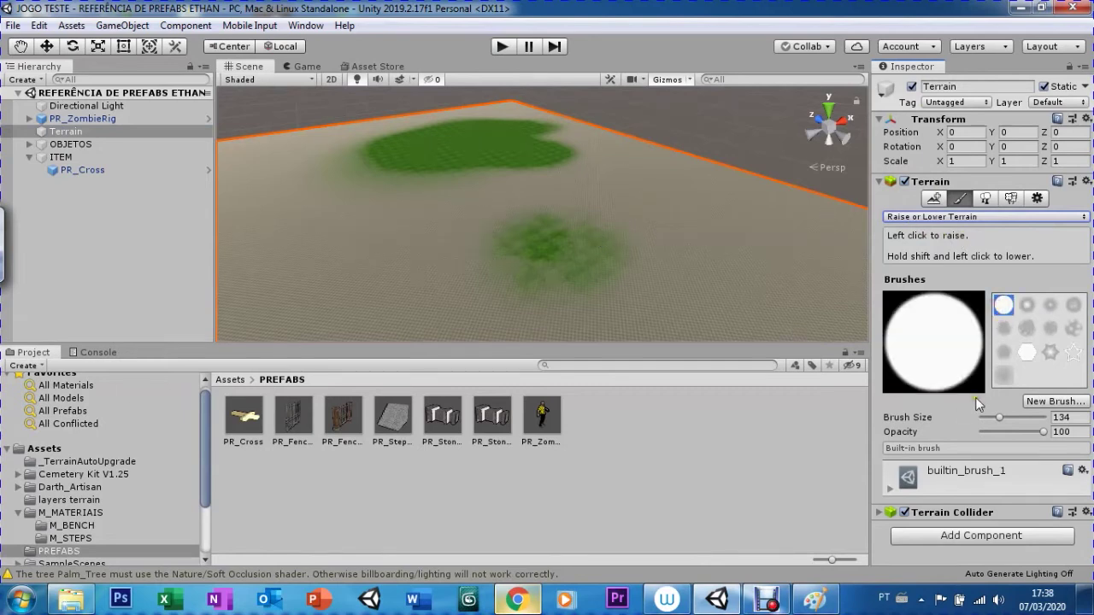
{"action": "mouse_move", "coordinate": [564, 229]}
{"action": "left_mouse_down"}
{"action": "mouse_move", "coordinate": [536, 233]}
{"action": "mouse_move", "coordinate": [558, 255]}
{"action": "left_mouse_up"}
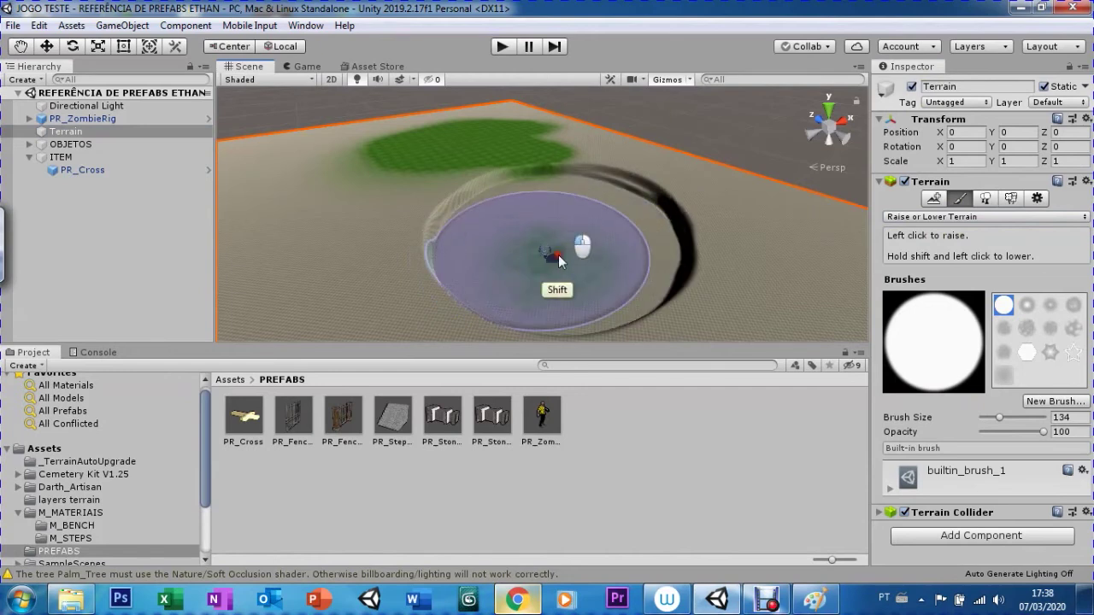
{"action": "left_click_drag", "start_coordinate": [558, 255], "coordinate": [554, 250], "text": "shift"}
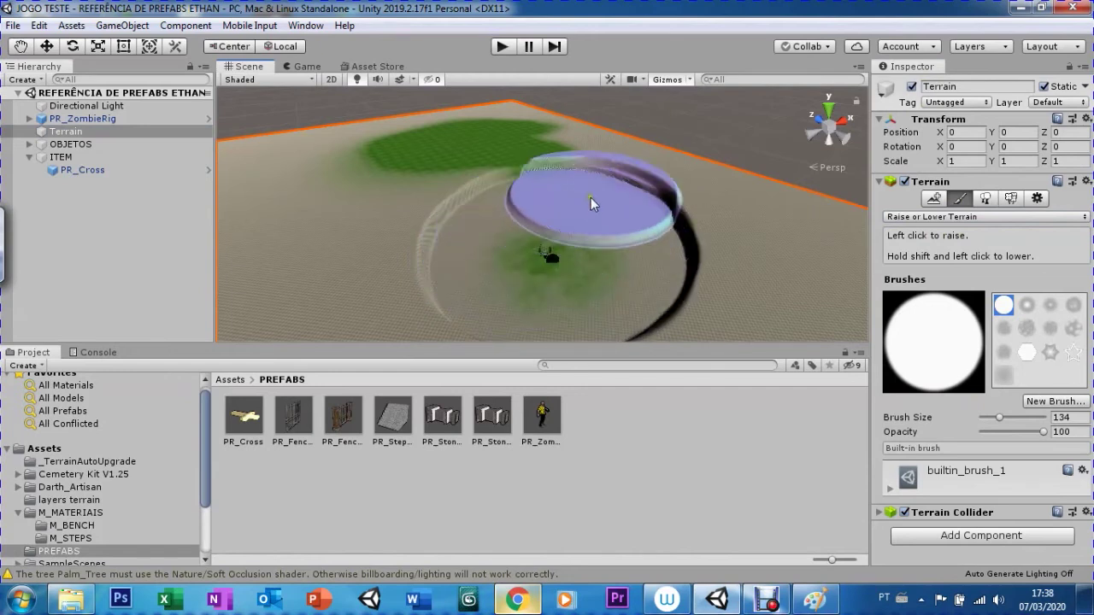
Step: Switch to Set Height at 9.99816 and check the terrain in the Game view
{"action": "left_click", "coordinate": [909, 219]}
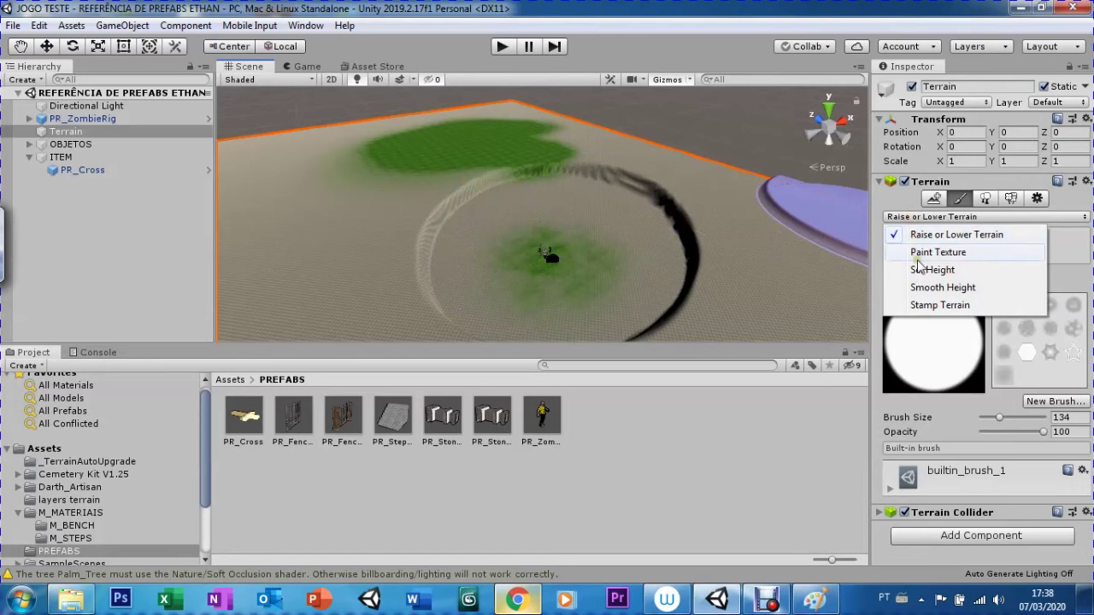
{"action": "left_click", "coordinate": [919, 267]}
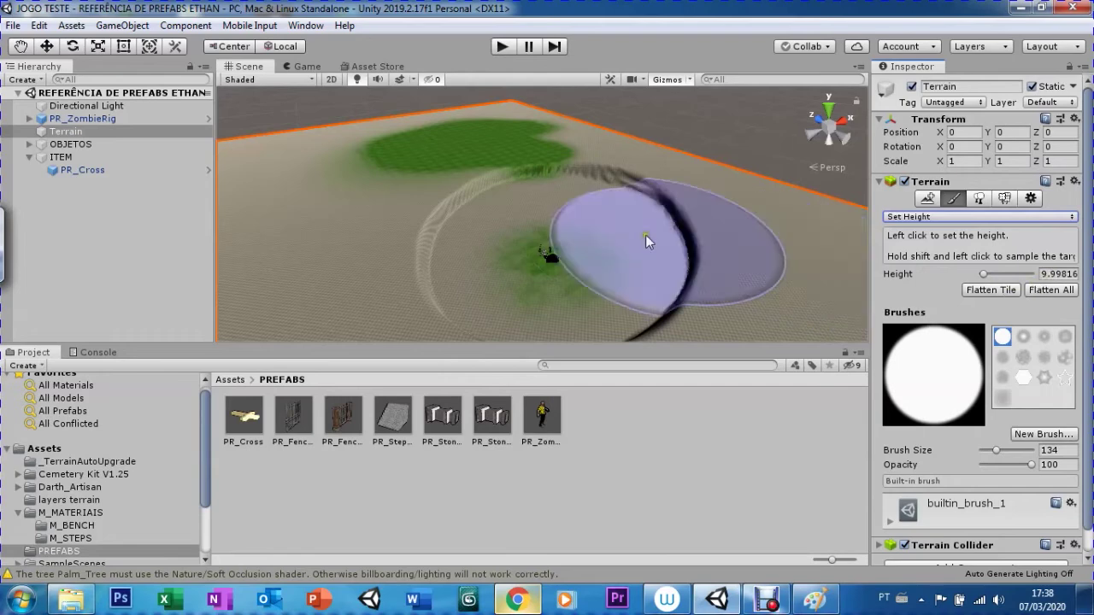
{"action": "left_click", "coordinate": [300, 68]}
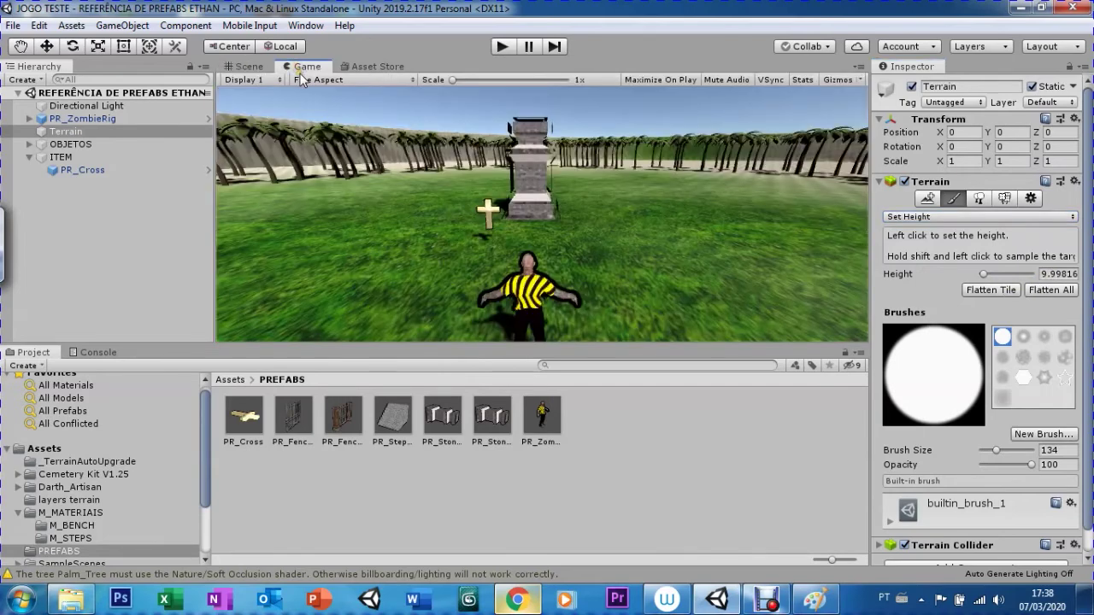
{"action": "left_click", "coordinate": [242, 67]}
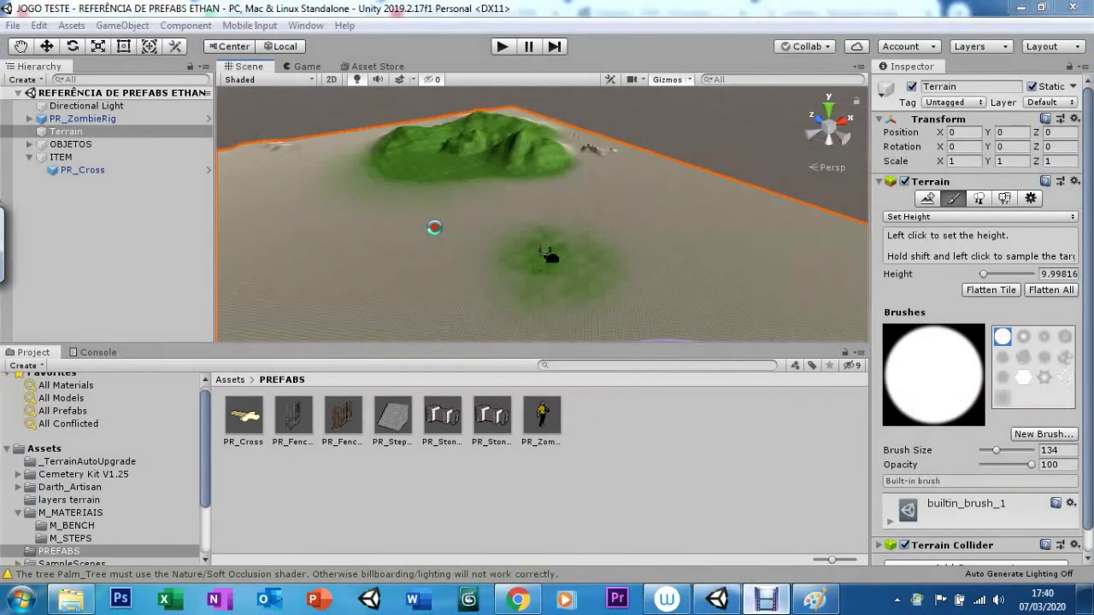
Step: Choose Stamp Terrain, set Stamp Height to 5, and stamp two solid star bumps
{"action": "left_click", "coordinate": [907, 219]}
{"action": "left_click", "coordinate": [921, 304]}
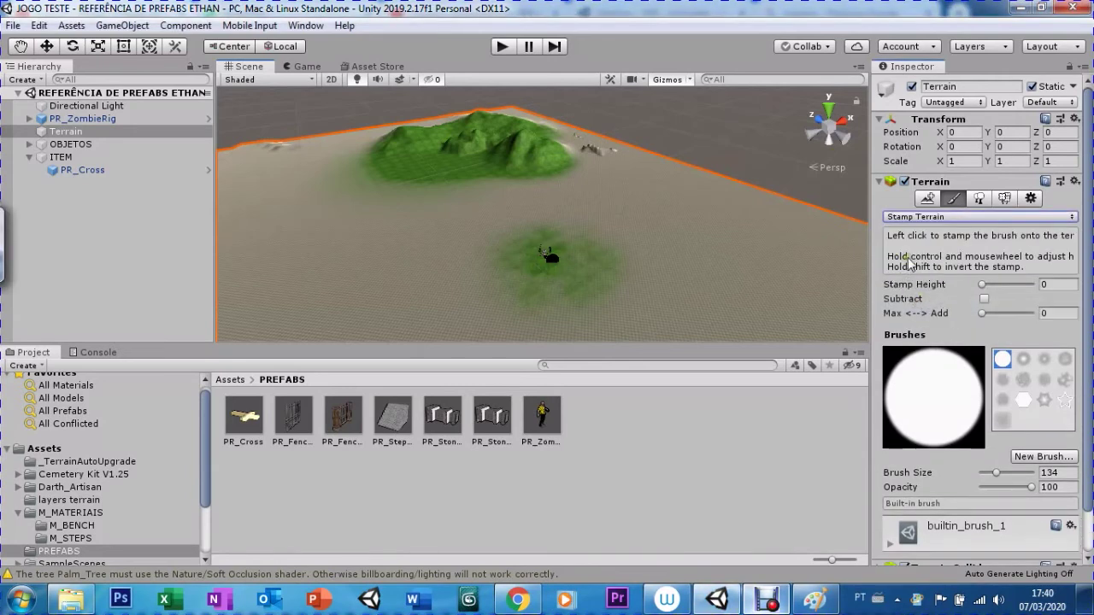
{"action": "left_click", "coordinate": [1043, 285]}
{"action": "type", "text": "5"}
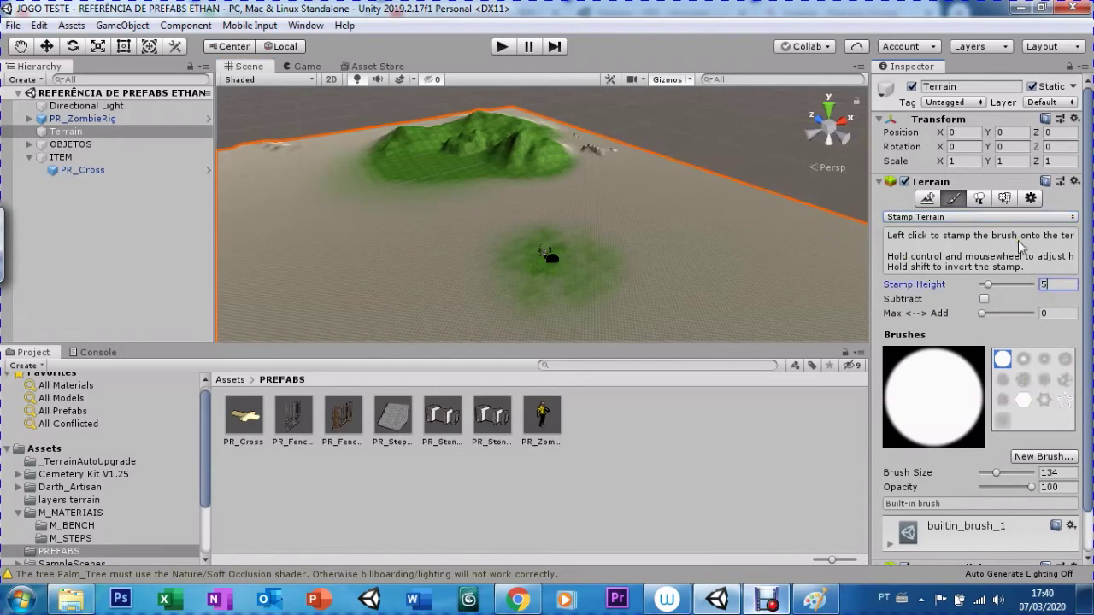
{"action": "left_click", "coordinate": [1045, 403]}
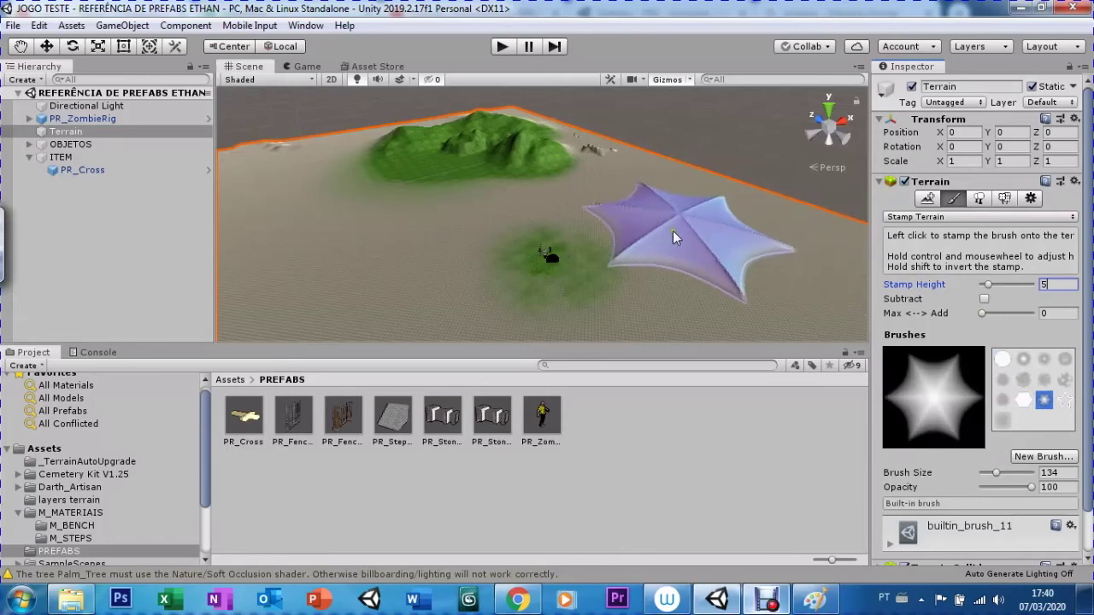
{"action": "left_click", "coordinate": [684, 227]}
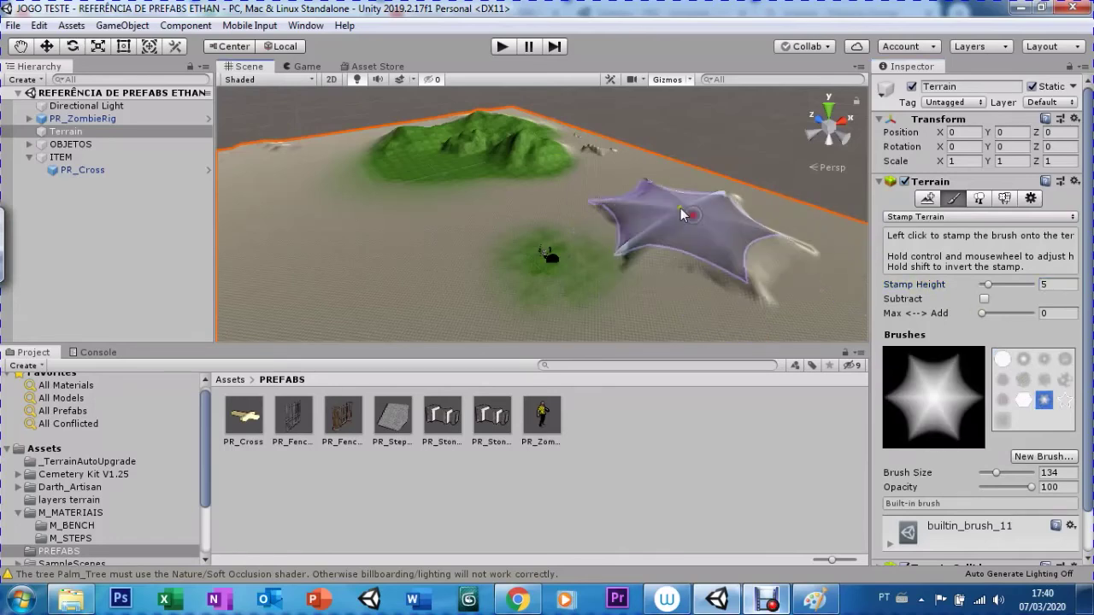
{"action": "left_click", "coordinate": [389, 238]}
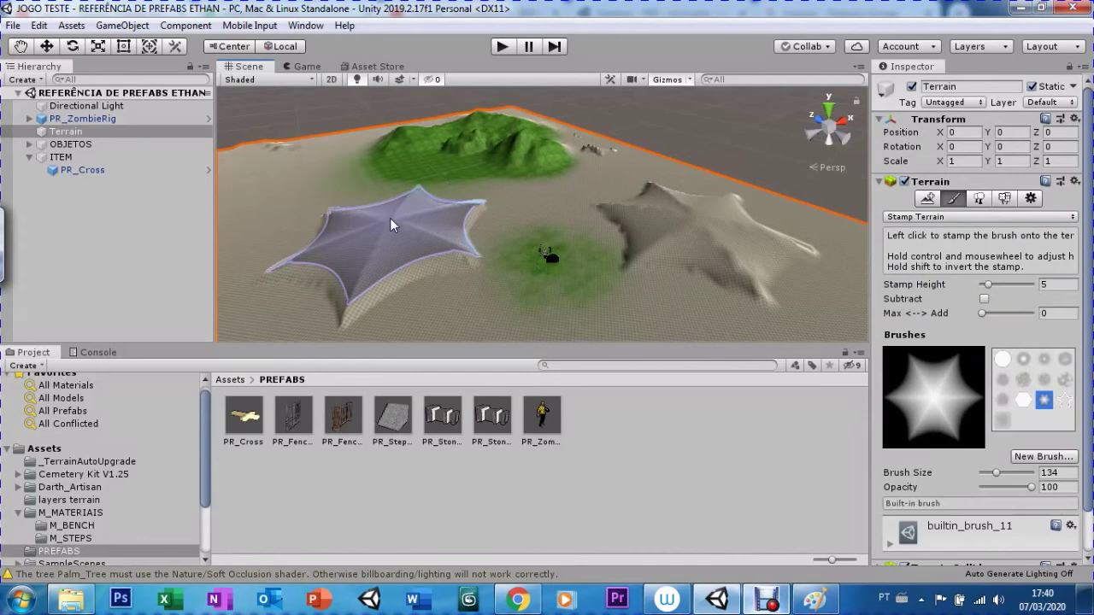
Step: Undo the star bumps and stamp a star-outline wall on the left at height 15
{"action": "left_click", "coordinate": [1064, 399]}
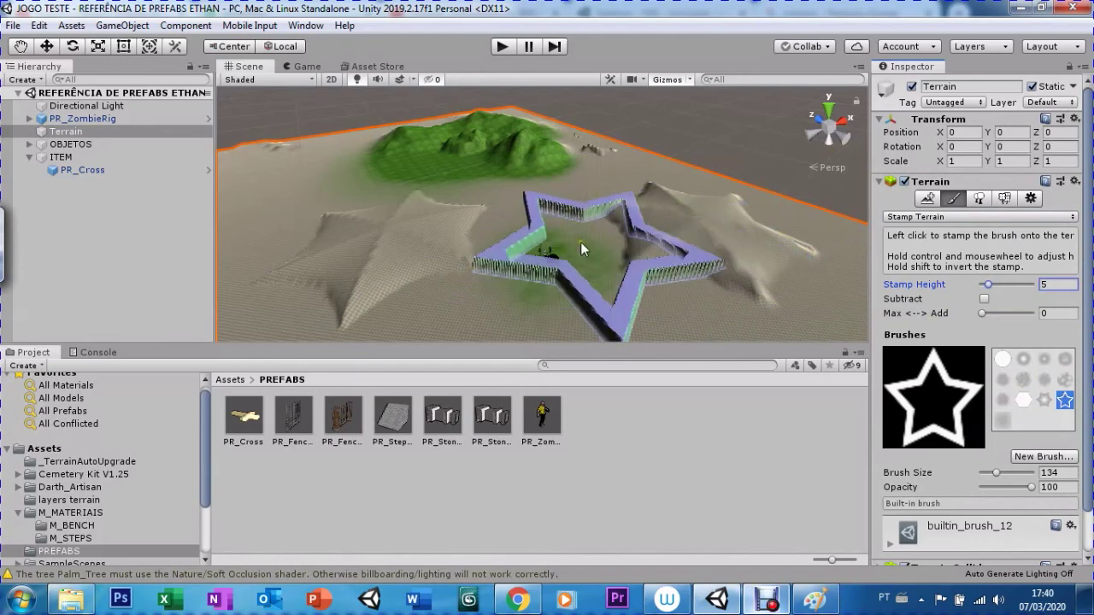
{"action": "key", "text": "ctrl+z"}
{"action": "key", "text": "ctrl+z"}
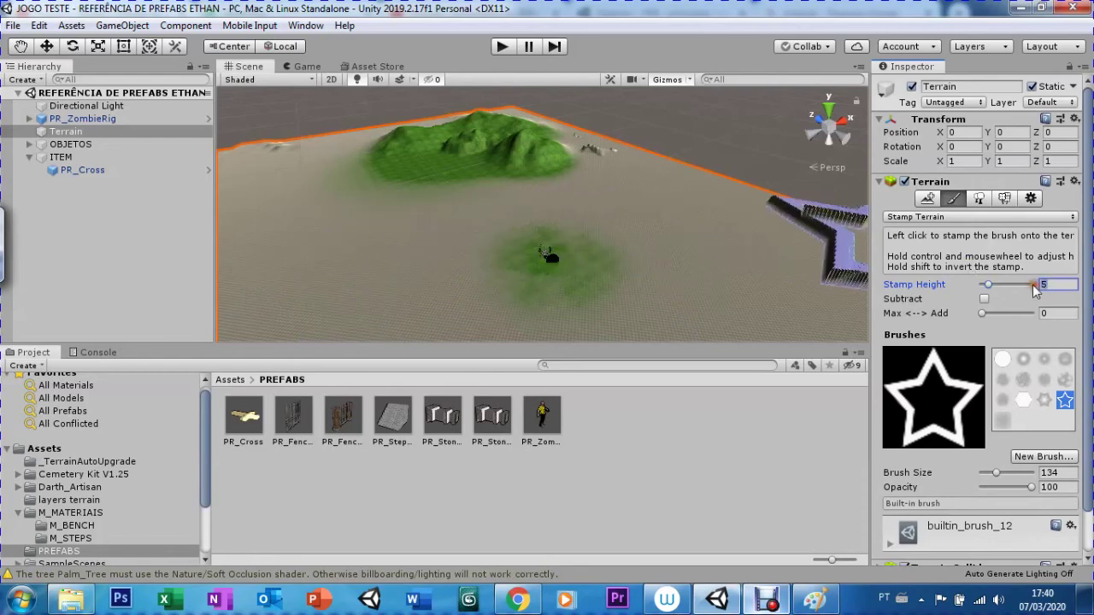
{"action": "type", "text": "1"}
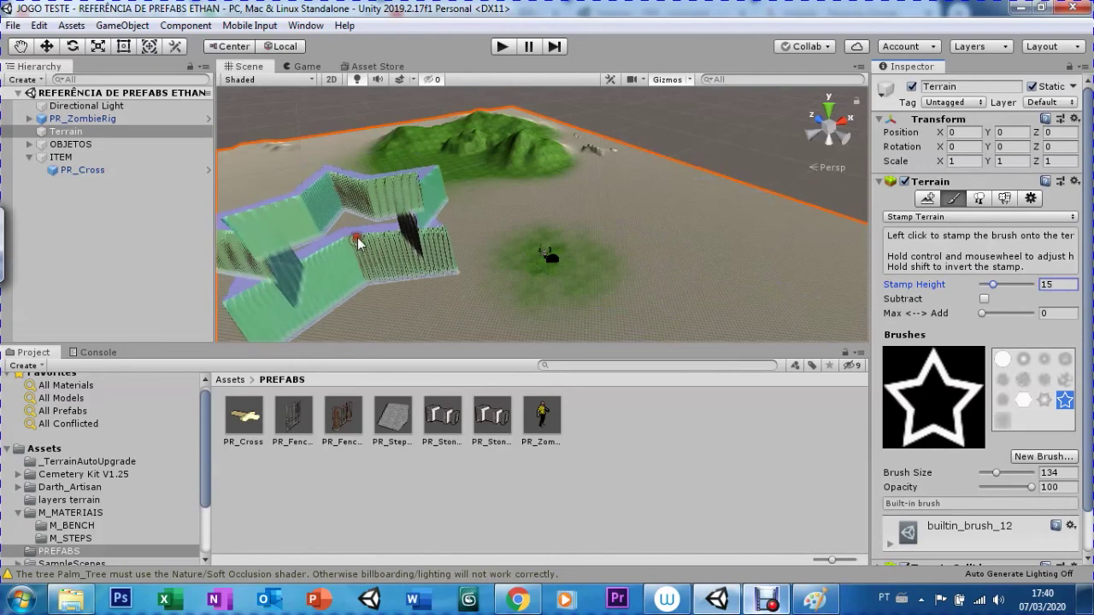
{"action": "left_click", "coordinate": [353, 241]}
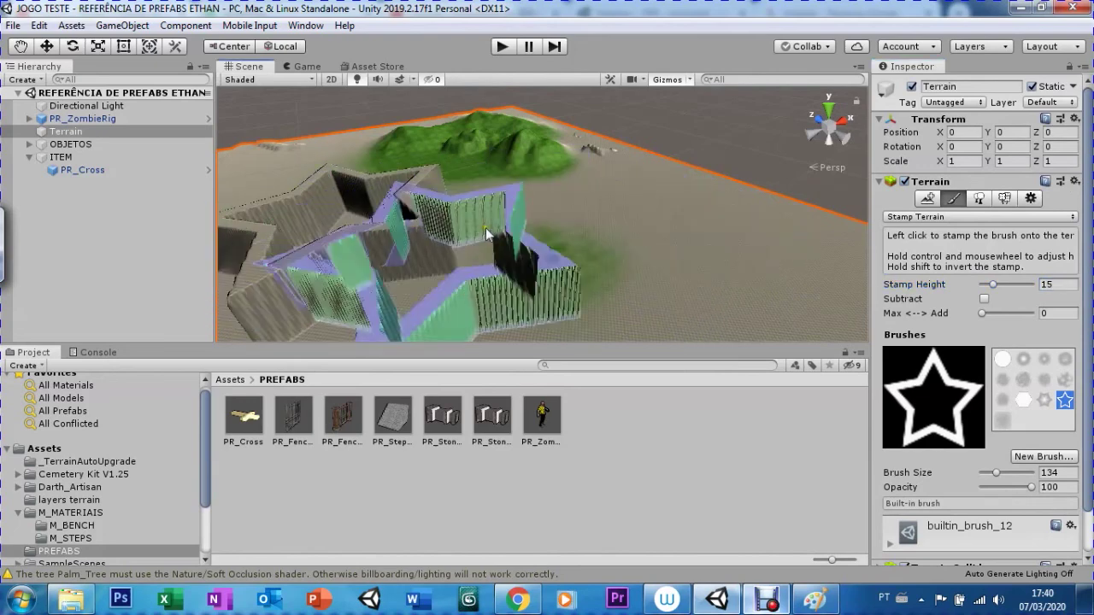
{"action": "left_click", "coordinate": [1022, 380]}
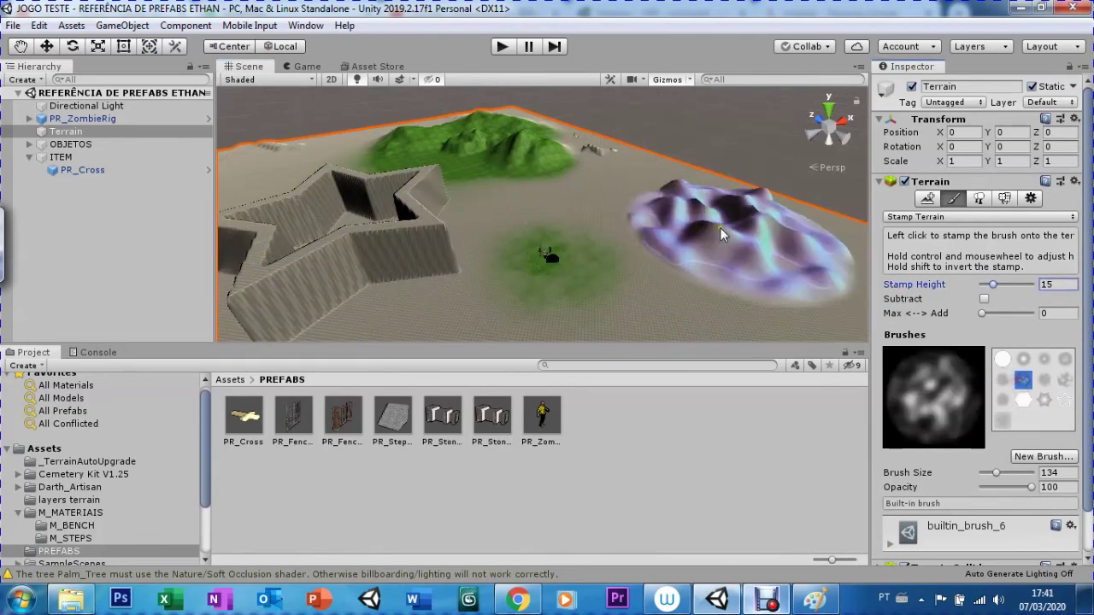
Step: Stamp noise mountains on the right and middle, raising Max <-> Add from 0.39 to 1
{"action": "left_click", "coordinate": [707, 218]}
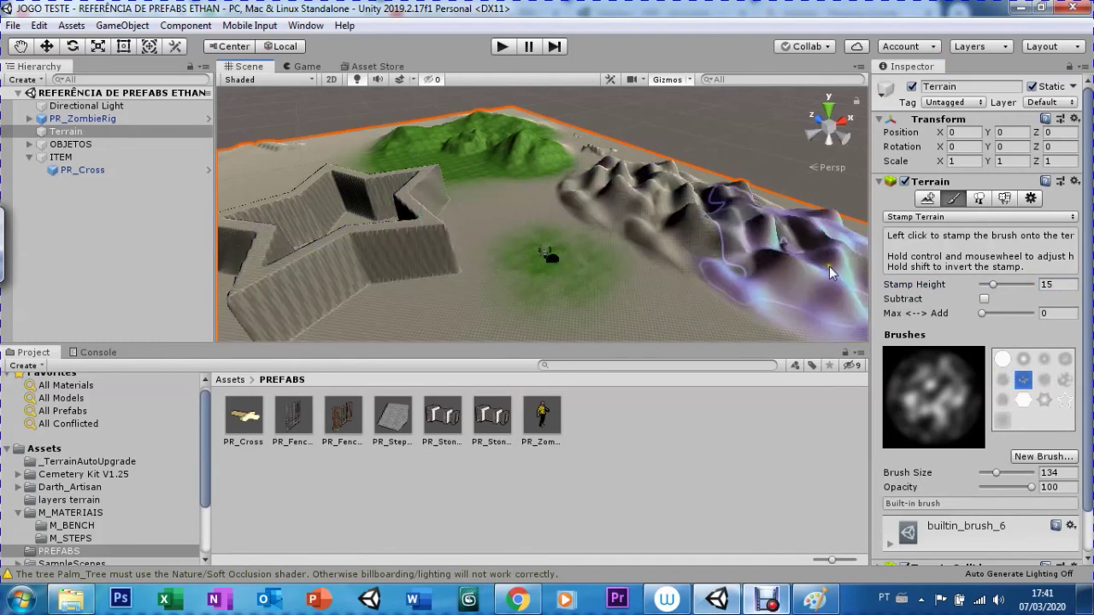
{"action": "left_click", "coordinate": [991, 314]}
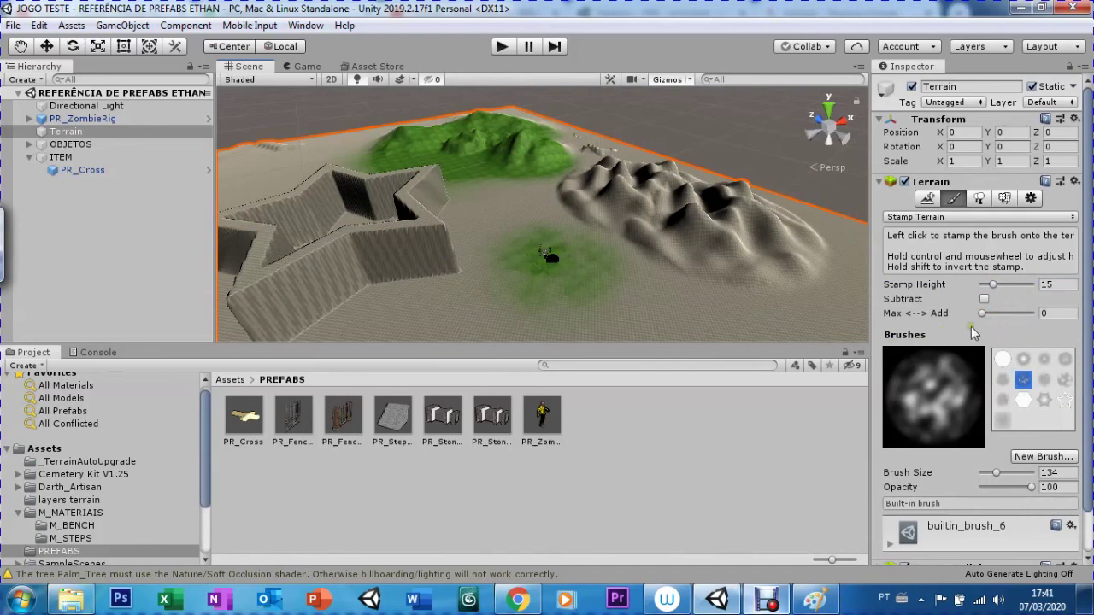
{"action": "left_click_drag", "start_coordinate": [993, 315], "coordinate": [1001, 314]}
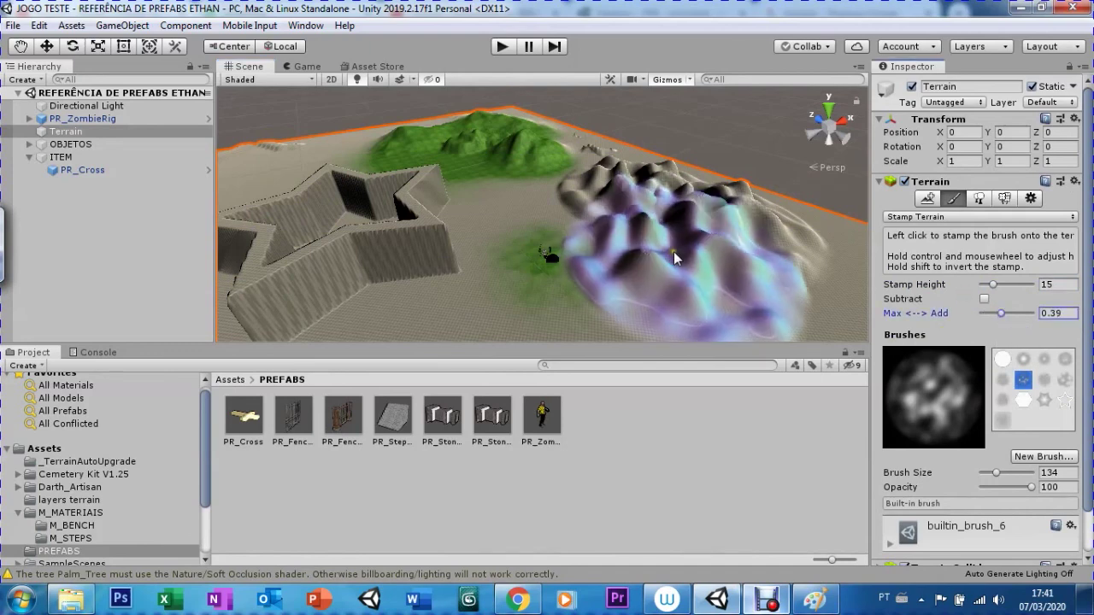
{"action": "left_click", "coordinate": [672, 247]}
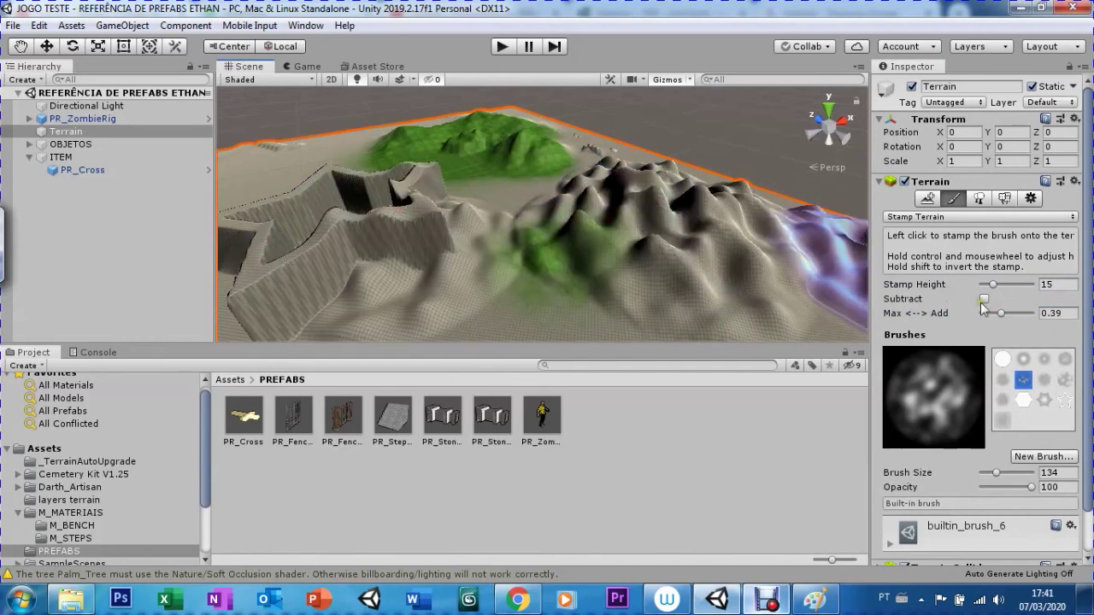
{"action": "left_click_drag", "start_coordinate": [1005, 312], "coordinate": [1032, 313]}
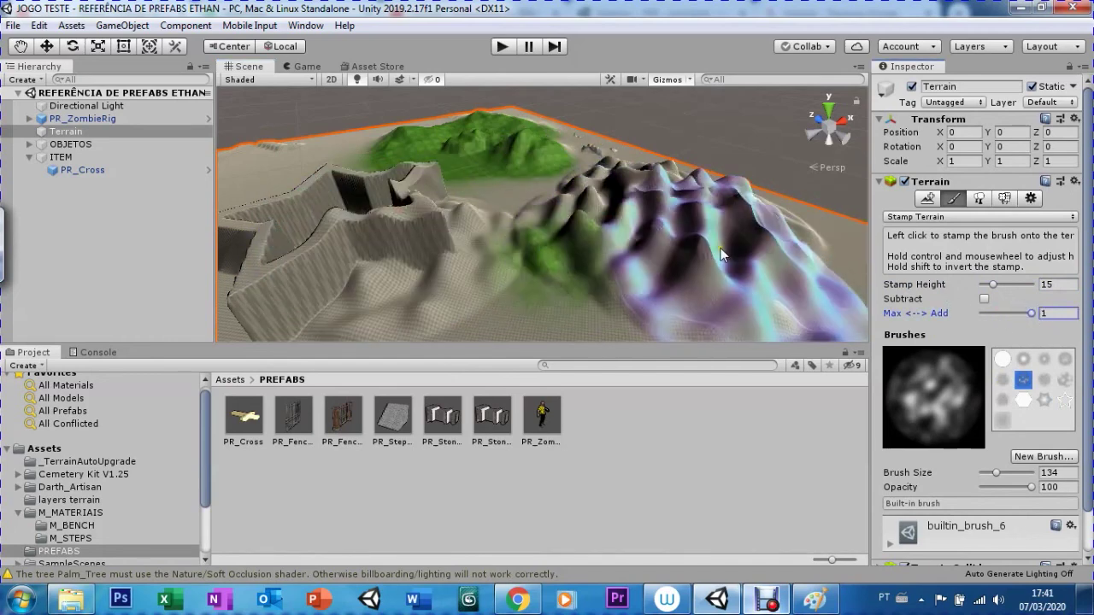
{"action": "left_click", "coordinate": [556, 201]}
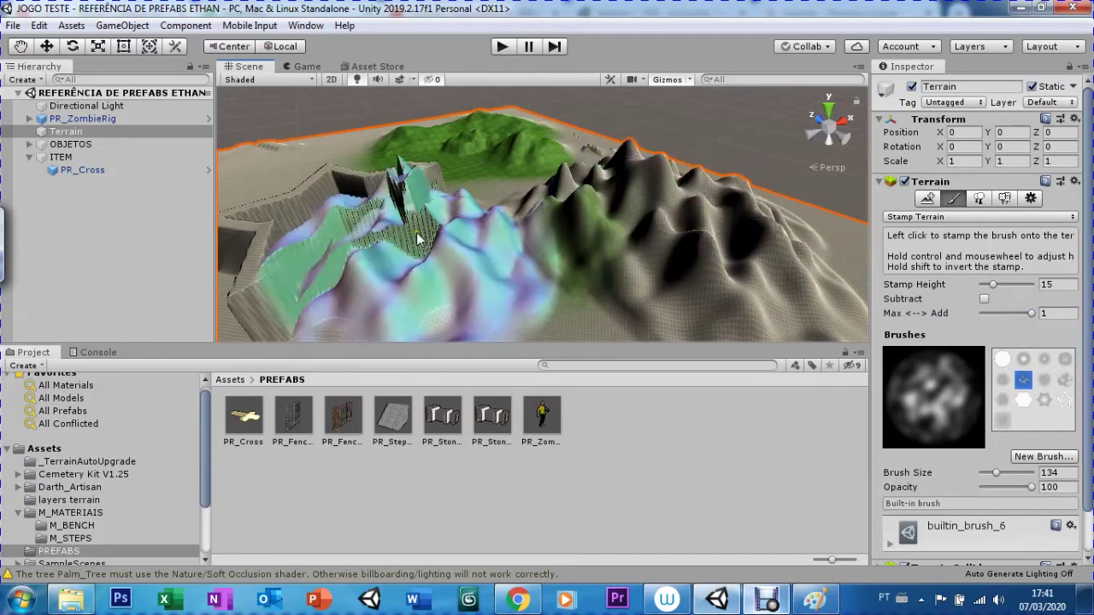